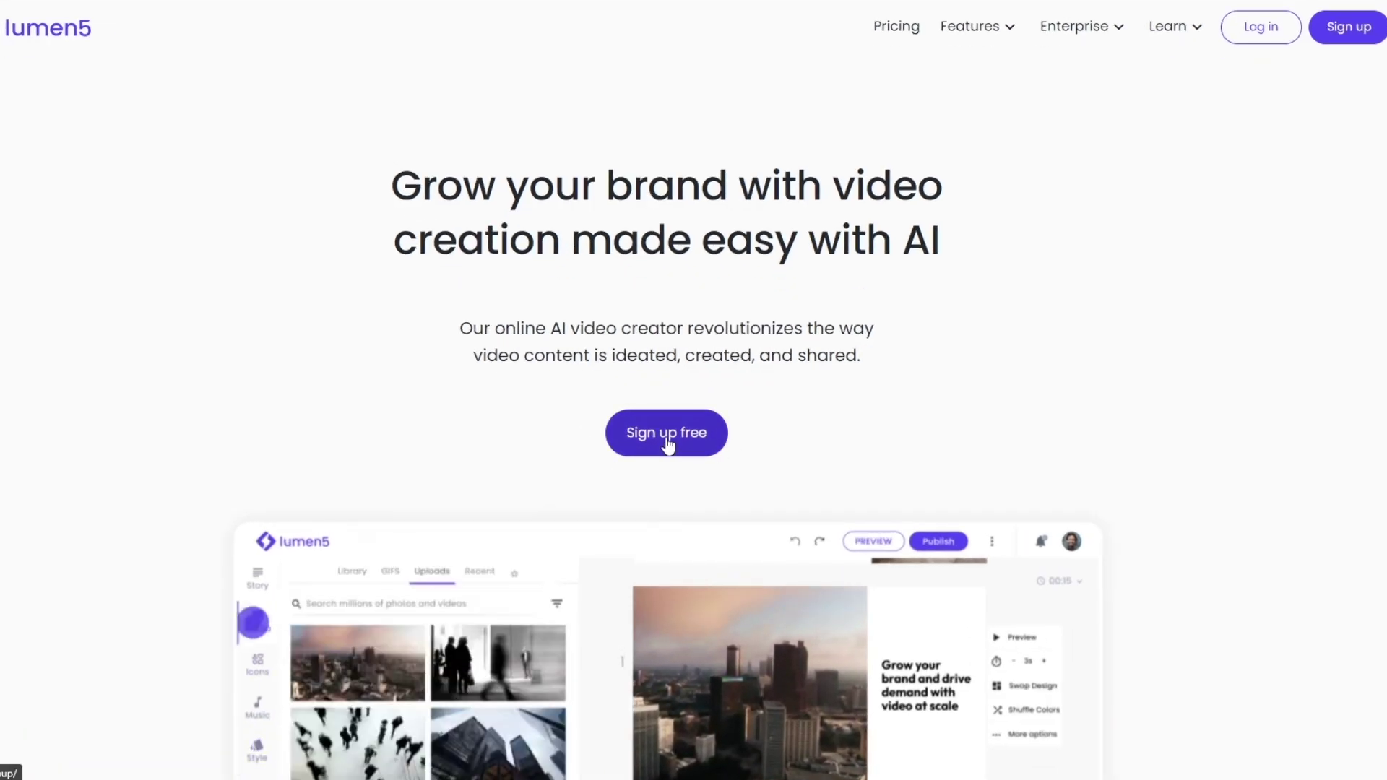
# Open the pricing page and review the plan tiers and the Basic plan's price and included features.
pyautogui.click(861, 33)
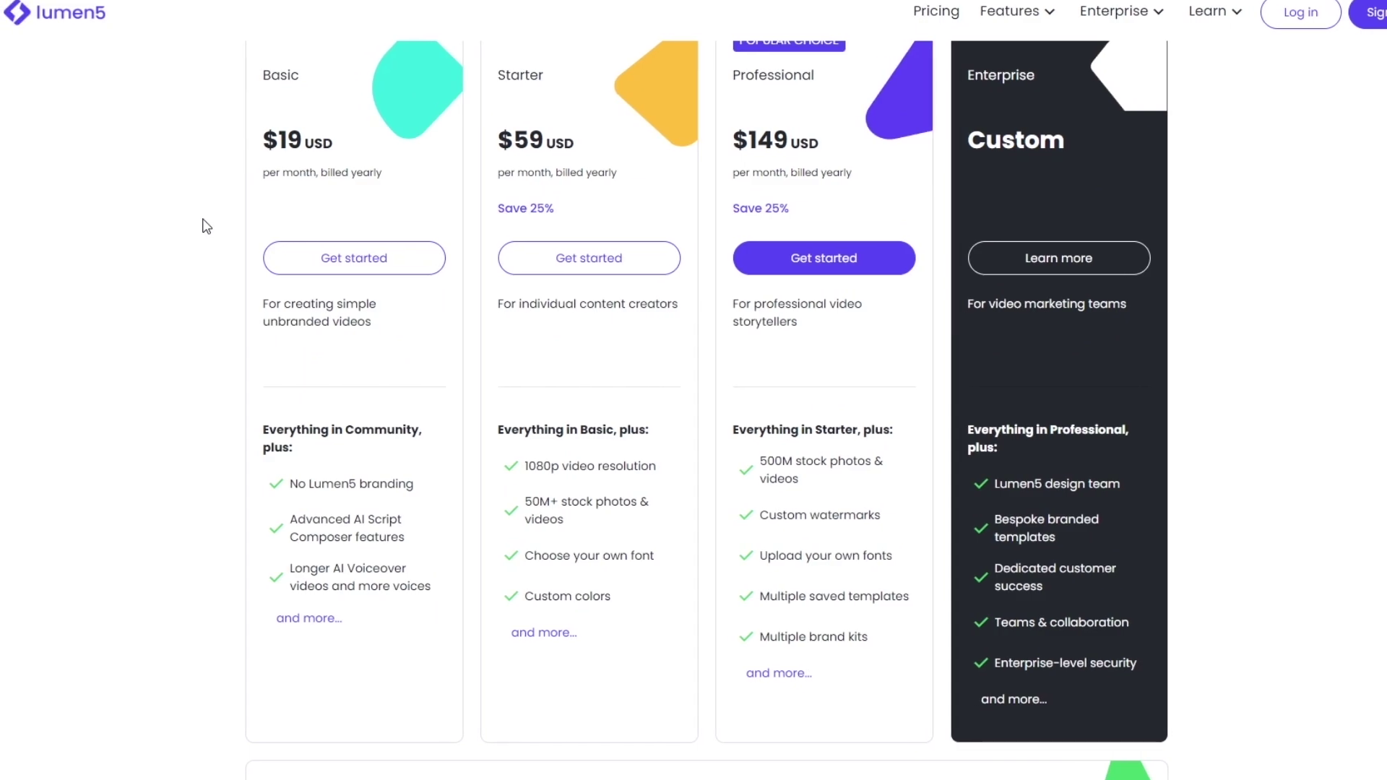
pyautogui.doubleClick(274, 157)
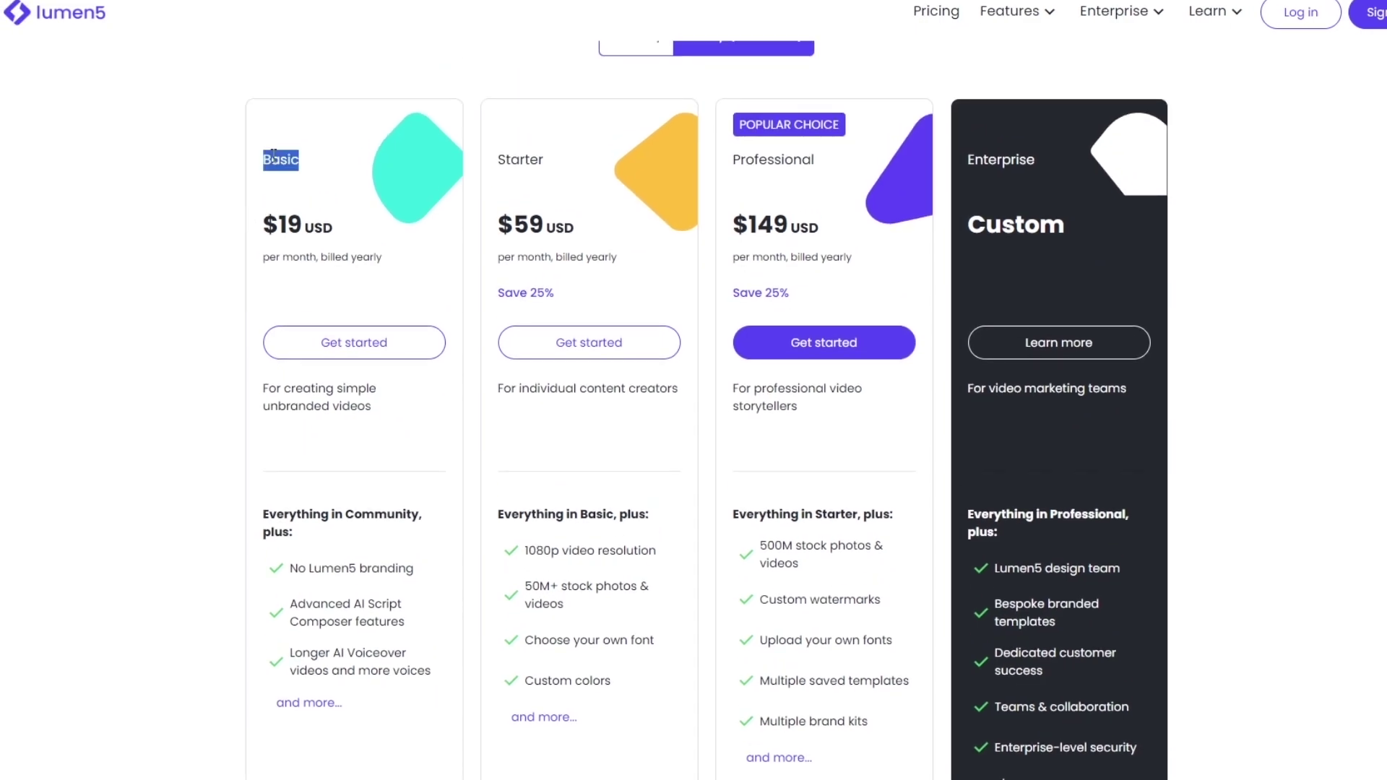
pyautogui.doubleClick(539, 158)
pyautogui.doubleClick(792, 159)
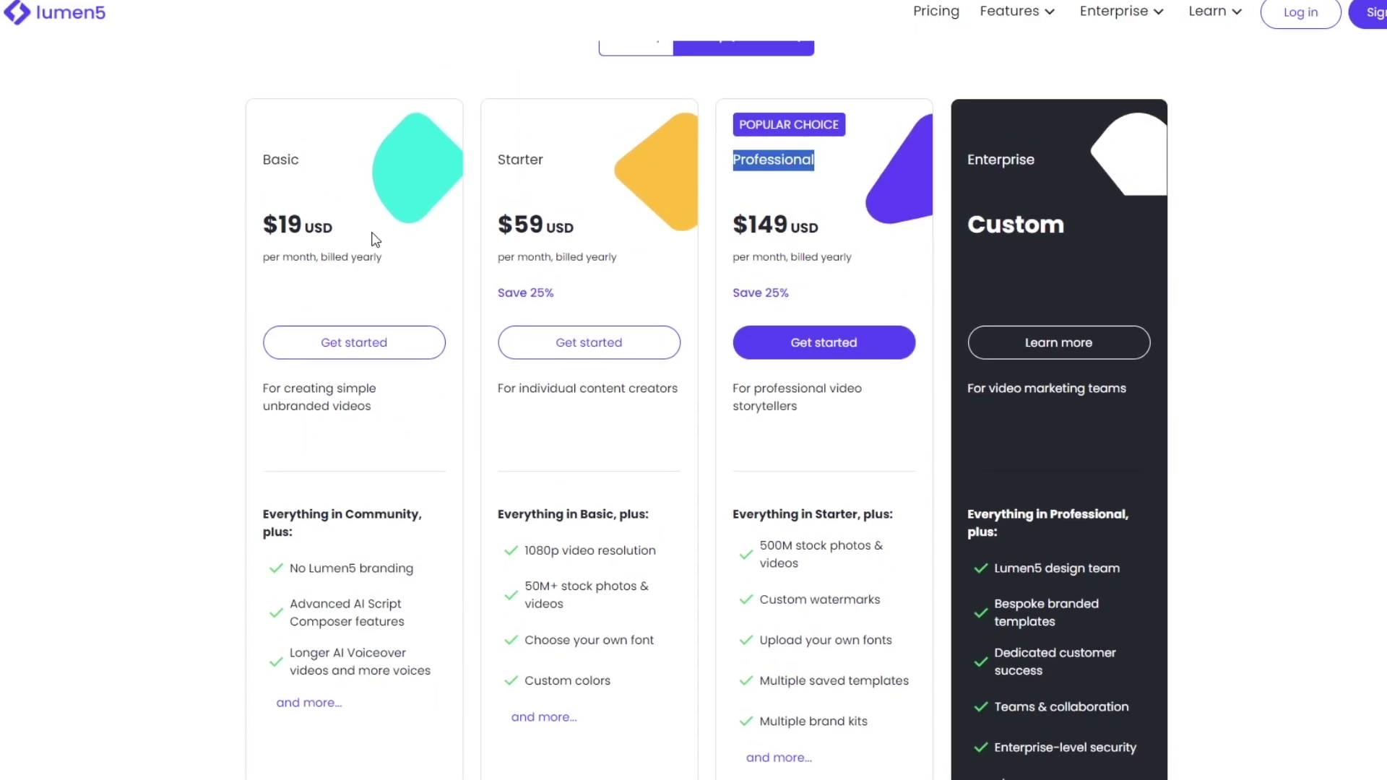
pyautogui.doubleClick(293, 225)
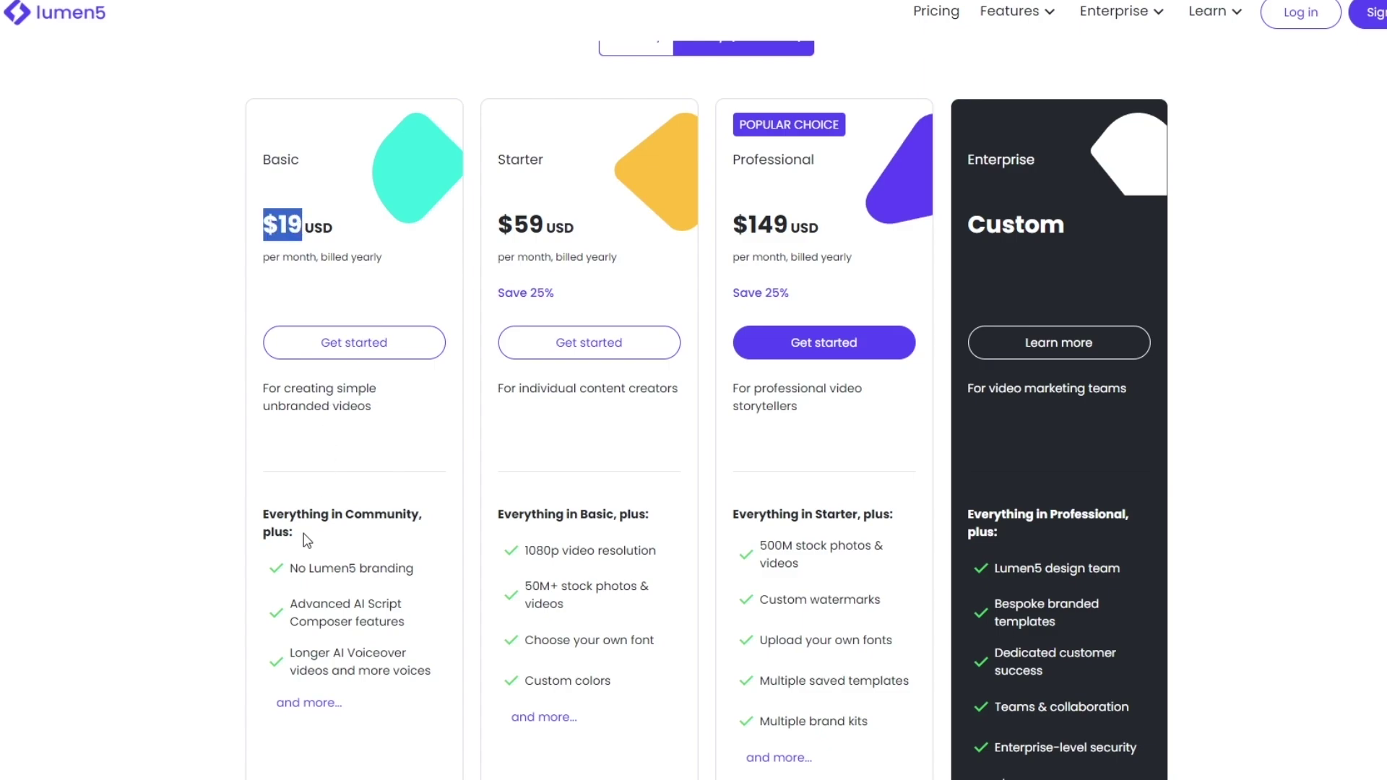
pyautogui.moveTo(290, 568); pyautogui.dragTo(397, 552)
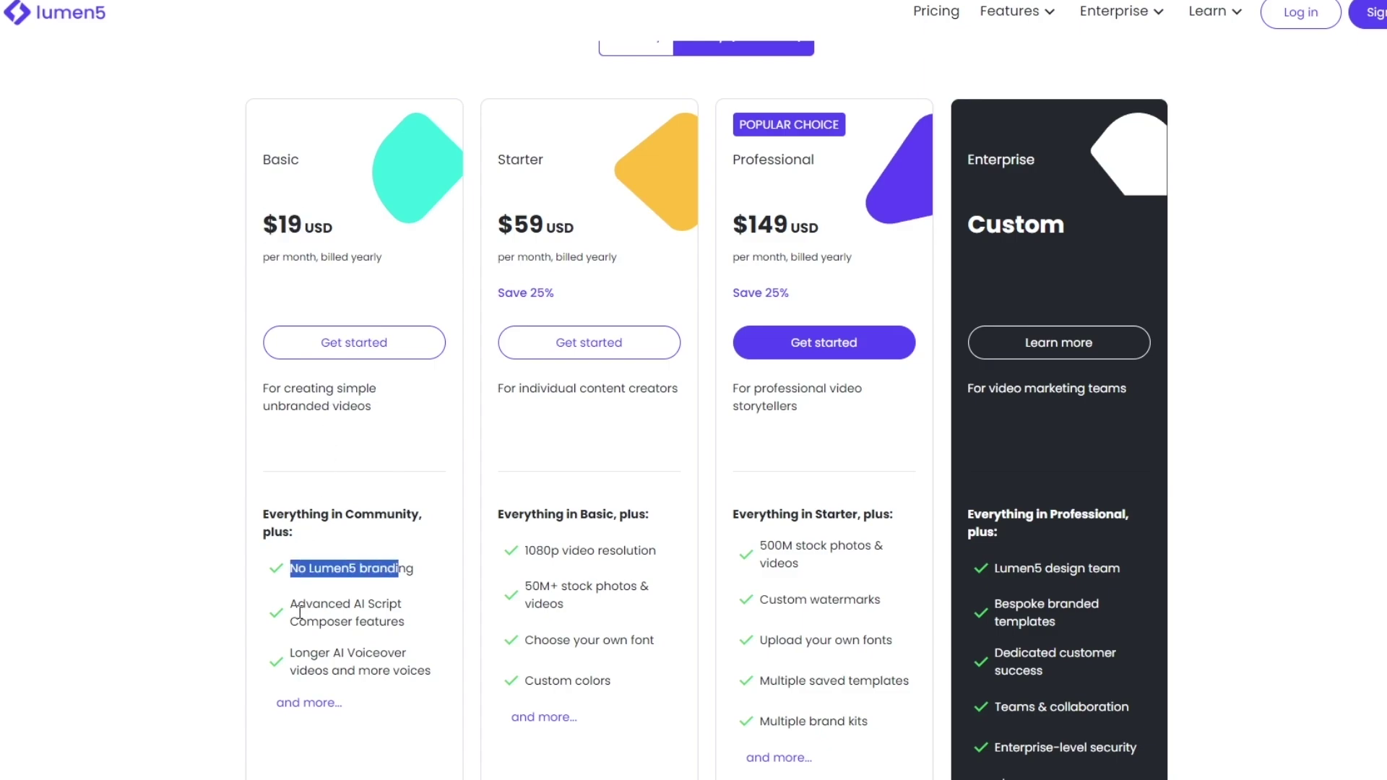
pyautogui.moveTo(298, 605); pyautogui.dragTo(411, 622)
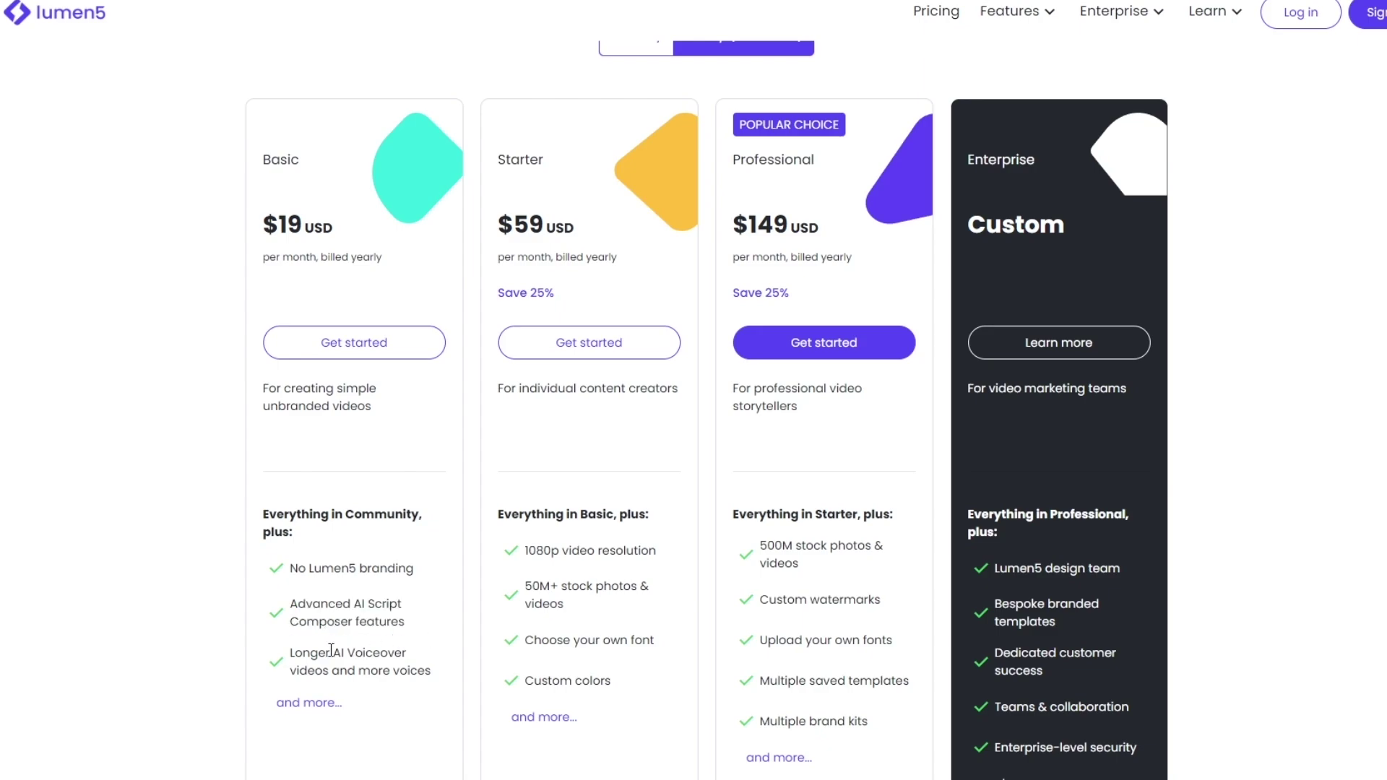
pyautogui.moveTo(296, 652); pyautogui.dragTo(408, 653)
# Examine the plan comparison table for the Basic plan's video limits, AI voiceover minutes, resolution and multiple formats.
pyautogui.scroll(-15, 312, 704)
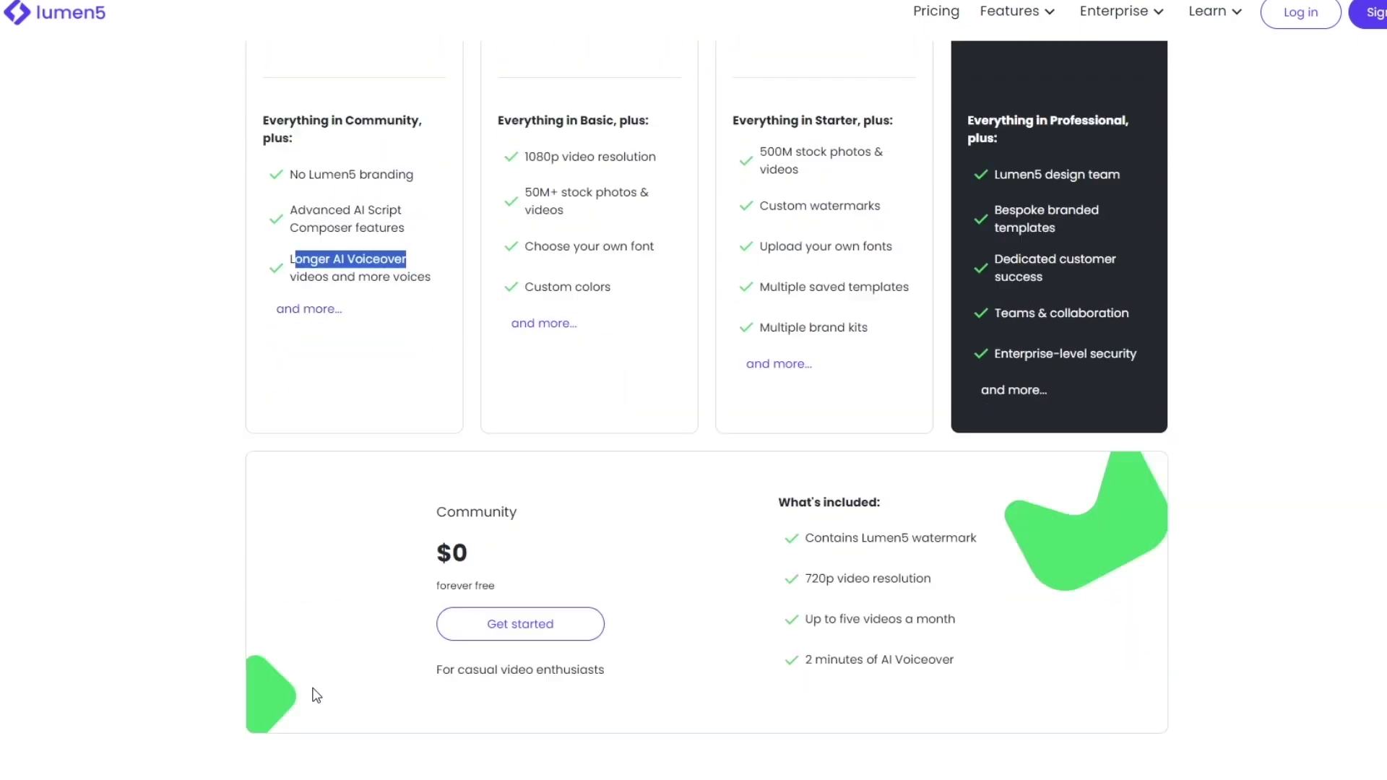
pyautogui.scroll(-8, 368, 414)
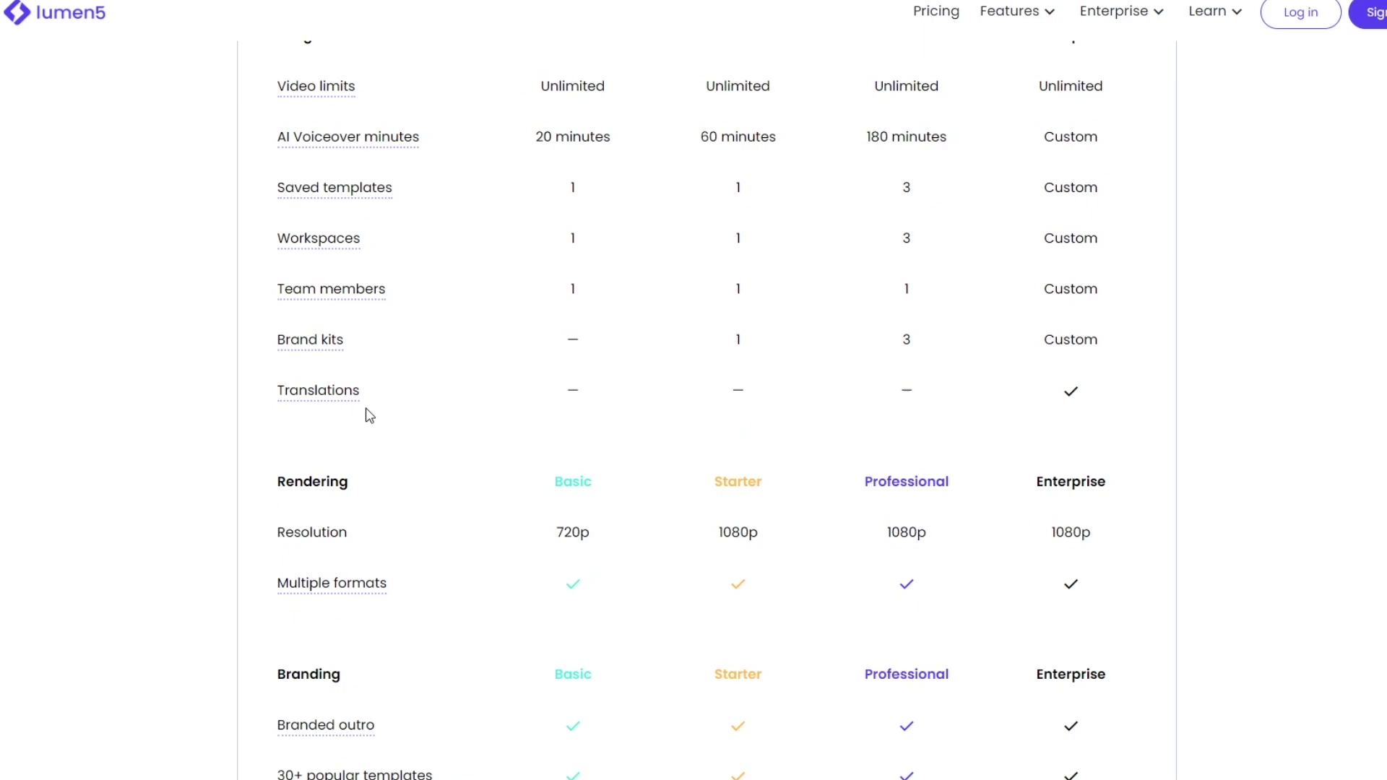
pyautogui.scroll(2, 368, 415)
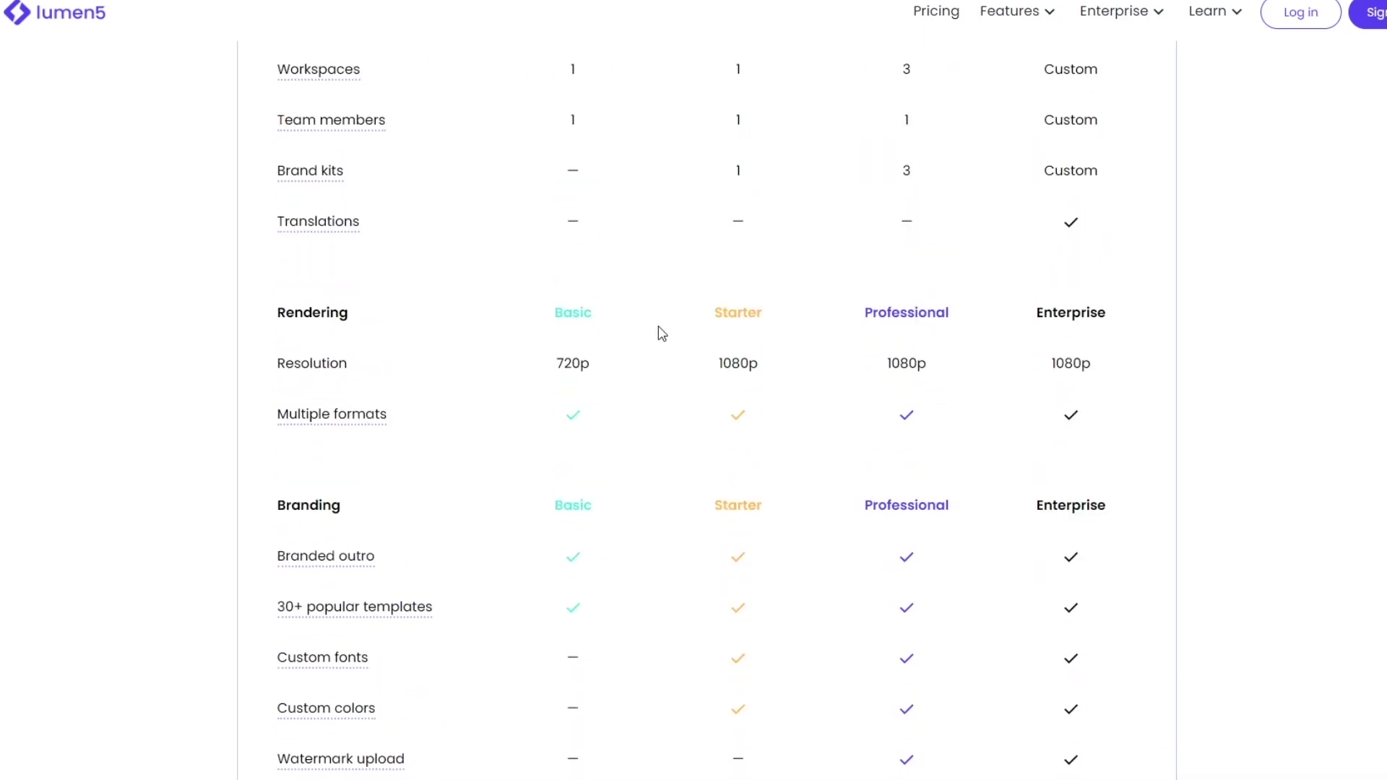
pyautogui.scroll(5, 571, 347)
pyautogui.scroll(-5, 529, 405)
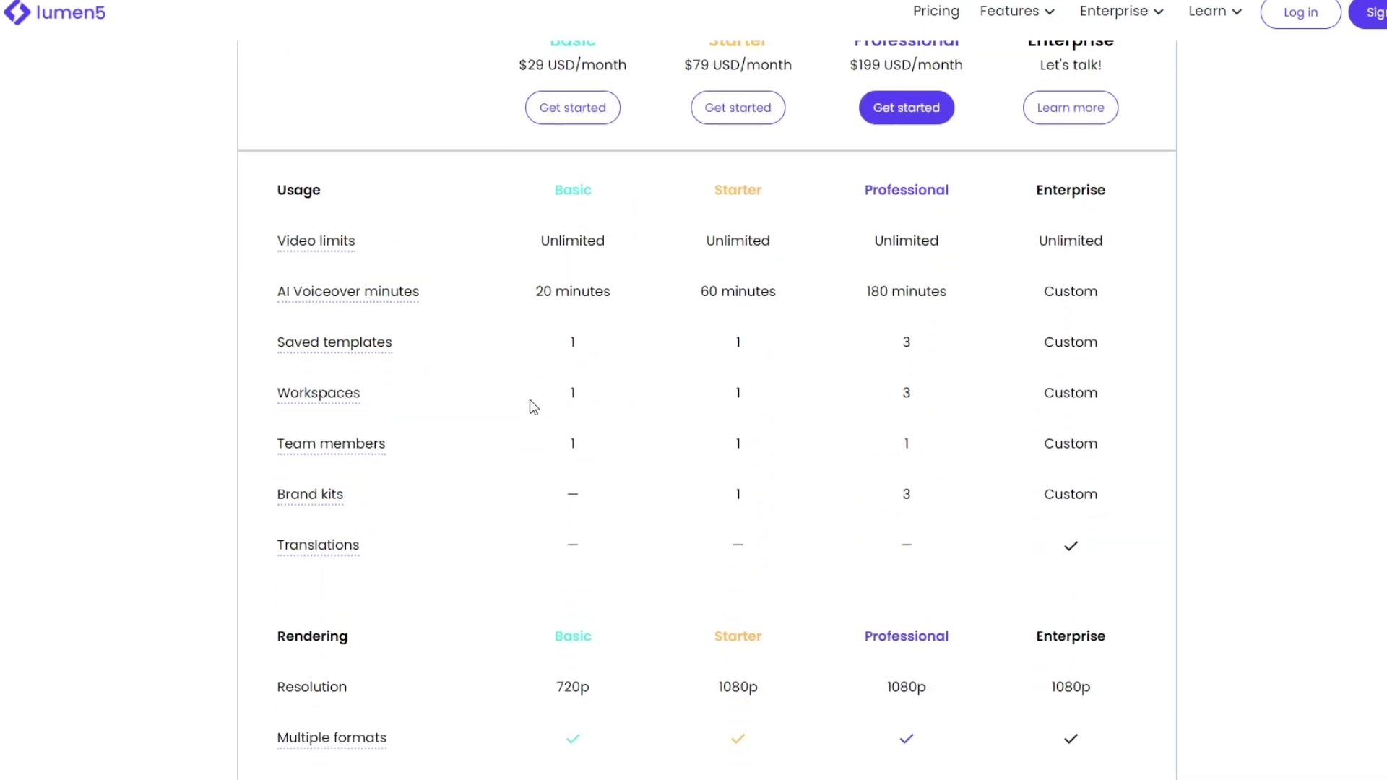
pyautogui.moveTo(563, 398); pyautogui.dragTo(607, 402)
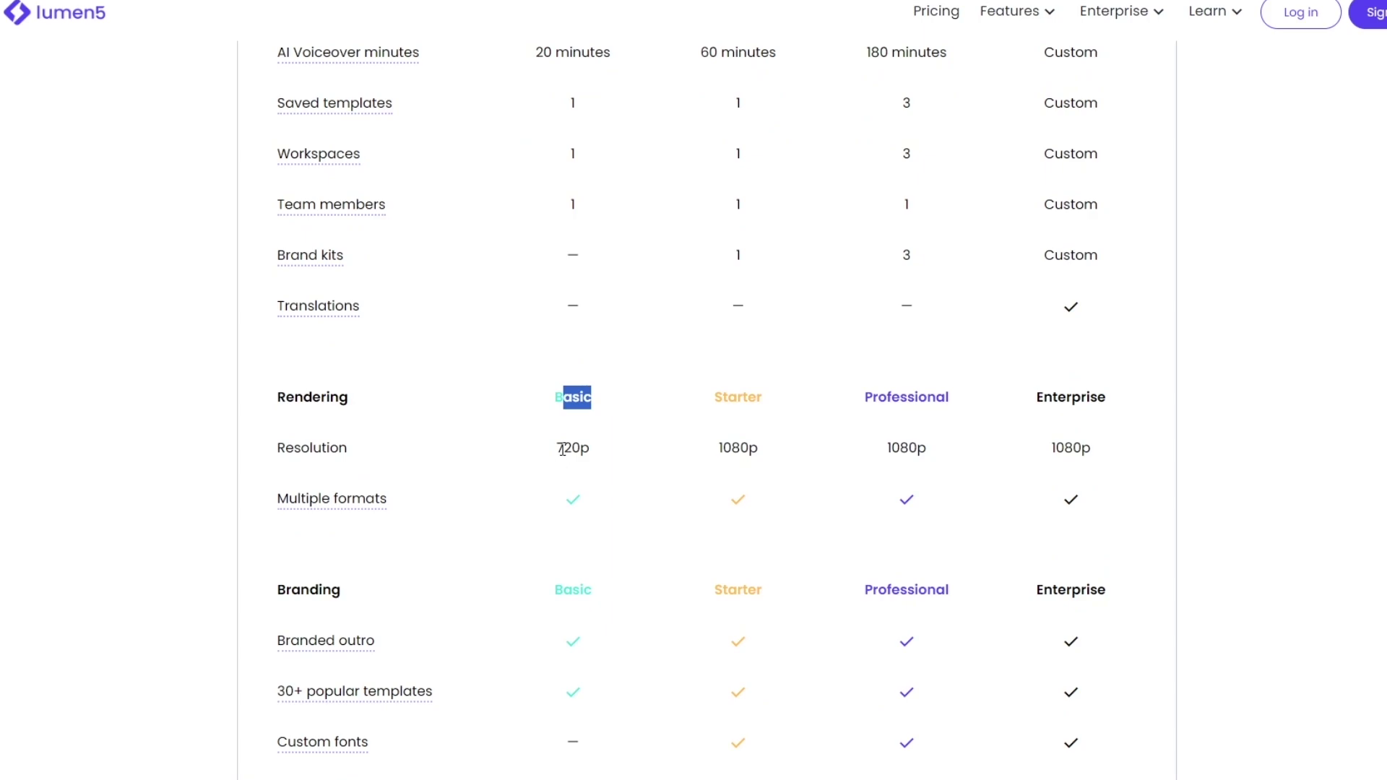
pyautogui.moveTo(562, 449); pyautogui.dragTo(575, 448)
pyautogui.moveTo(565, 510); pyautogui.dragTo(573, 500)
pyautogui.scroll(4, 567, 375)
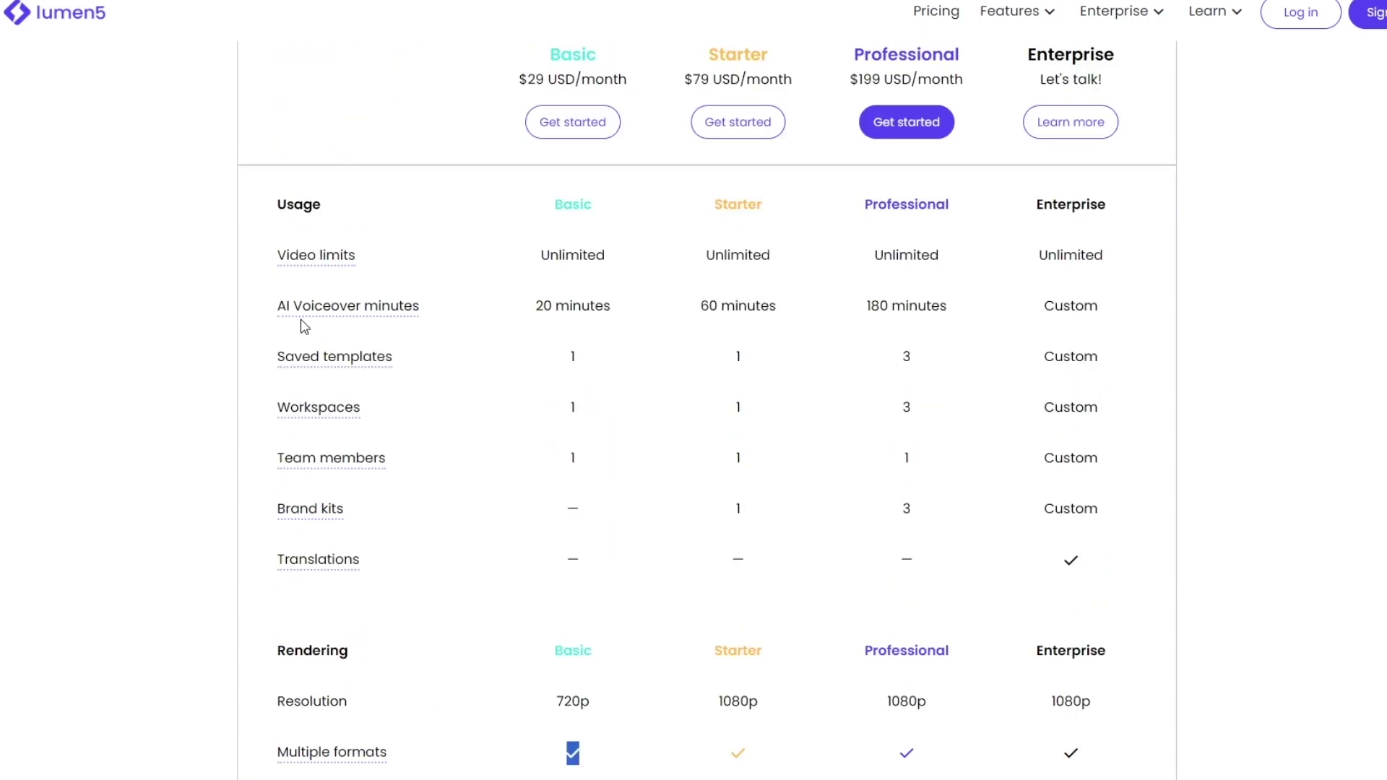
pyautogui.moveTo(535, 310); pyautogui.dragTo(664, 309)
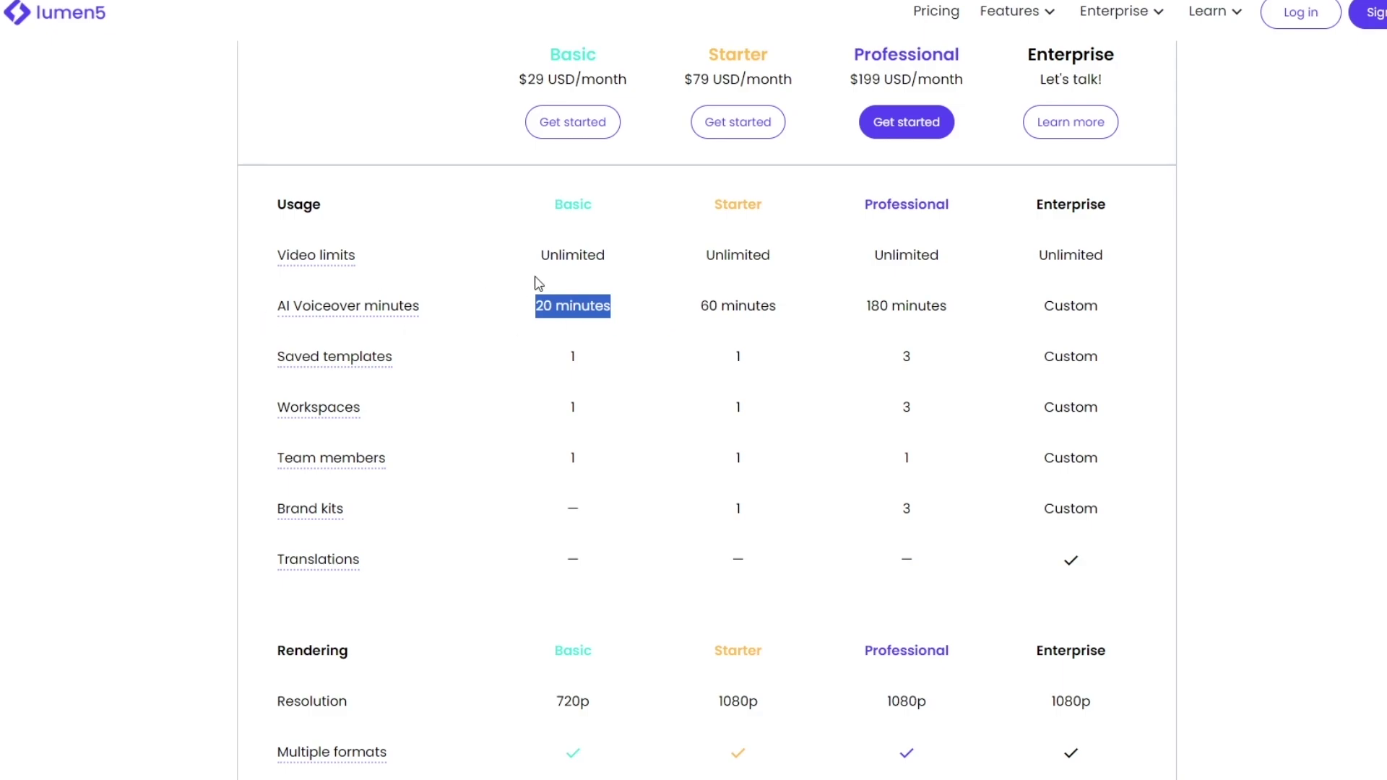
pyautogui.moveTo(550, 256); pyautogui.dragTo(611, 267)
pyautogui.scroll(10, 613, 298)
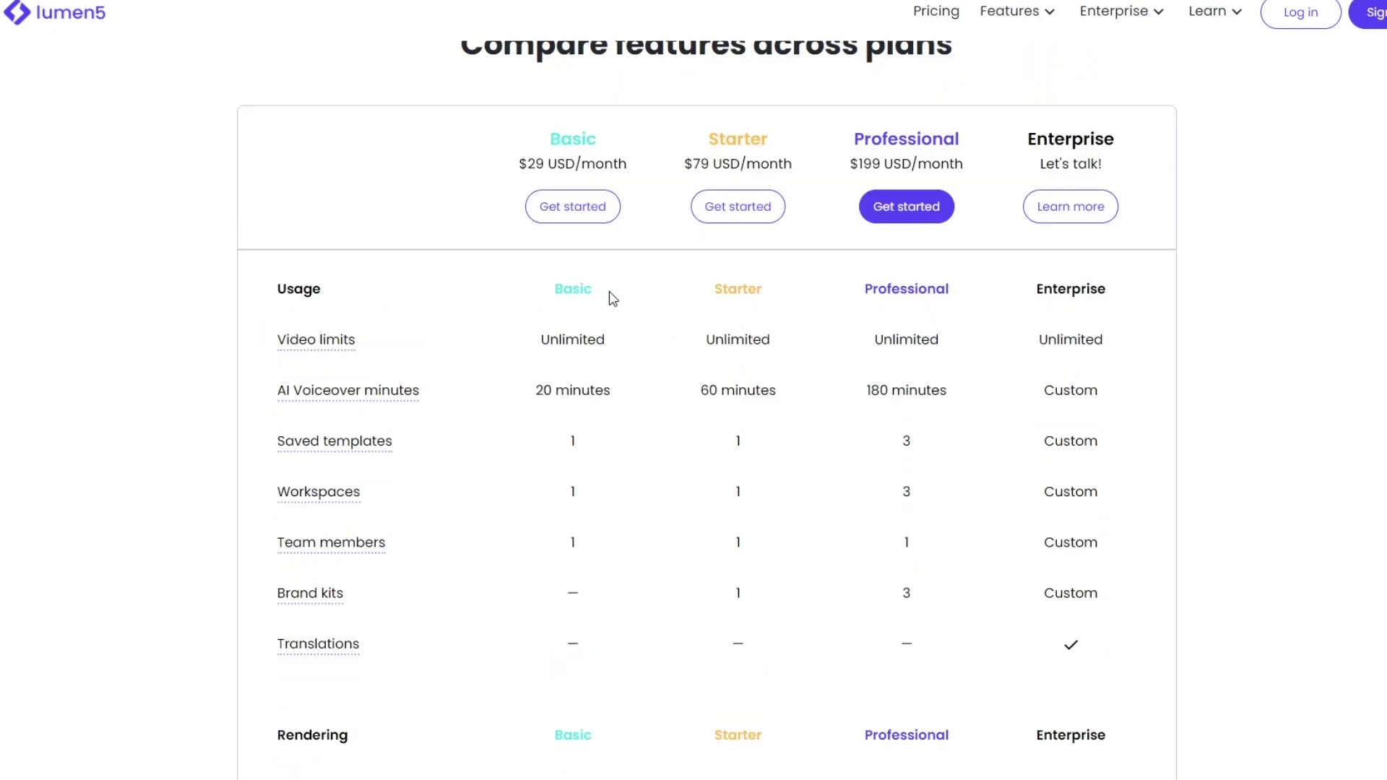
# Review the Starter plan's price and its included features, such as stock media, fonts and custom colors.
pyautogui.scroll(1, 575, 191)
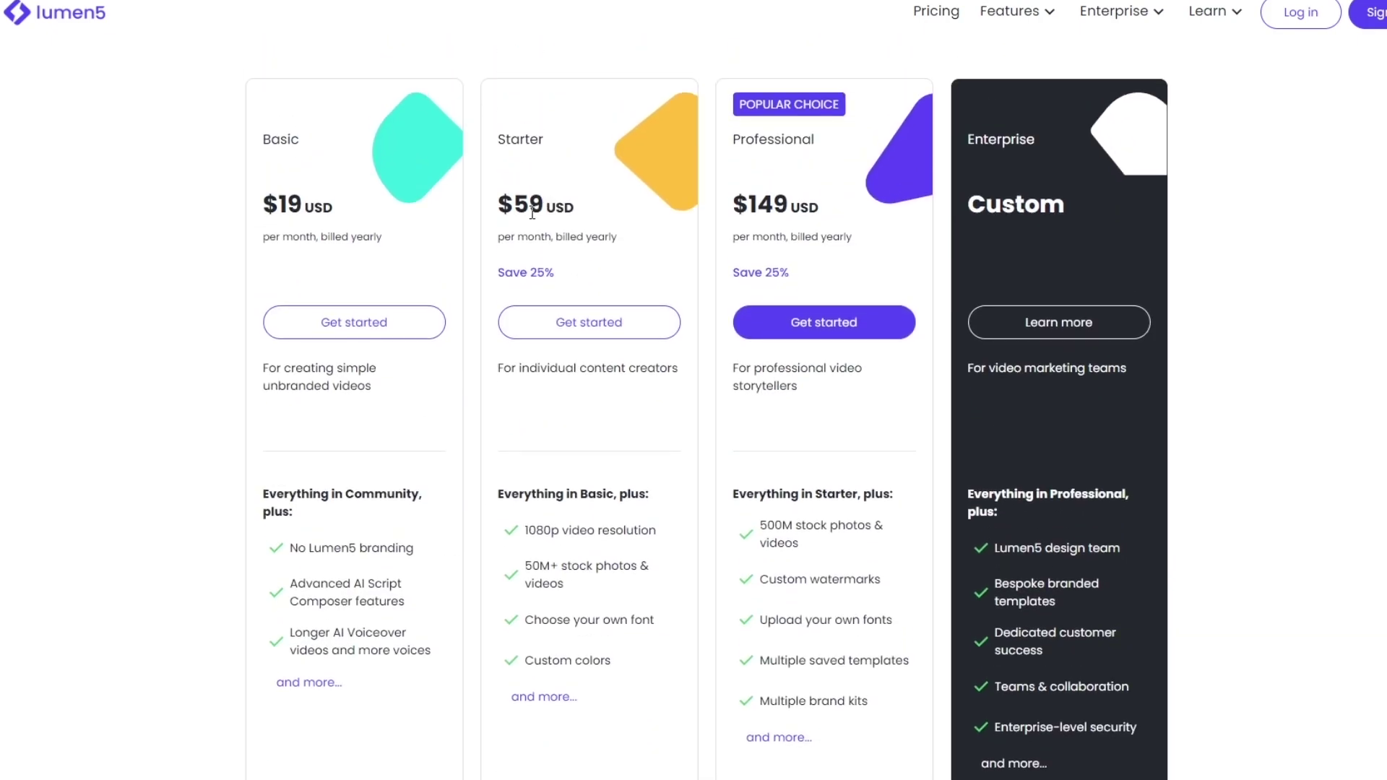
pyautogui.moveTo(515, 210); pyautogui.dragTo(601, 236)
pyautogui.scroll(-1, 602, 243)
pyautogui.moveTo(525, 446); pyautogui.dragTo(666, 533)
pyautogui.click(583, 503)
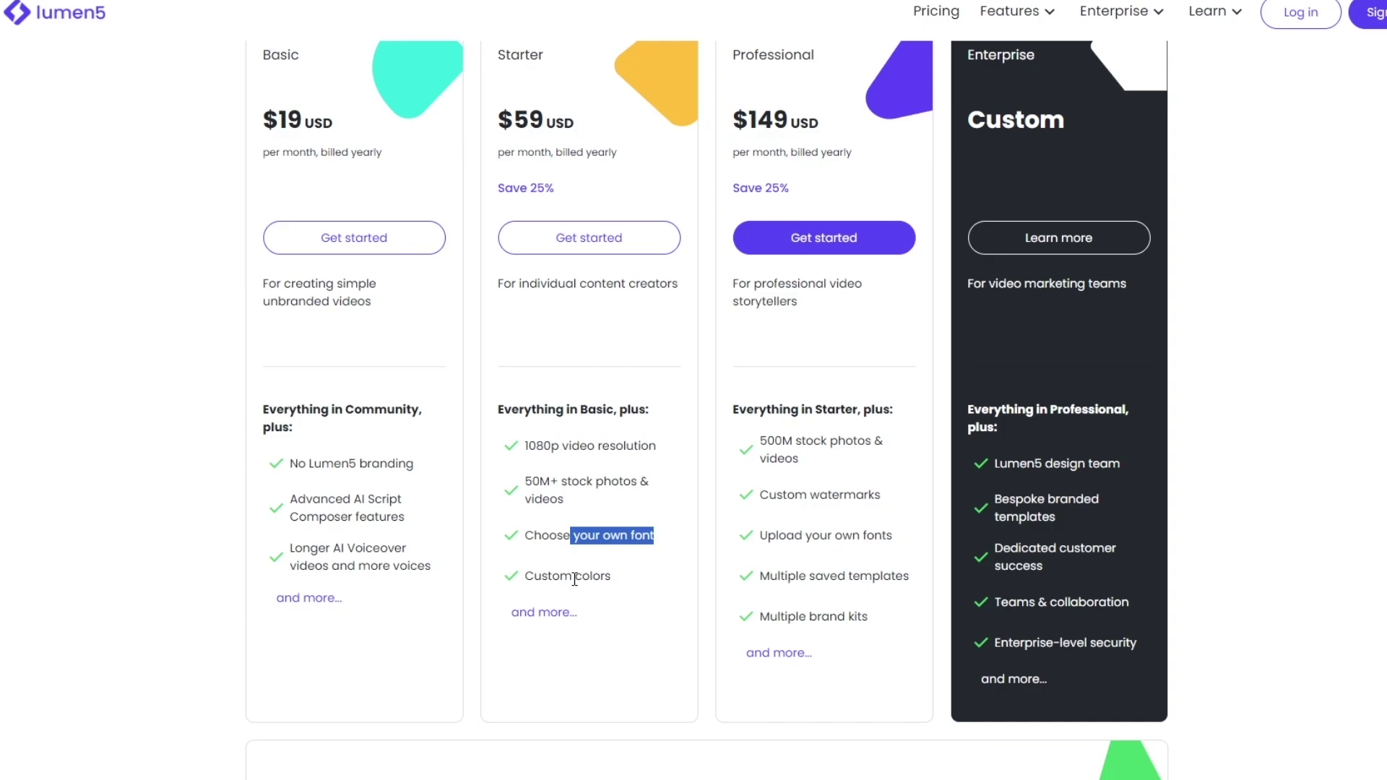
pyautogui.moveTo(574, 578); pyautogui.dragTo(623, 575)
pyautogui.click(622, 574)
pyautogui.scroll(1, 623, 575)
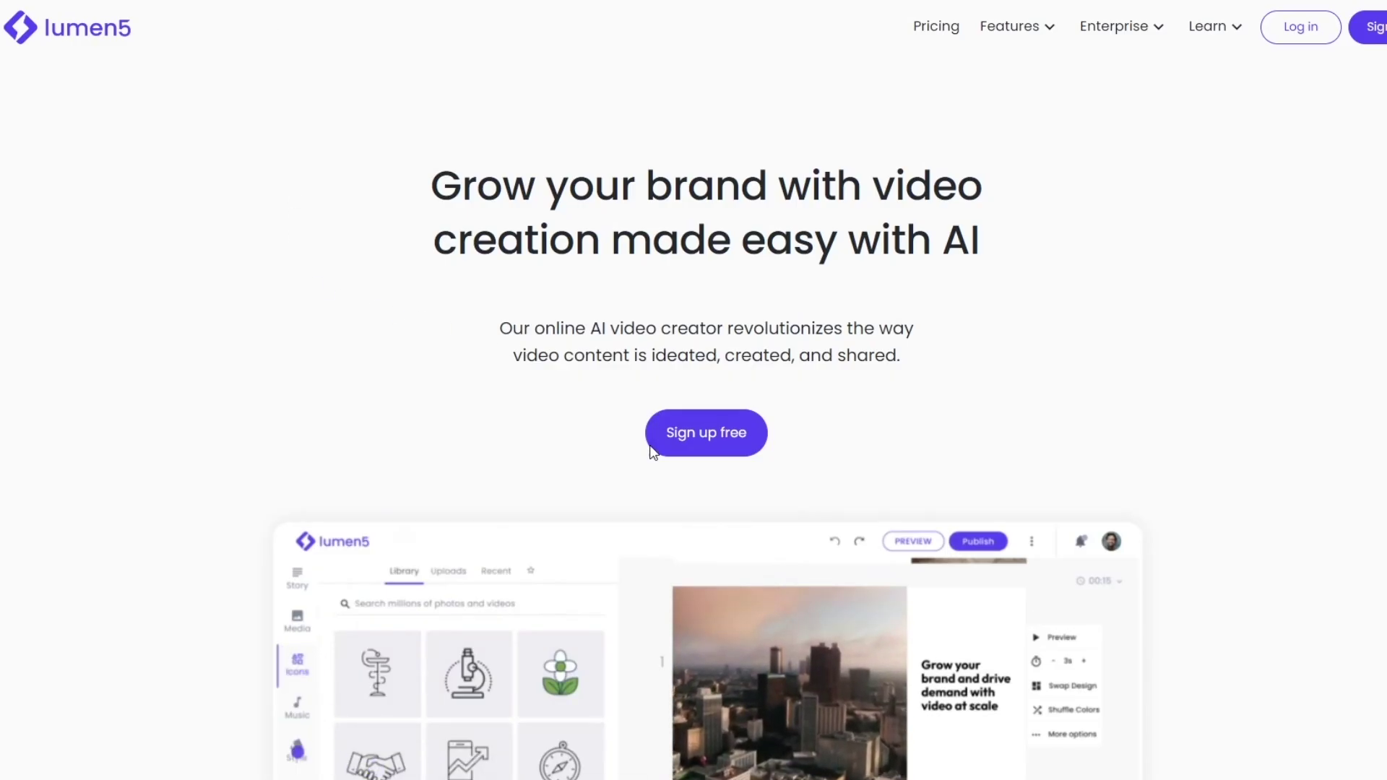
# Open the free account sign-up form from the home page and place the cursor in the full name field.
pyautogui.click(669, 434)
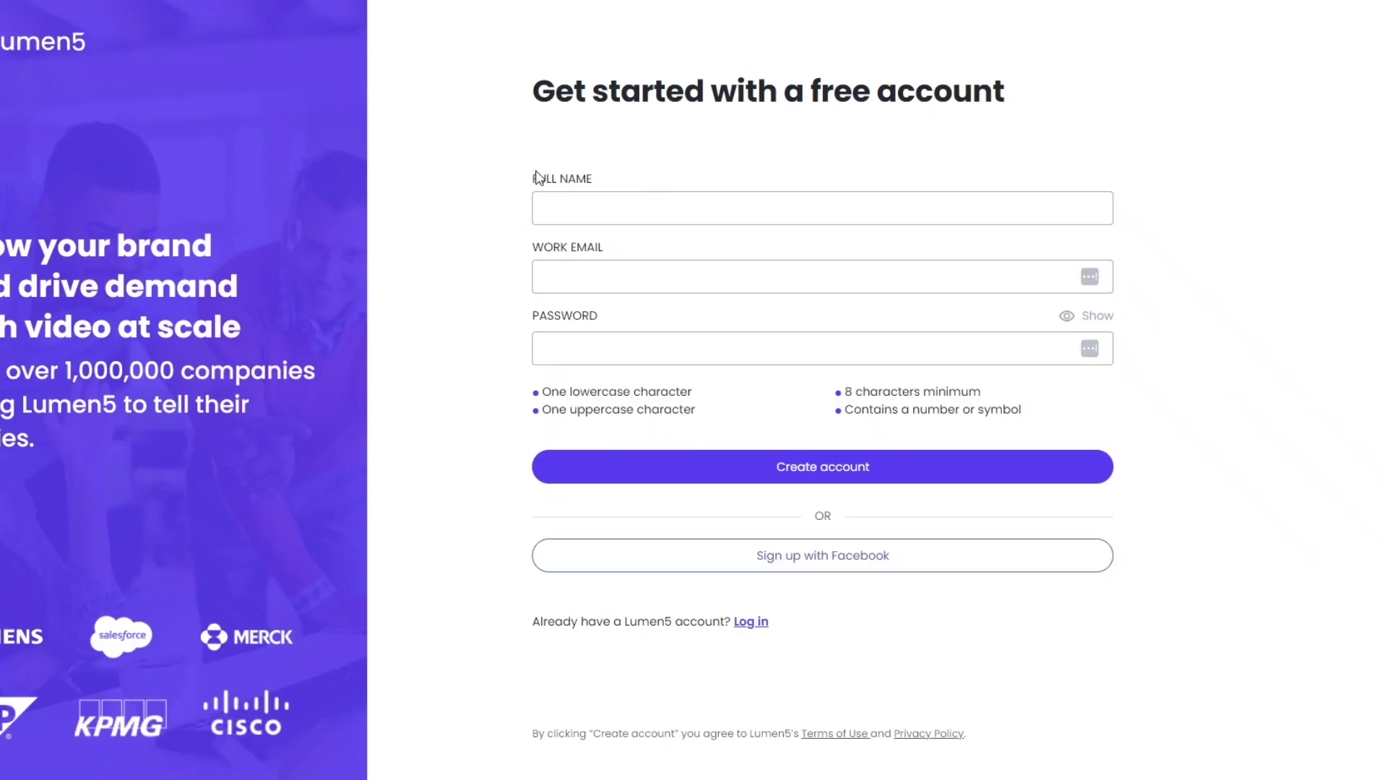
pyautogui.moveTo(538, 177); pyautogui.dragTo(651, 182)
pyautogui.moveTo(642, 249); pyautogui.dragTo(683, 249)
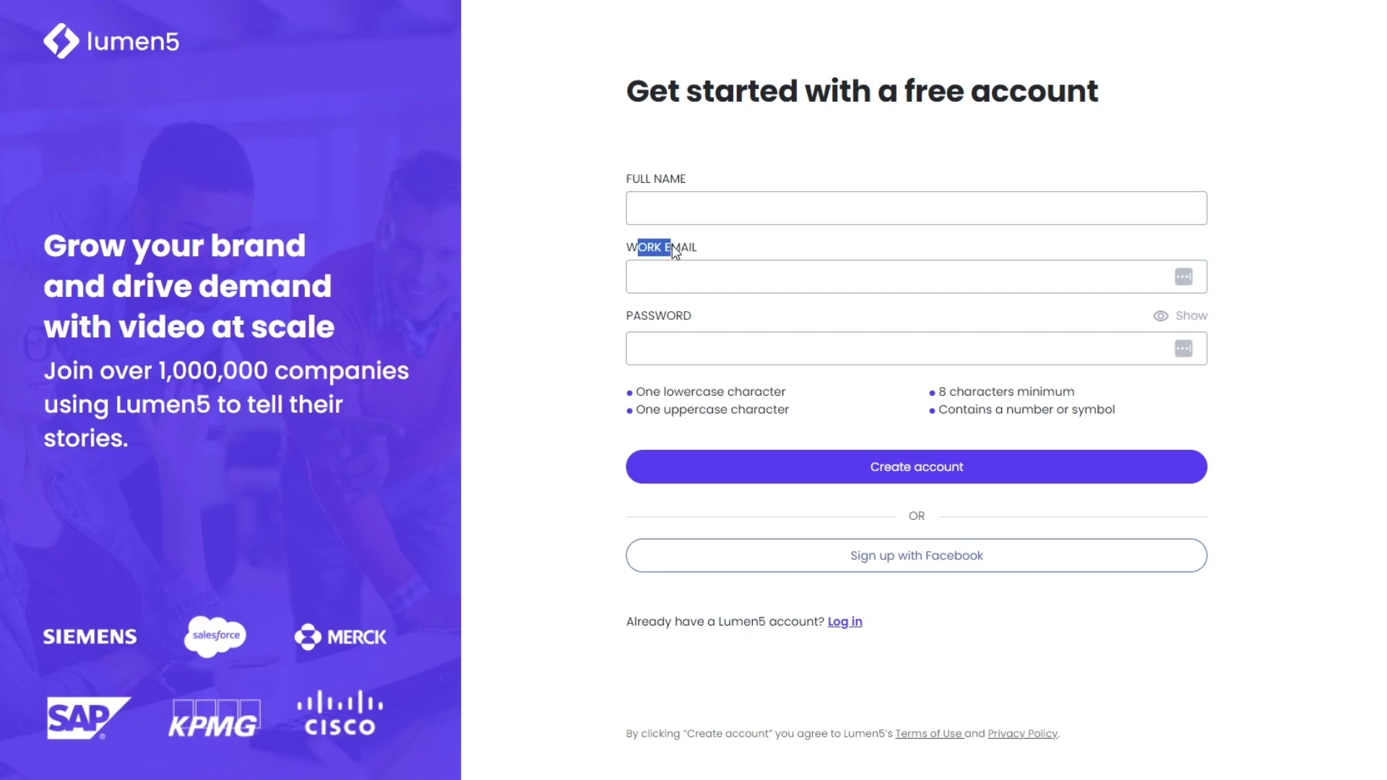
pyautogui.click(656, 209)
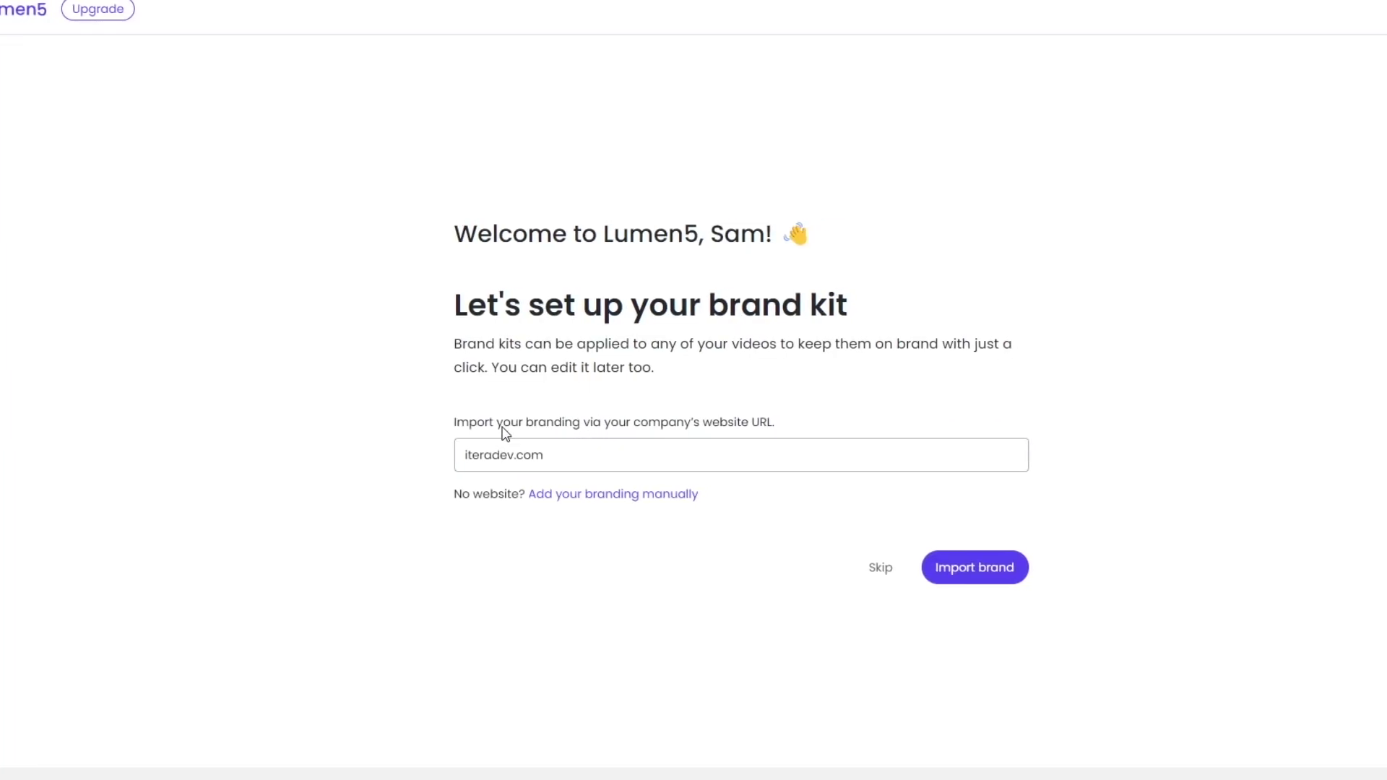
# Set up the brand kit by adding the branding manually and choosing a brand color.
pyautogui.moveTo(452, 305); pyautogui.dragTo(892, 284)
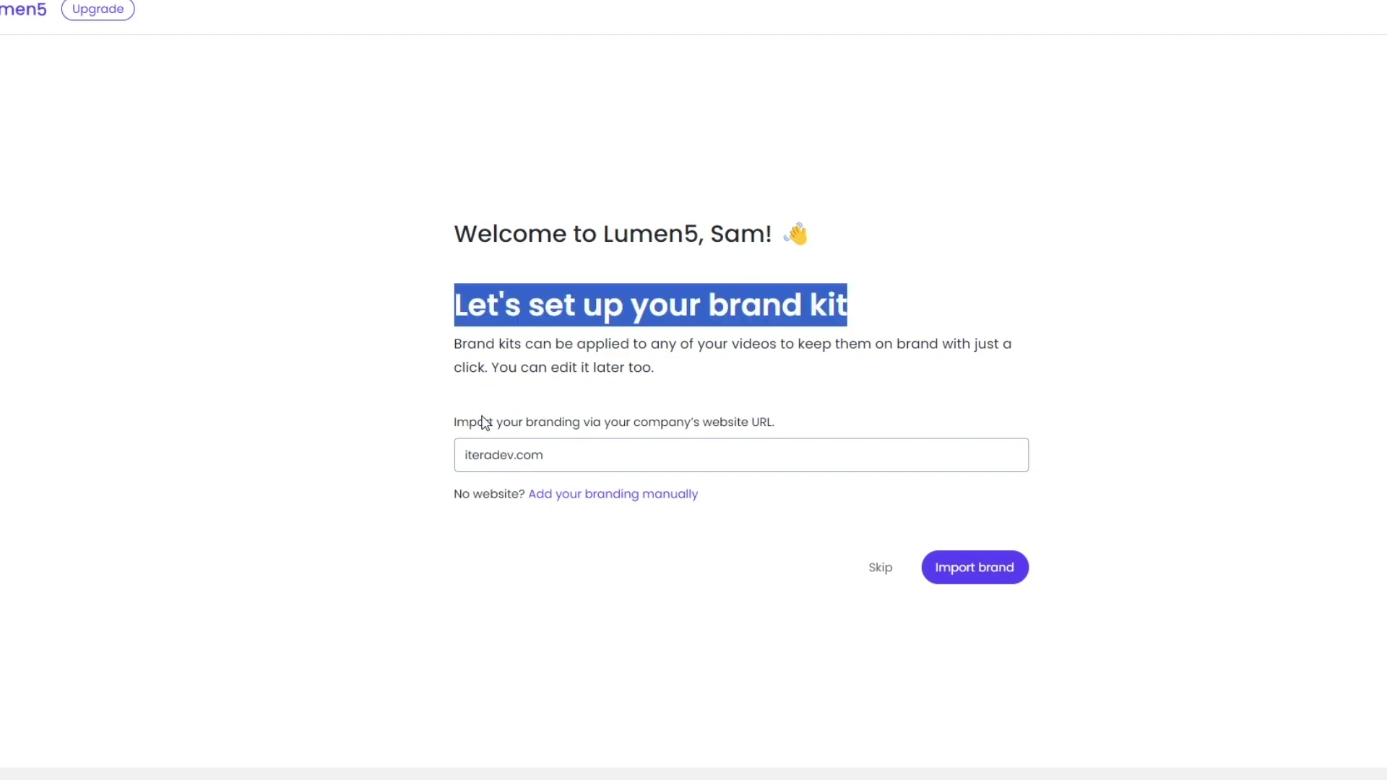
pyautogui.moveTo(484, 423); pyautogui.dragTo(748, 416)
pyautogui.tripleClick(560, 451)
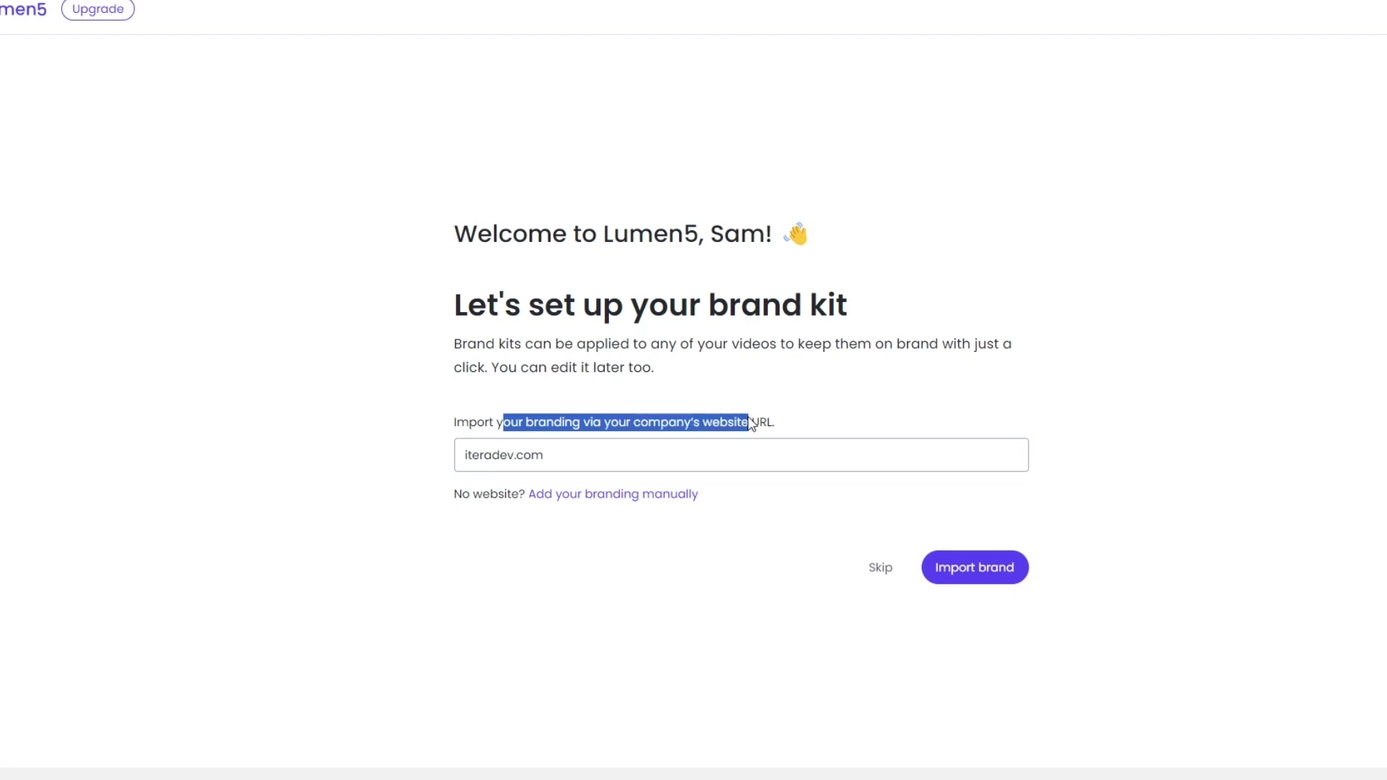
pyautogui.click(596, 430)
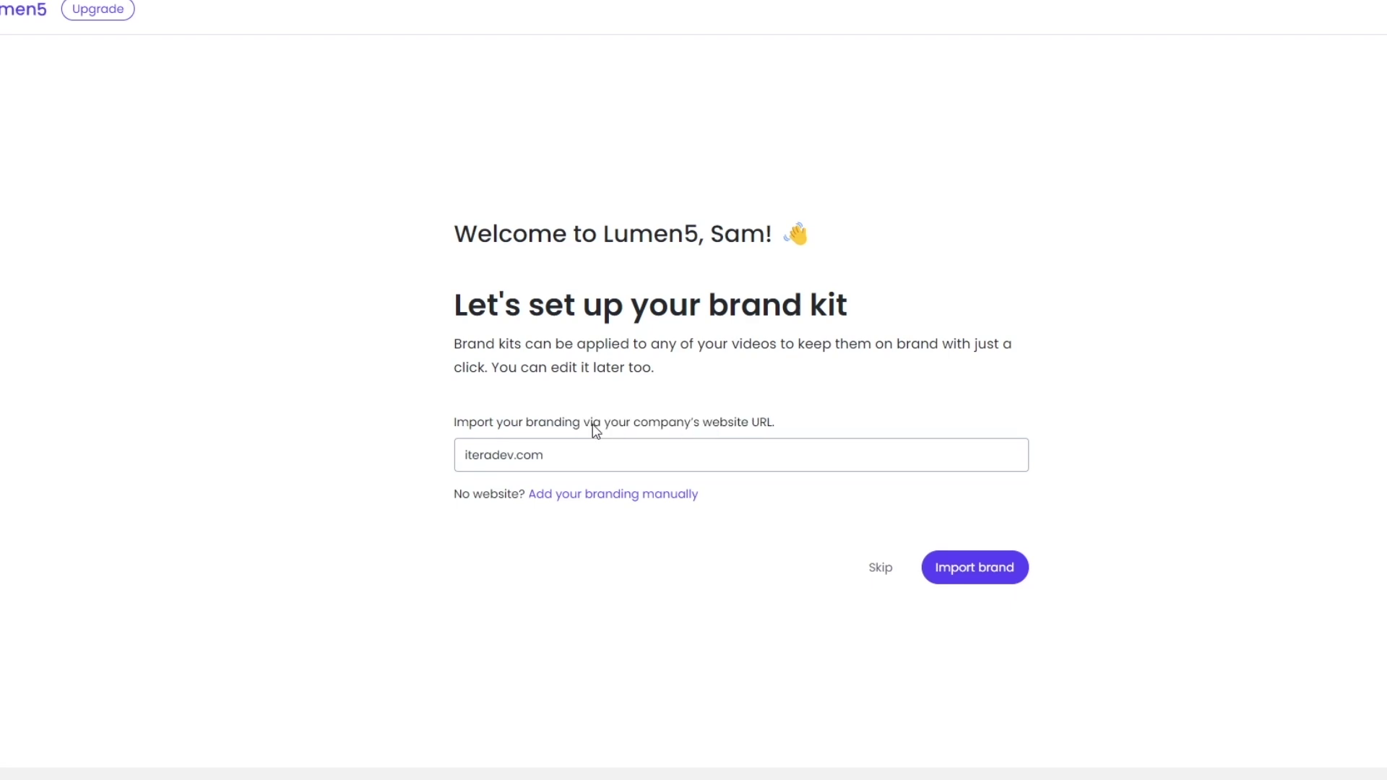
pyautogui.click(594, 499)
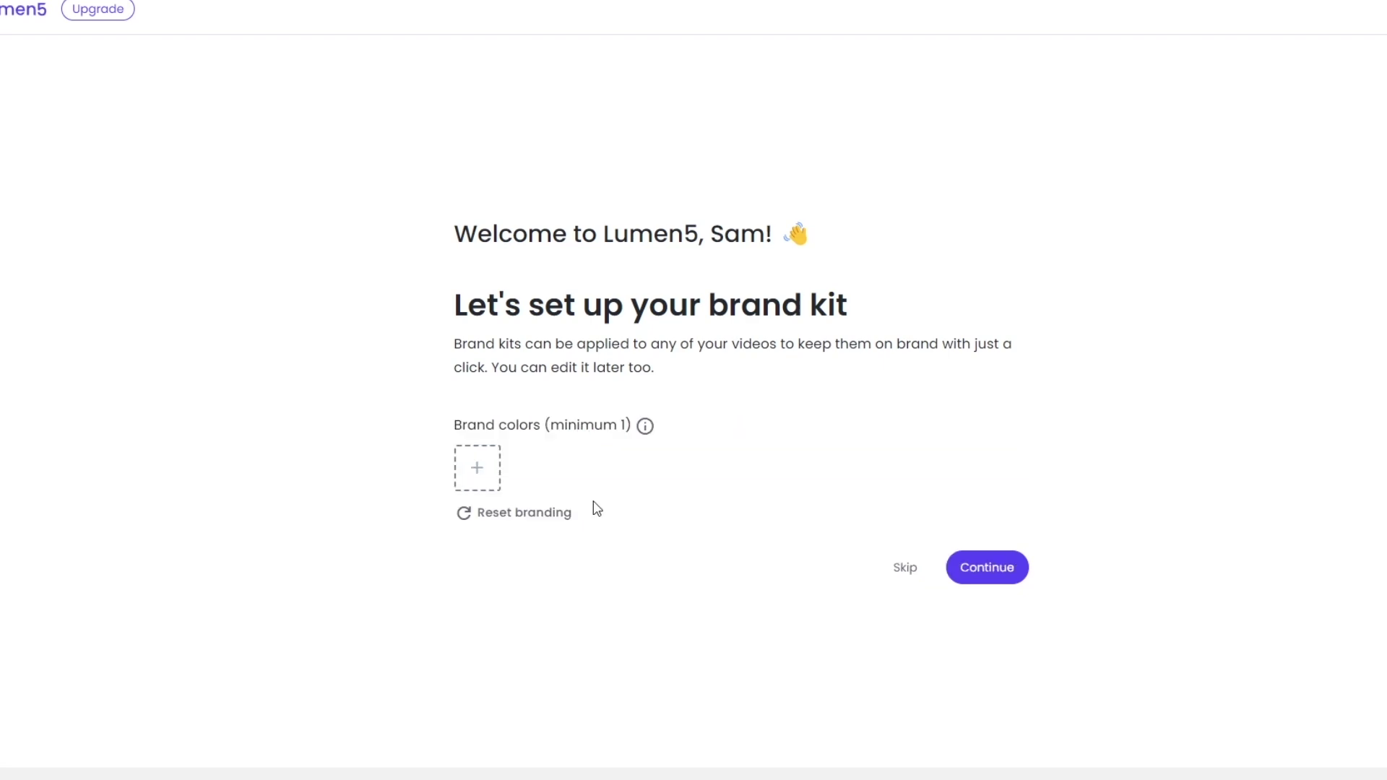
pyautogui.click(480, 473)
pyautogui.moveTo(638, 548); pyautogui.dragTo(632, 550)
pyautogui.click(535, 624)
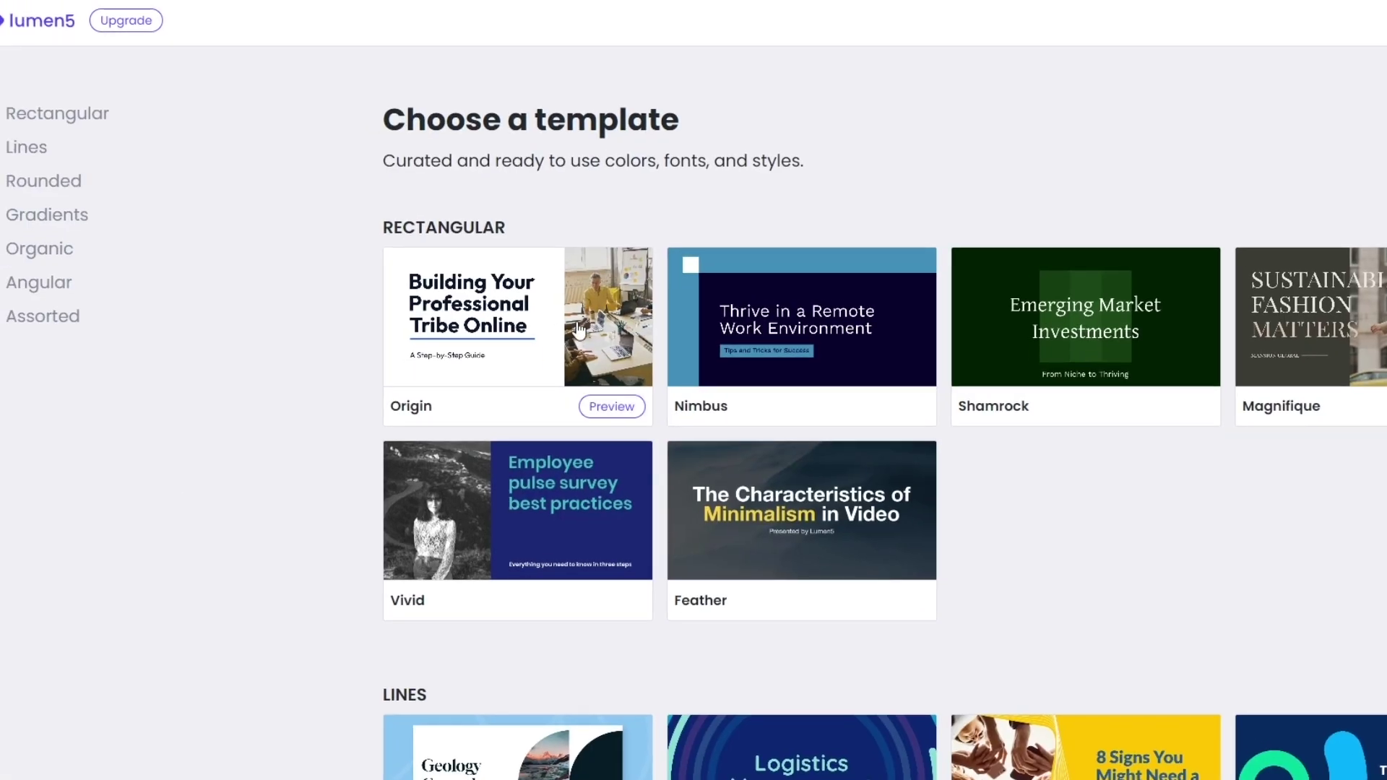
# Browse the Rectangular and Lines template groups and preview the Nimbus template.
pyautogui.moveTo(405, 122); pyautogui.dragTo(641, 122)
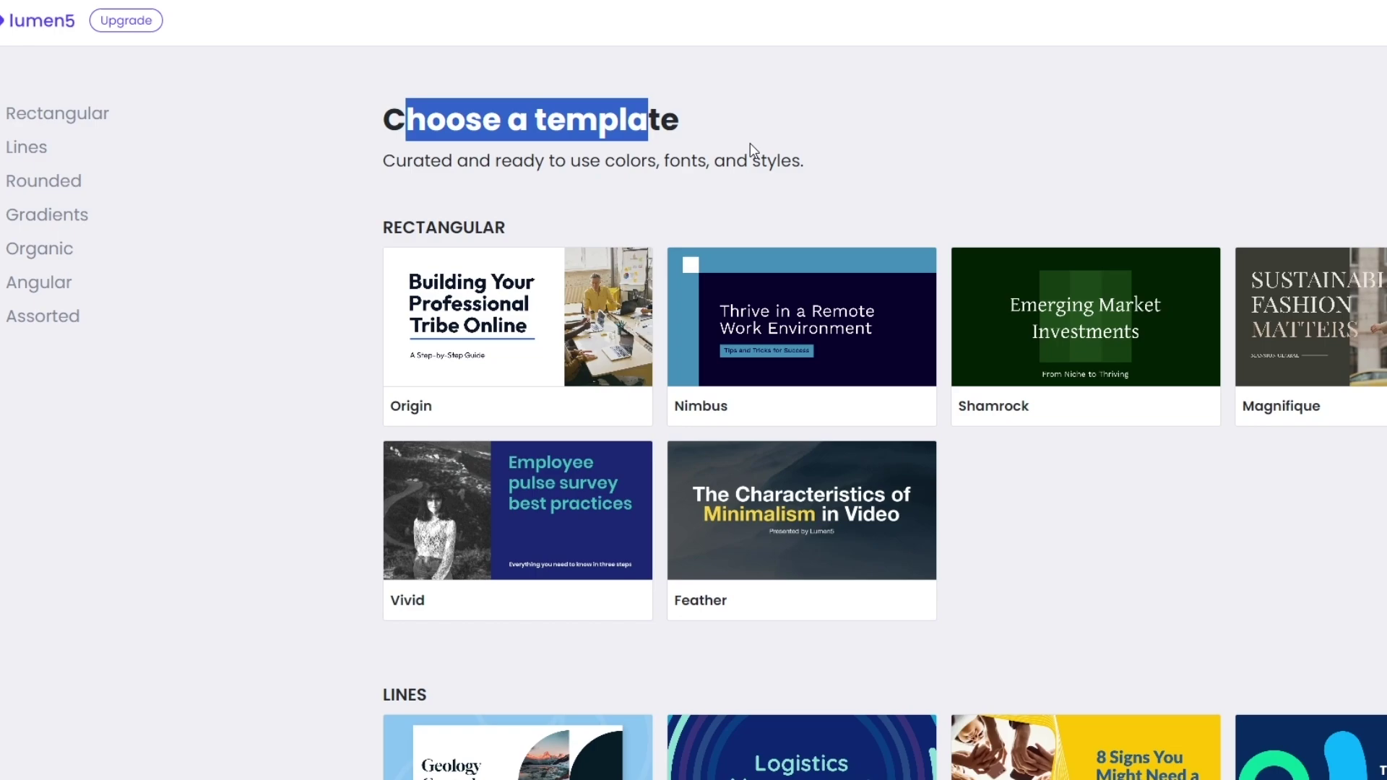
pyautogui.moveTo(814, 381)
pyautogui.scroll(-3, 1353, 465)
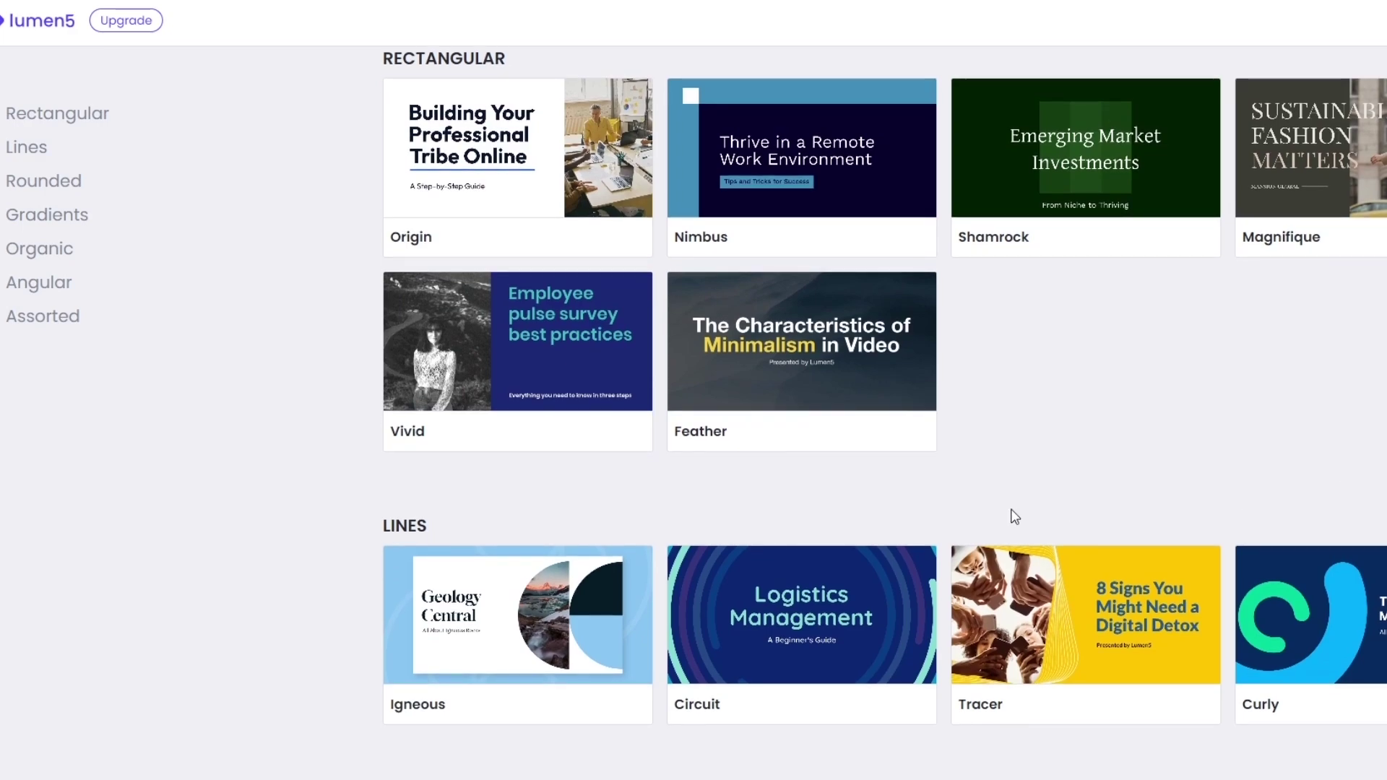
pyautogui.moveTo(579, 606)
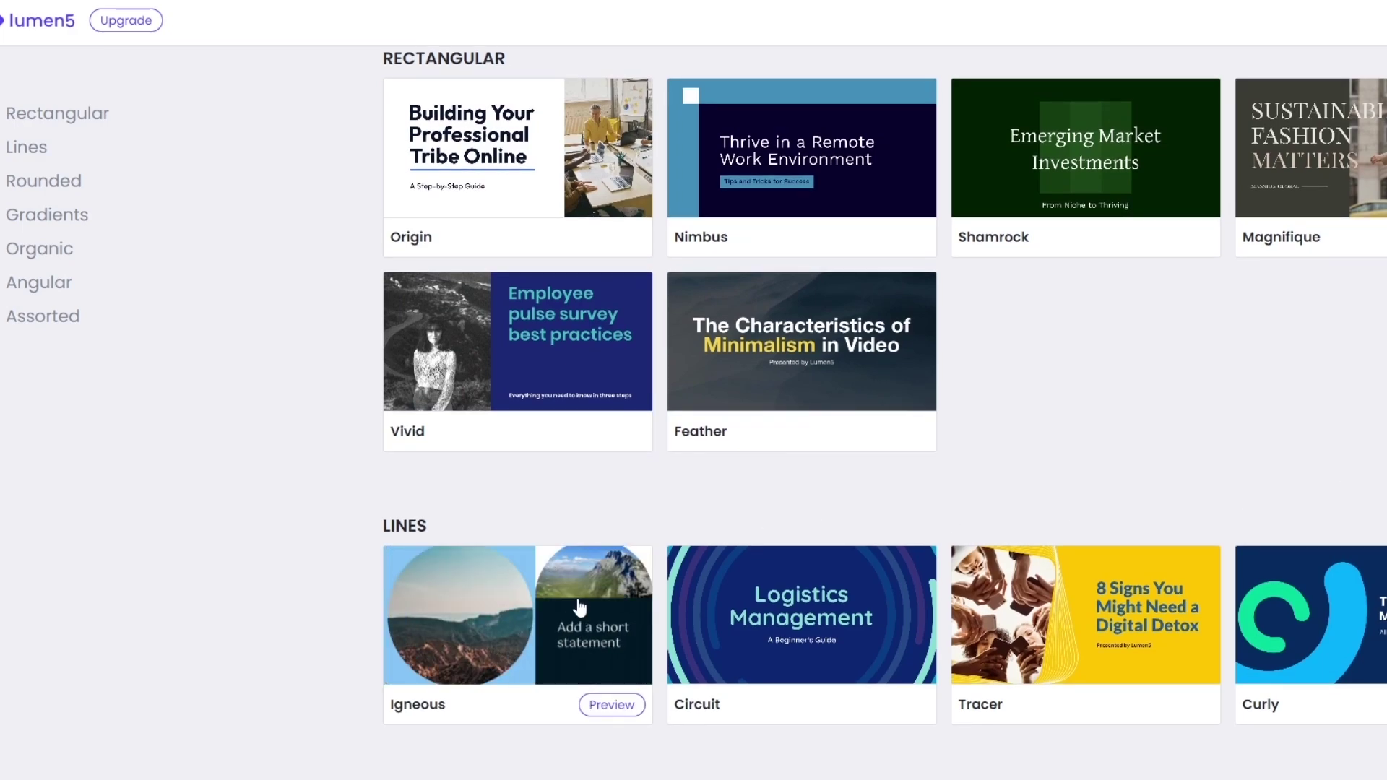
pyautogui.scroll(3, 654, 618)
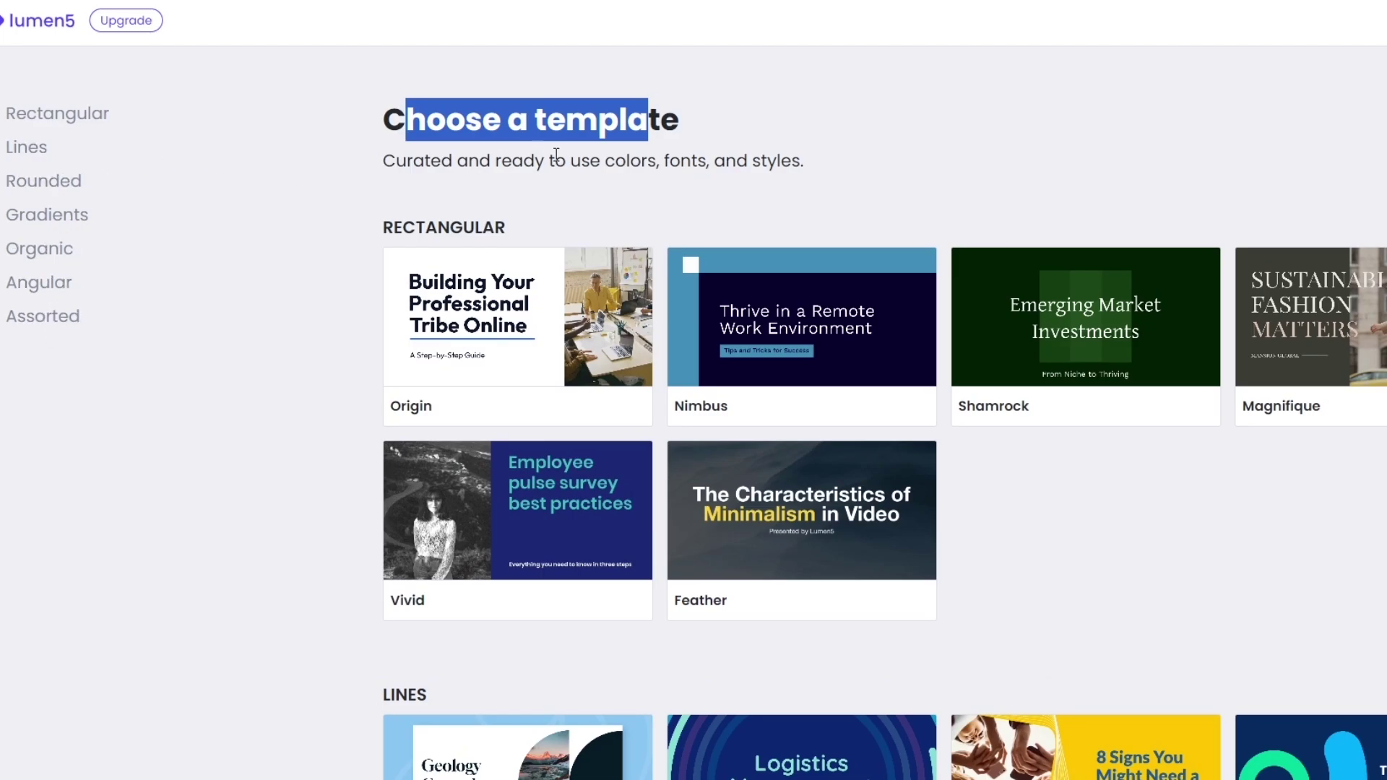
pyautogui.click(792, 347)
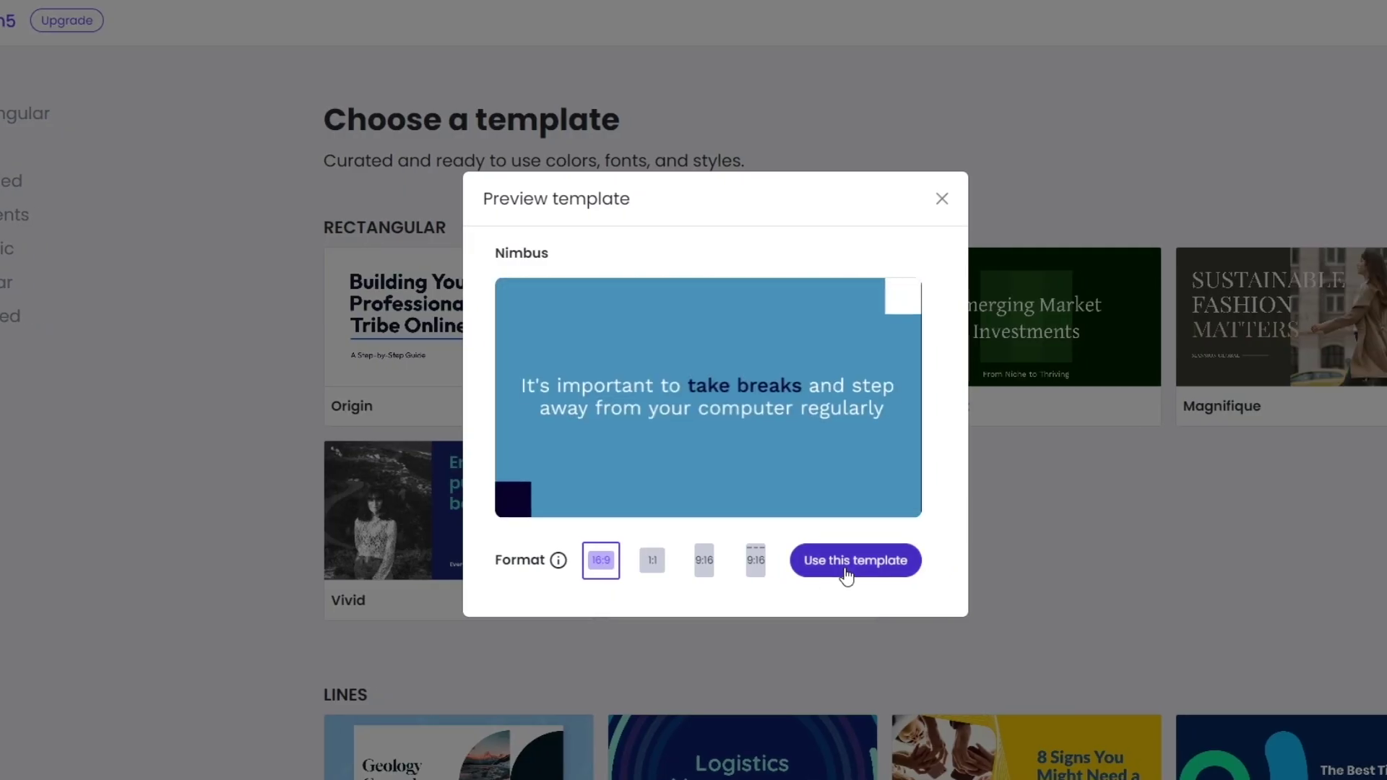
pyautogui.click(1009, 554)
# Preview the Circuit template from the Lines group and use it in 16:9 format.
pyautogui.scroll(-4, 1009, 554)
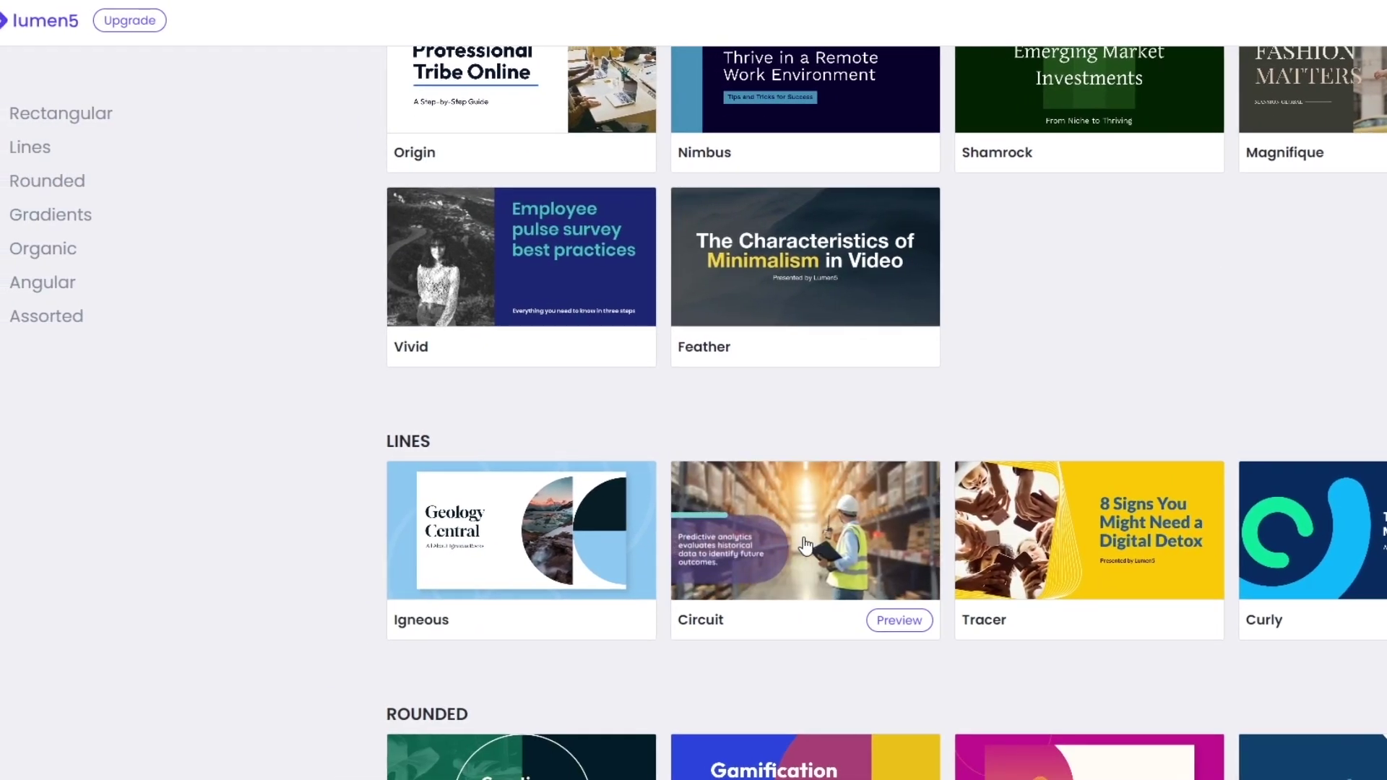
pyautogui.click(899, 620)
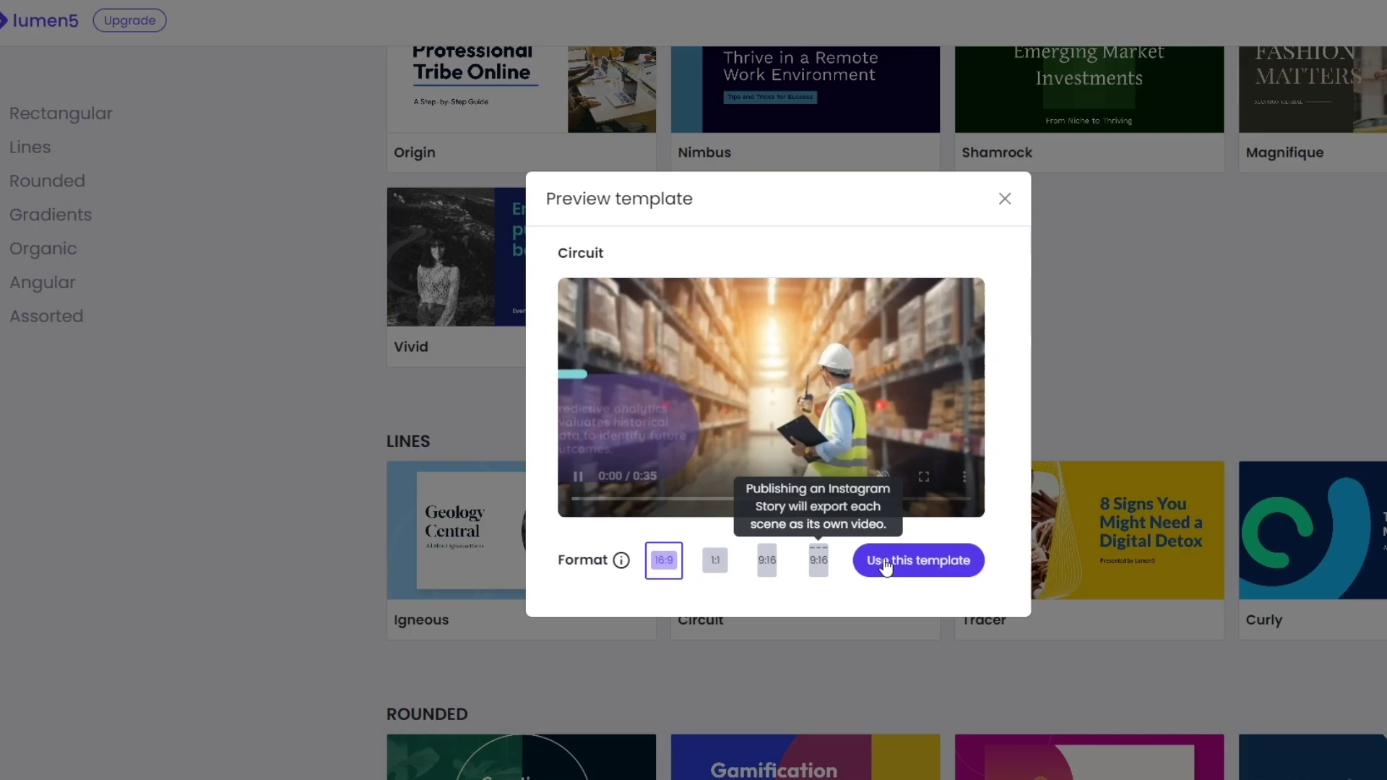
pyautogui.click(831, 570)
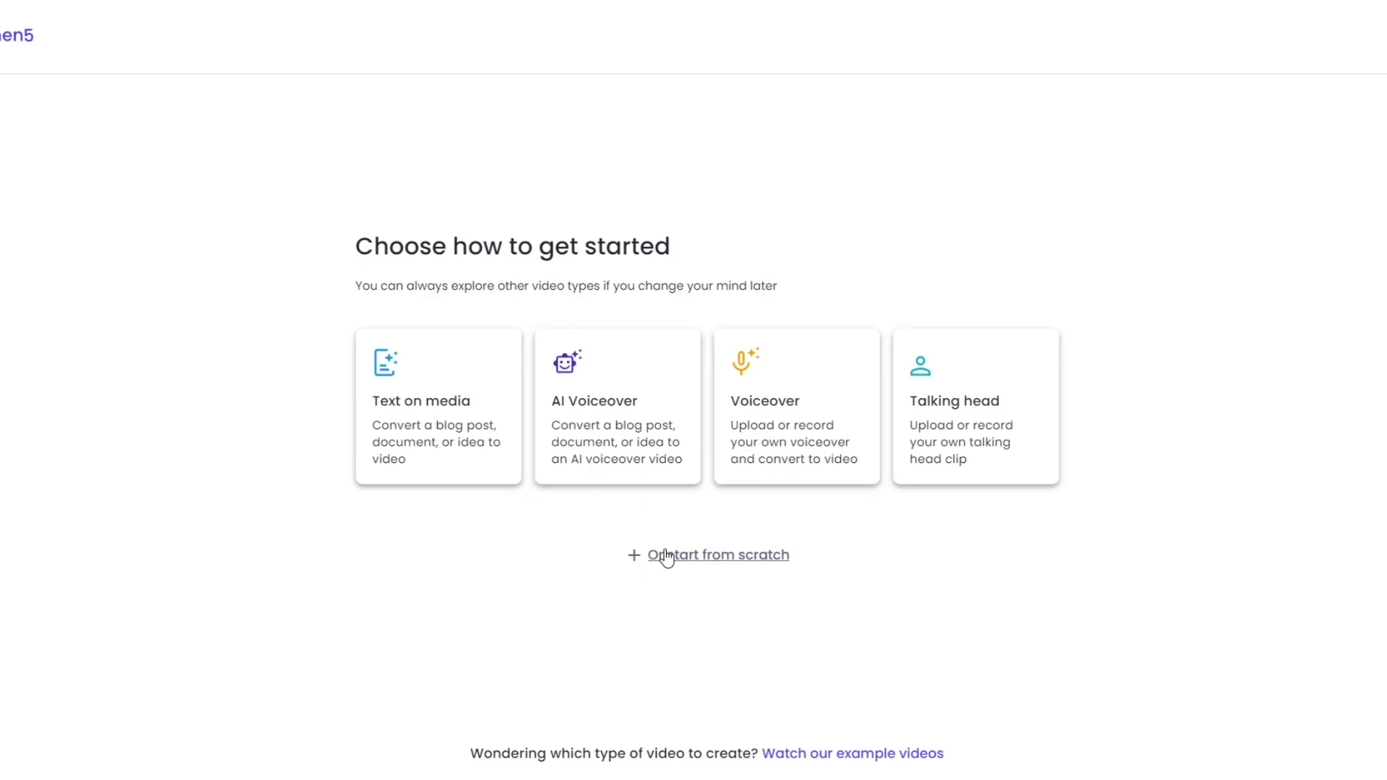
# Start a Text on media video and review the topic question for outlining an idea.
pyautogui.click(439, 435)
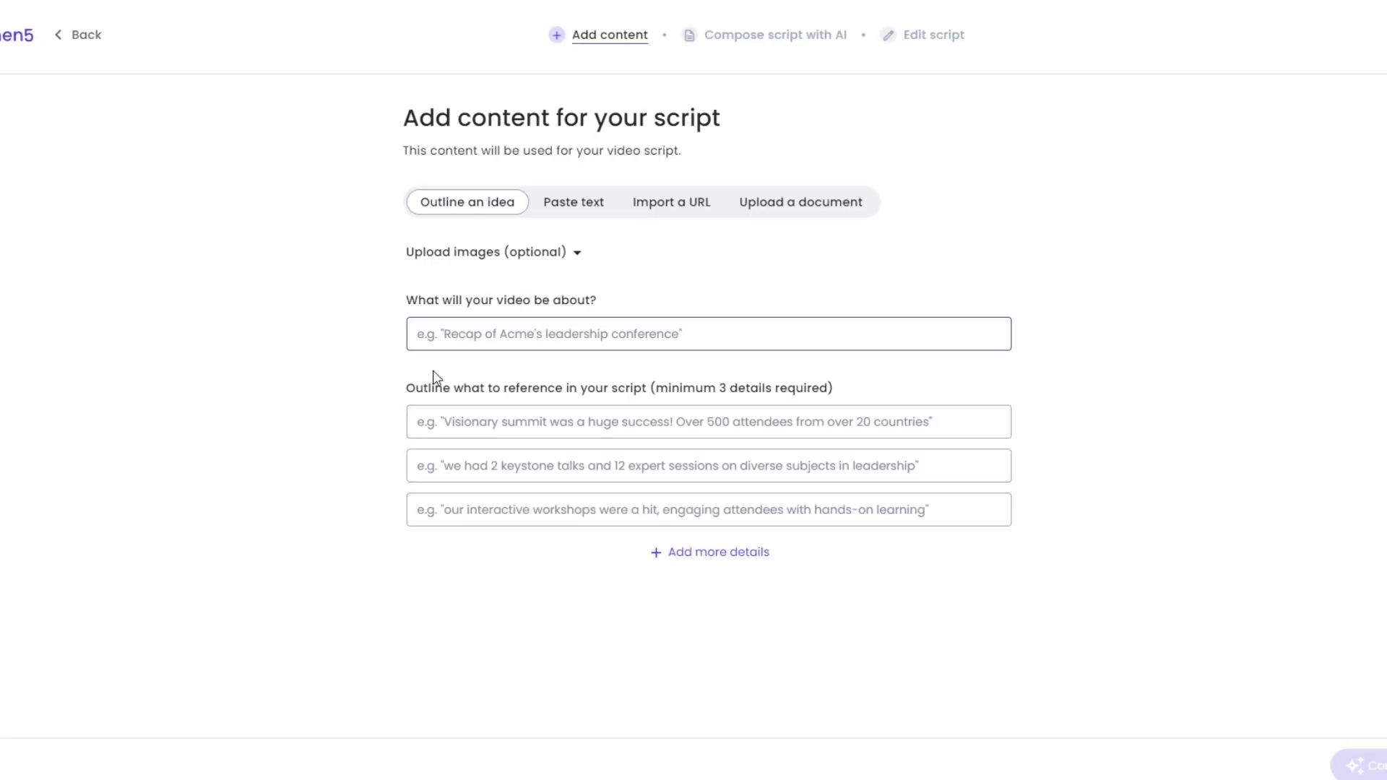
pyautogui.moveTo(421, 315); pyautogui.dragTo(706, 291)
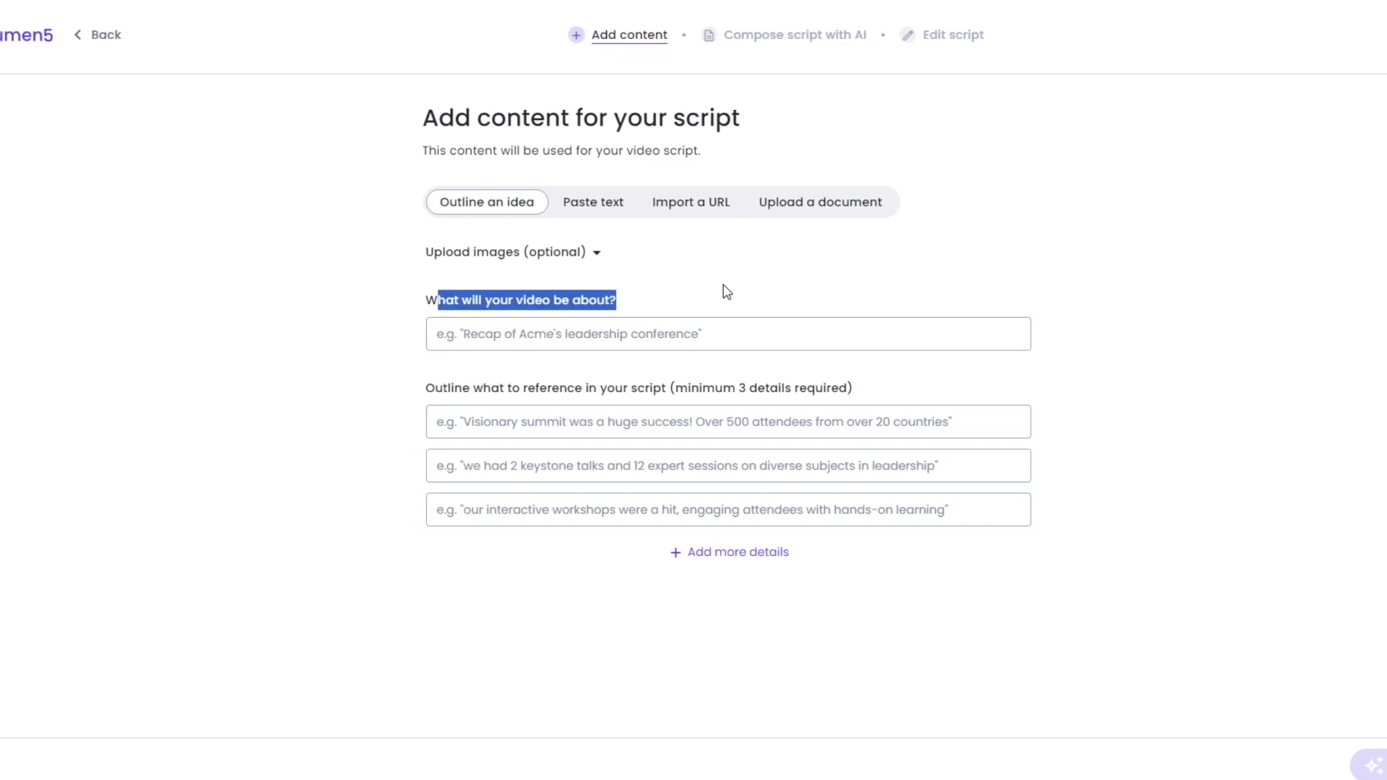
# Examine the outline fields and the minimum number of details required, and open the option for pasting text.
pyautogui.click(726, 291)
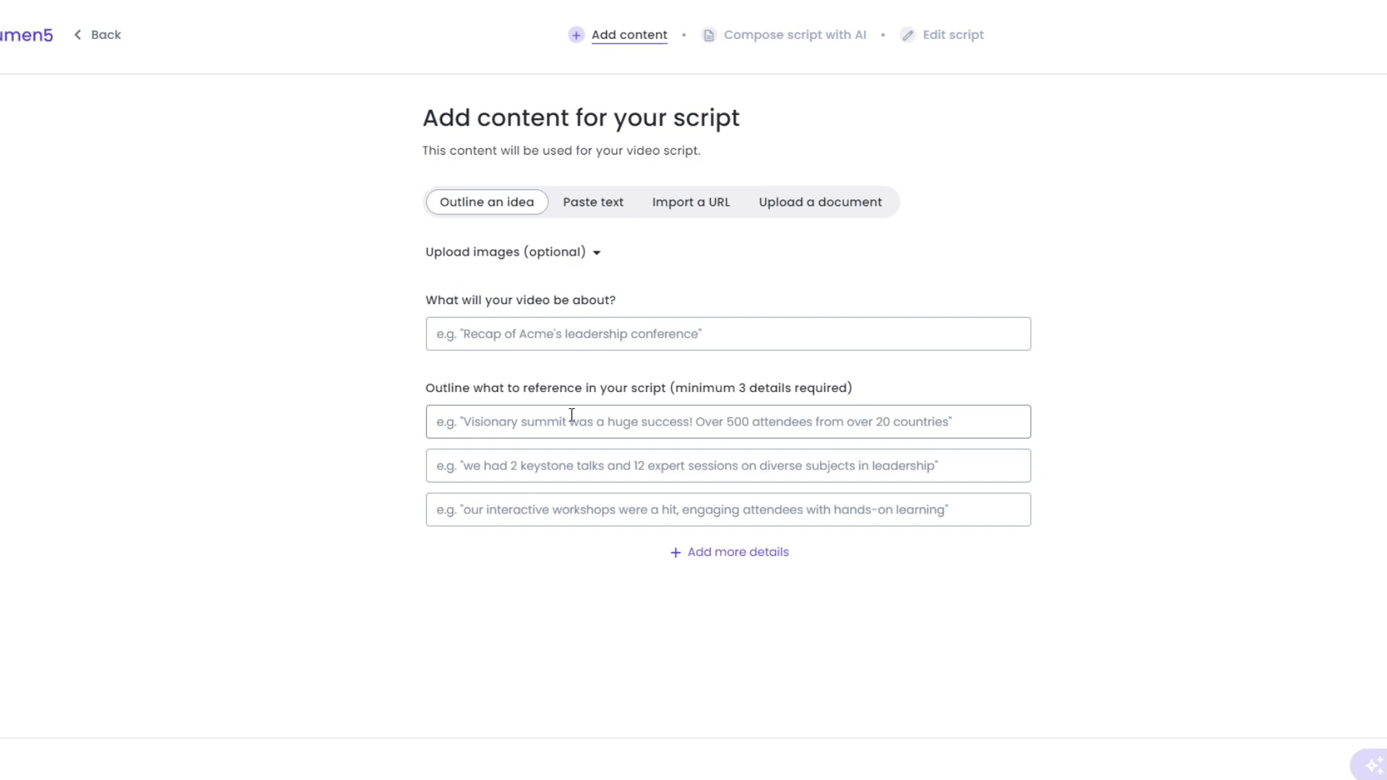
pyautogui.moveTo(417, 395); pyautogui.dragTo(873, 397)
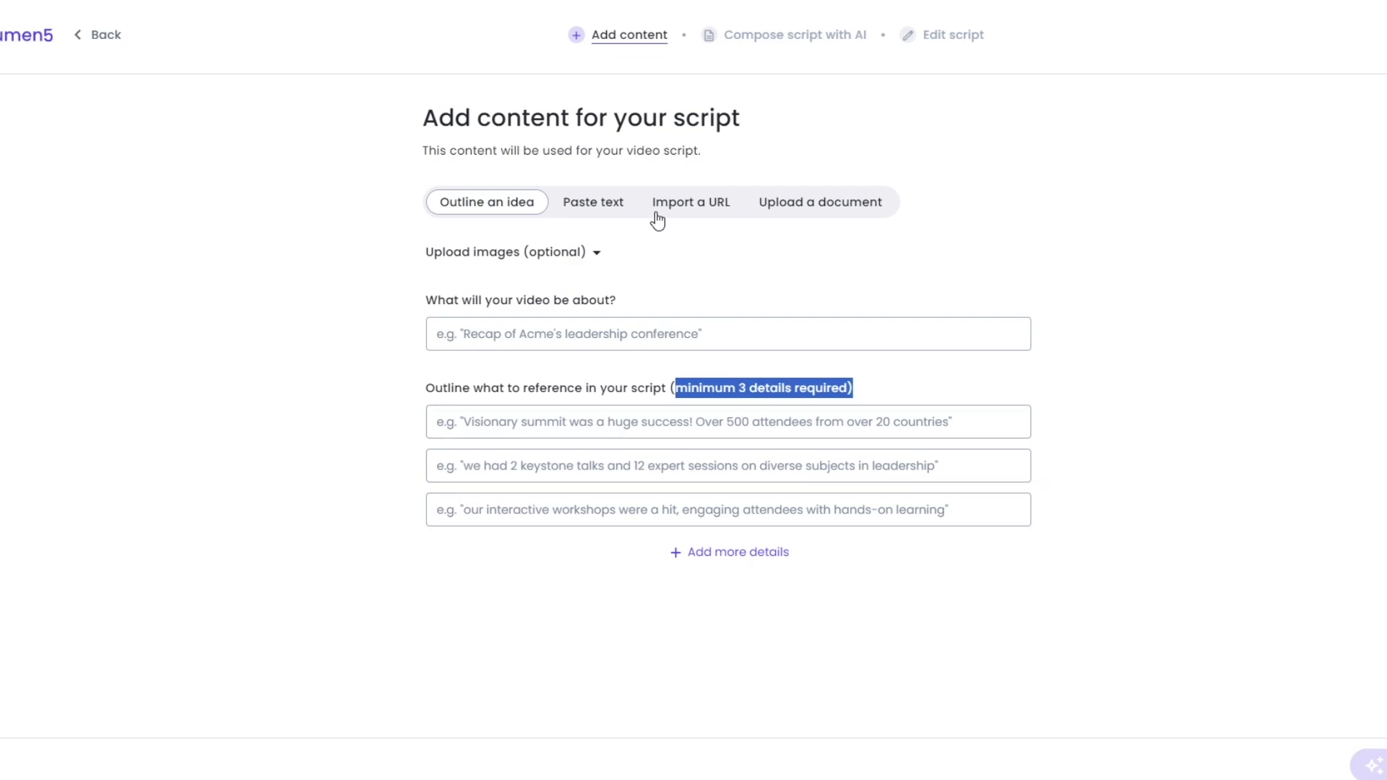
pyautogui.click(592, 215)
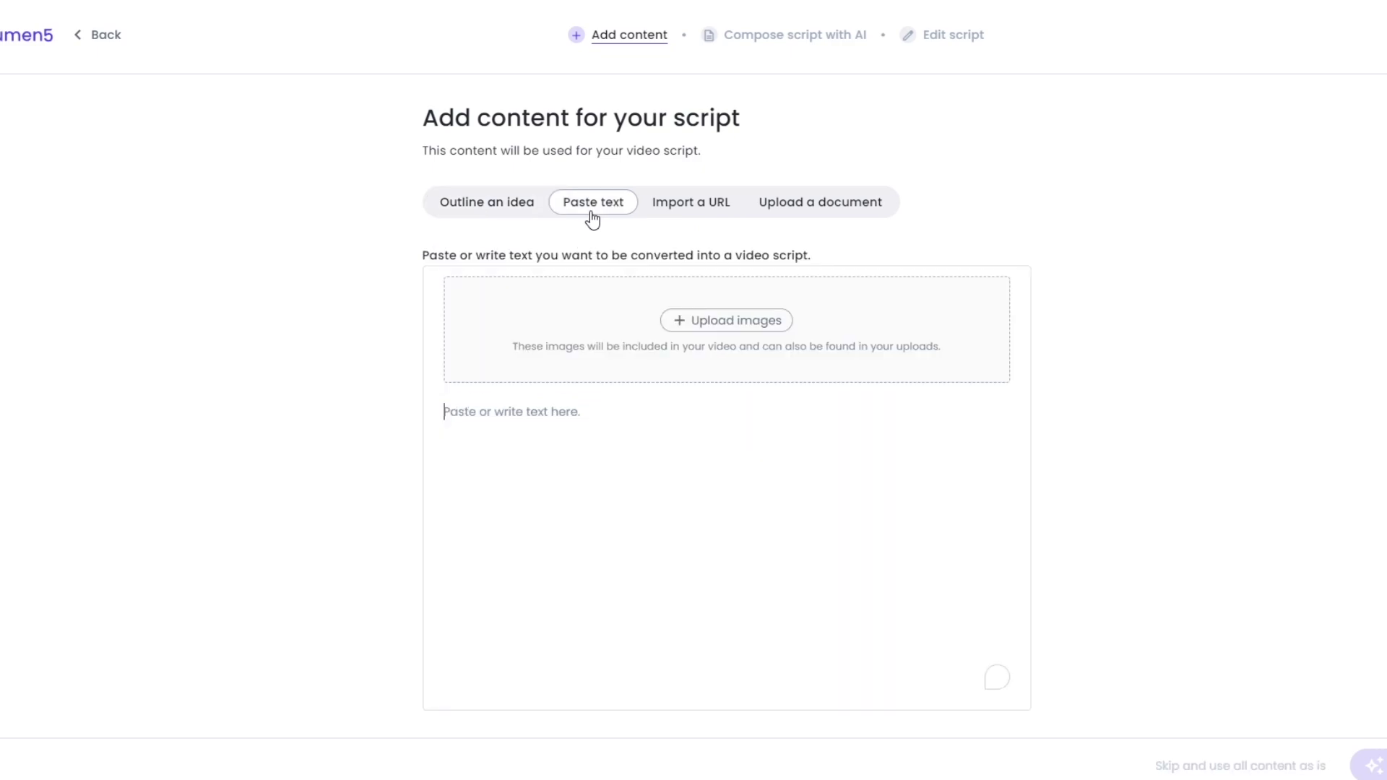
# Import the Mayo Clinic weight-loss article from its URL as script content and look through the imported text.
pyautogui.click(687, 210)
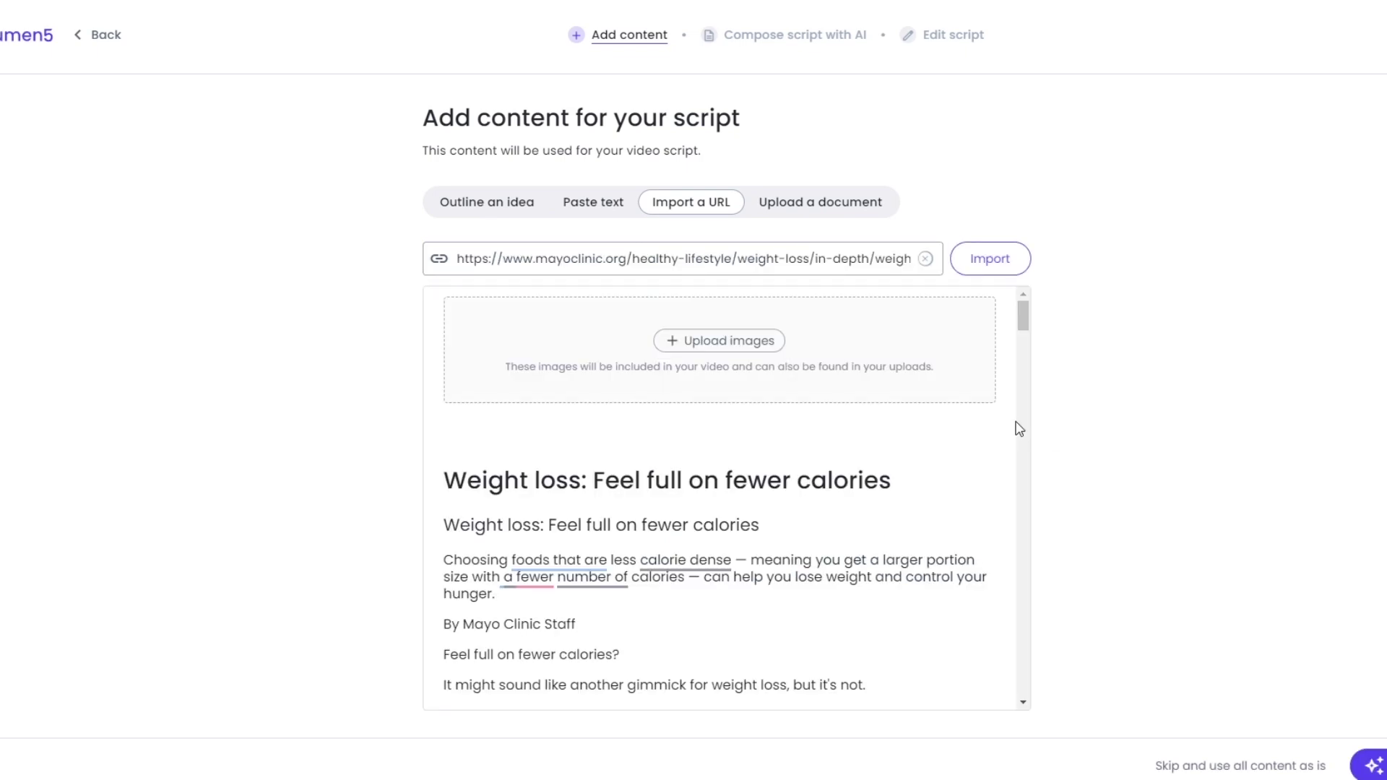
pyautogui.scroll(-7, 540, 465)
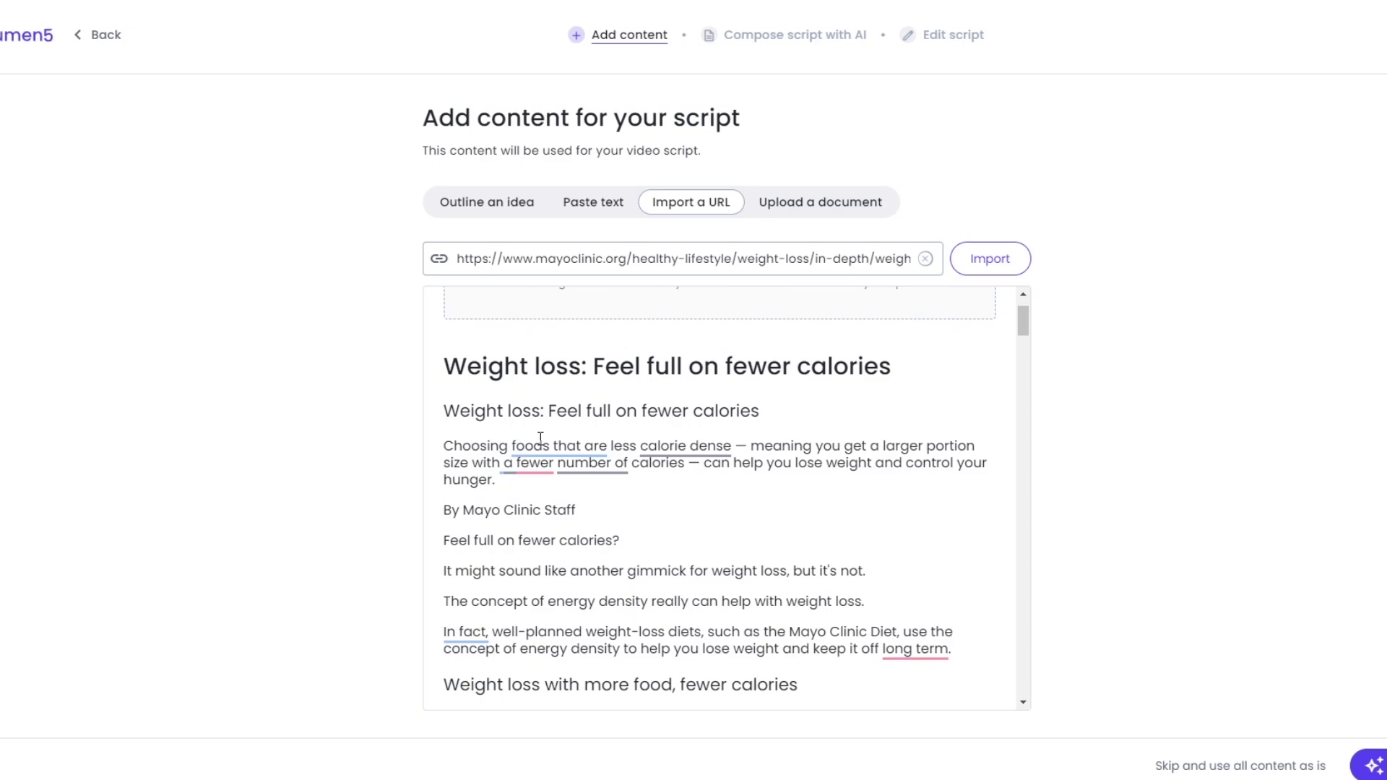
pyautogui.scroll(-18, 921, 506)
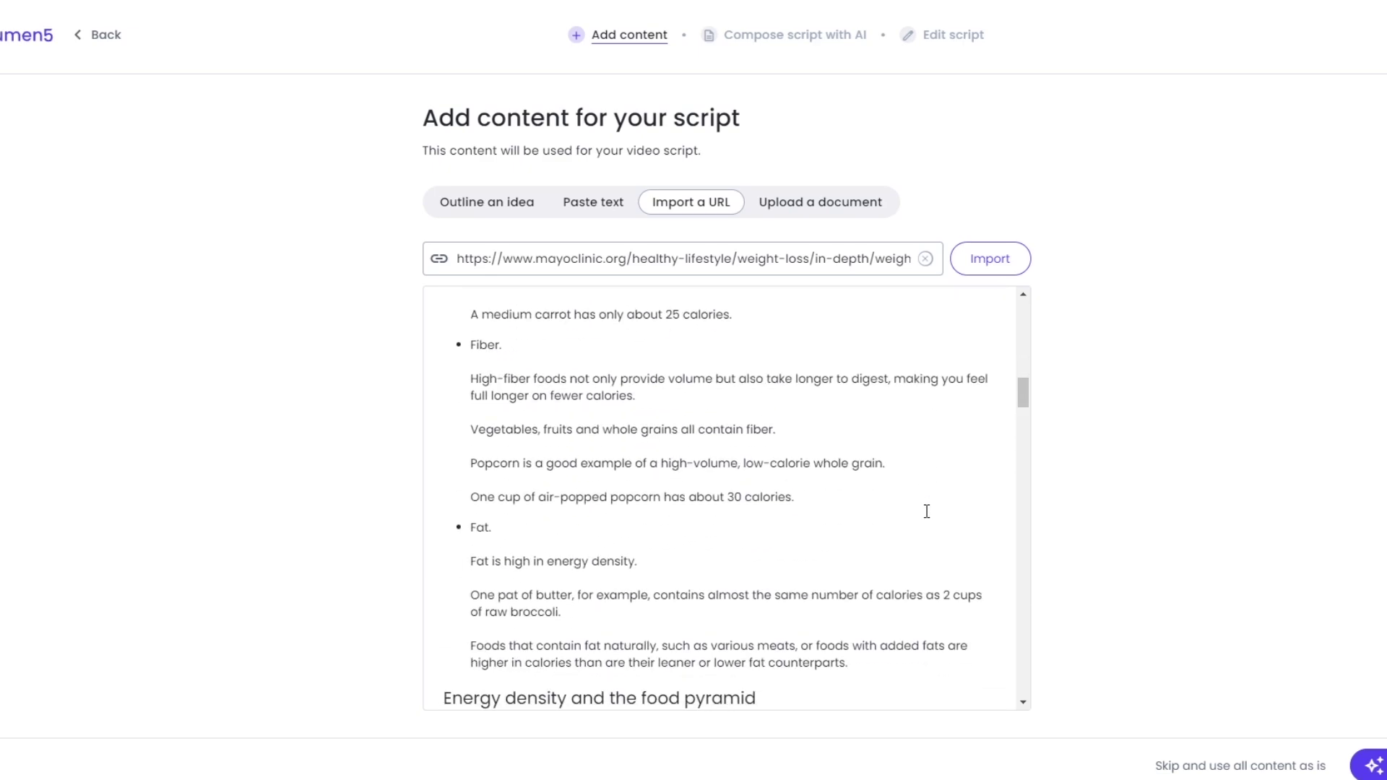
pyautogui.scroll(-1, 918, 500)
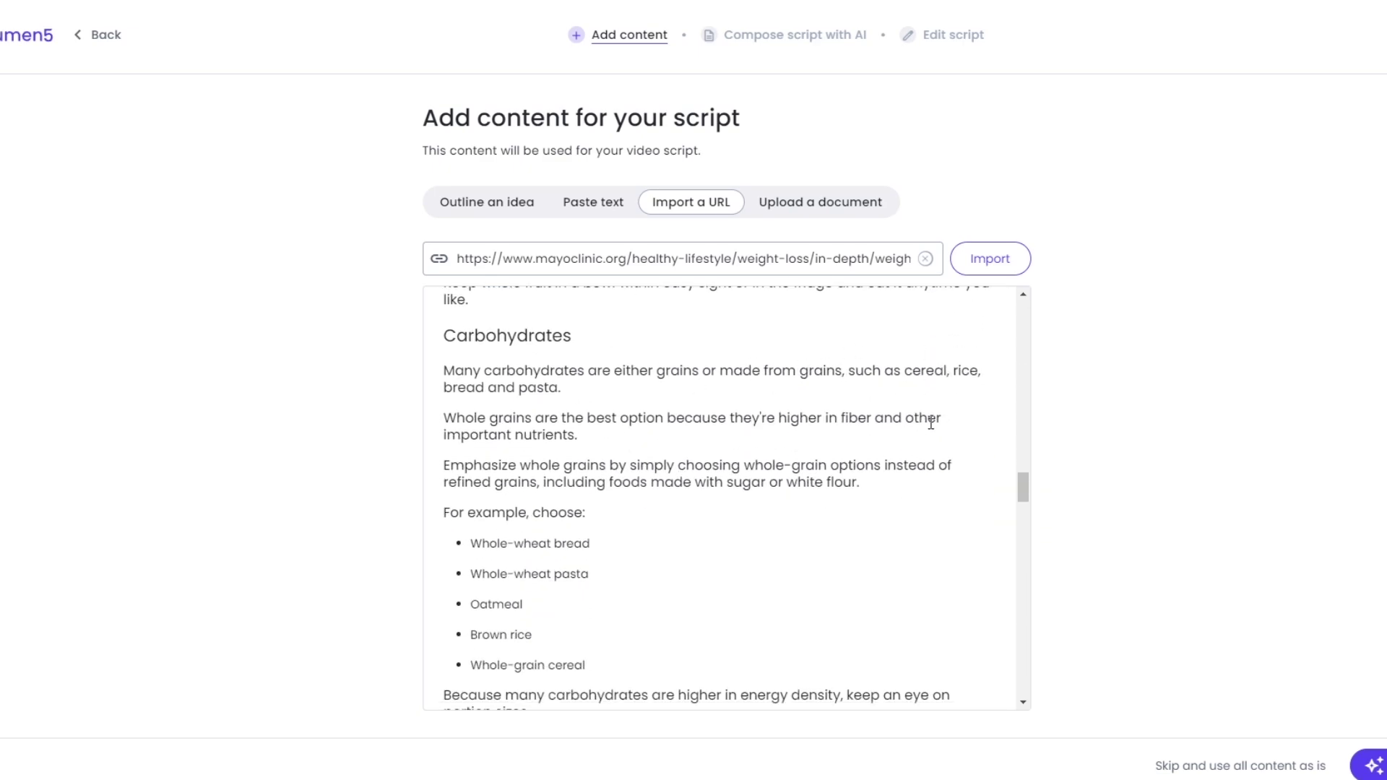
pyautogui.moveTo(1024, 486); pyautogui.dragTo(1065, 294)
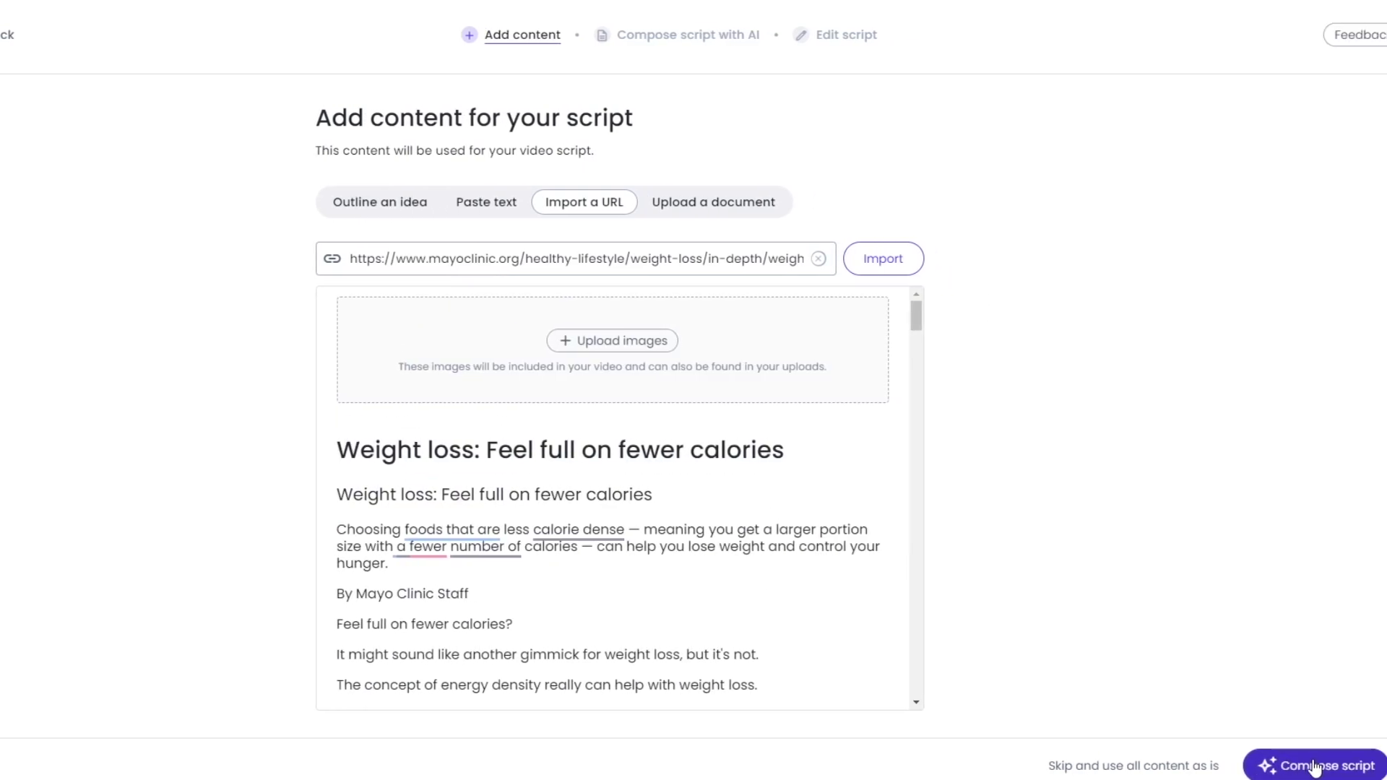
# Compose the script with AI from the imported article and review the script sections and target duration setting.
pyautogui.click(1317, 767)
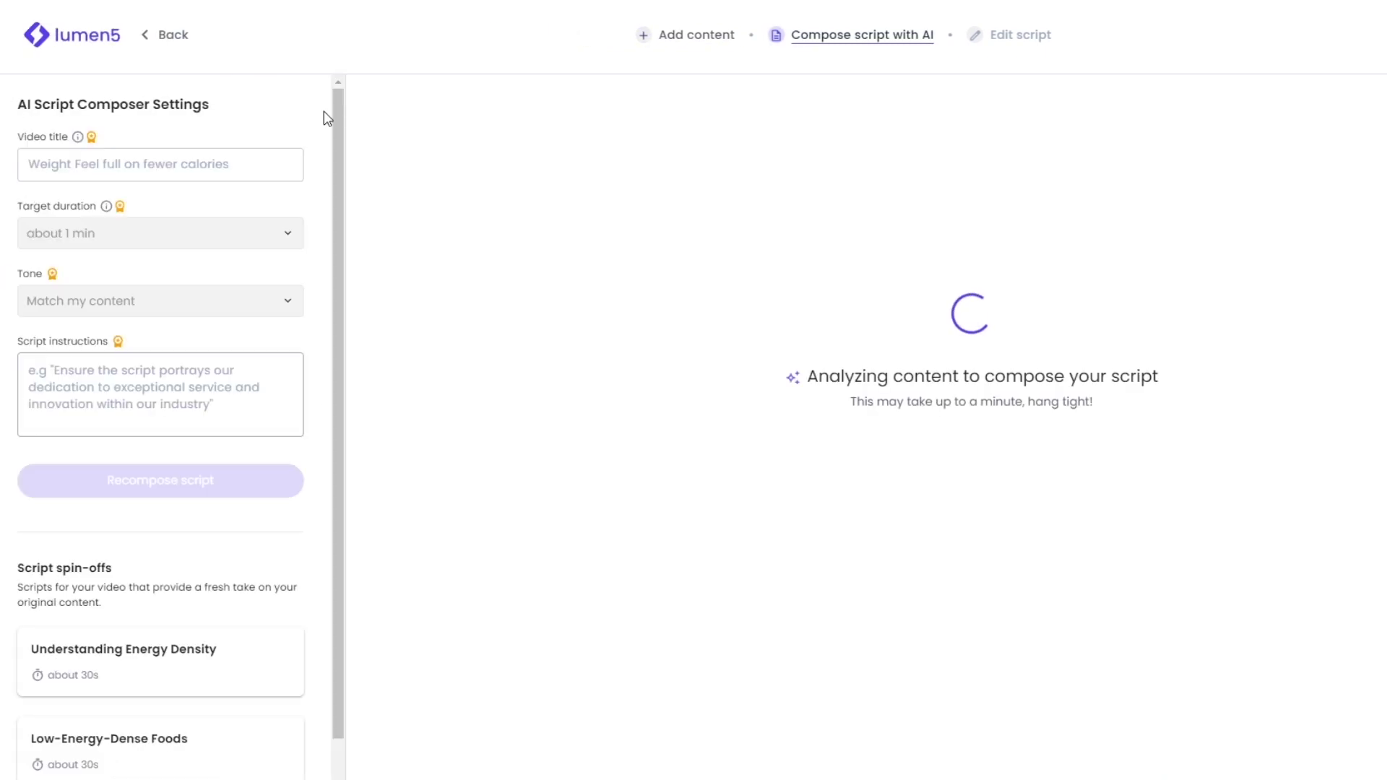
pyautogui.moveTo(712, 114); pyautogui.dragTo(953, 101)
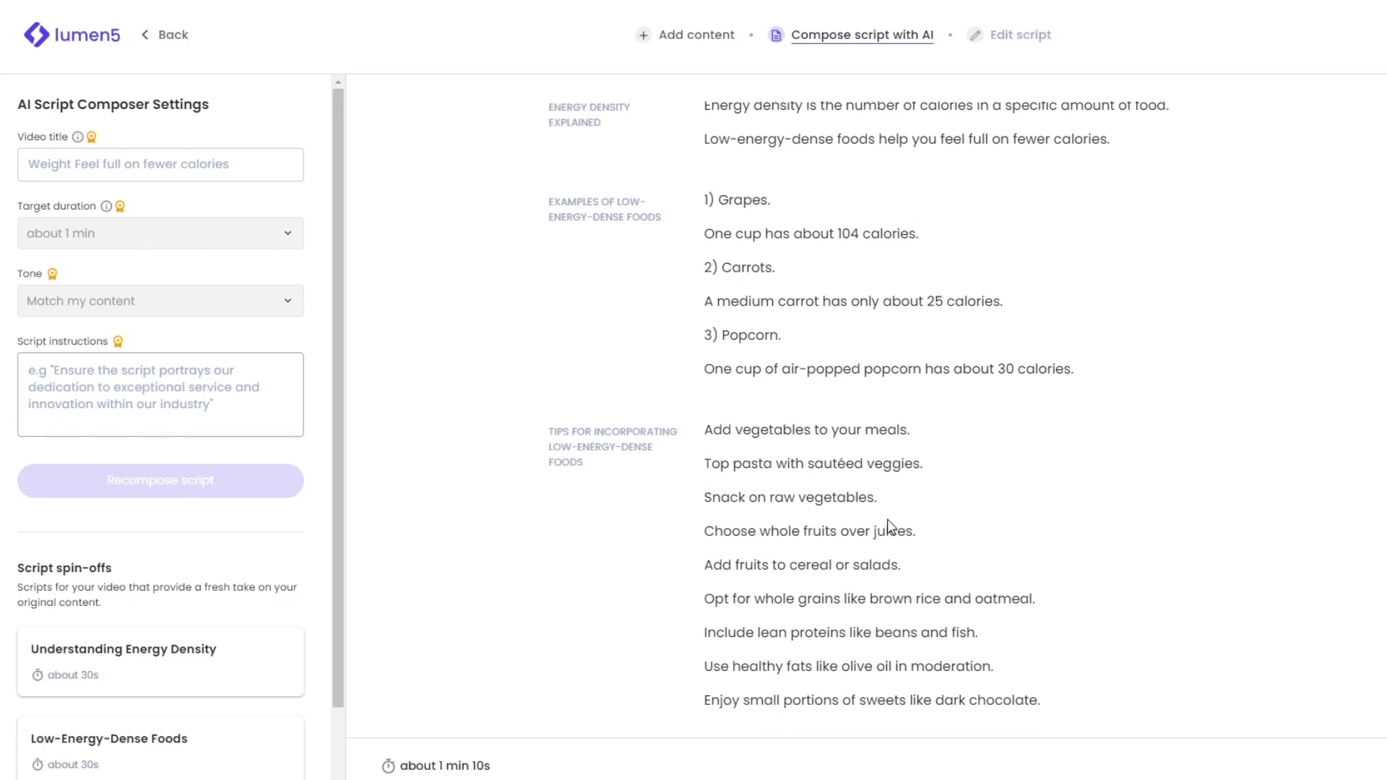
pyautogui.scroll(3, 887, 518)
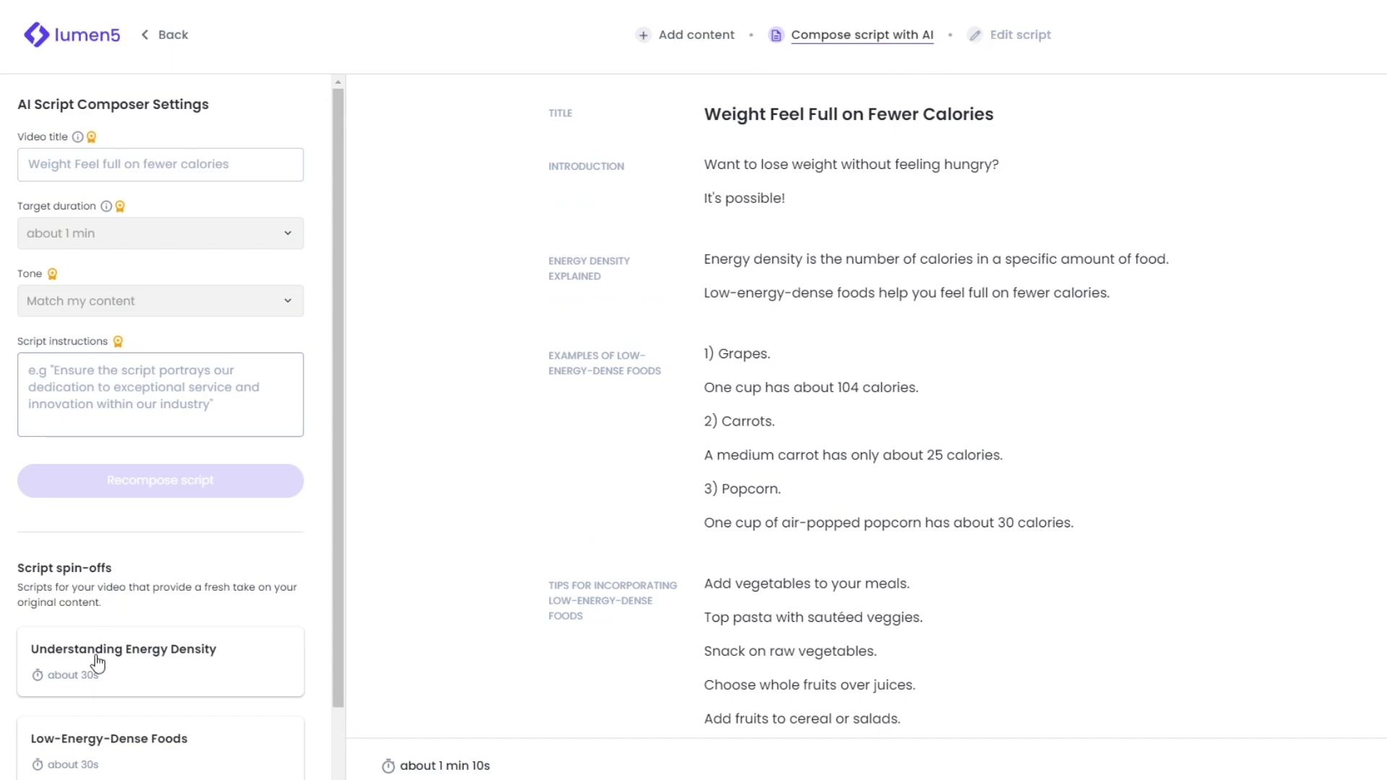
pyautogui.click(133, 236)
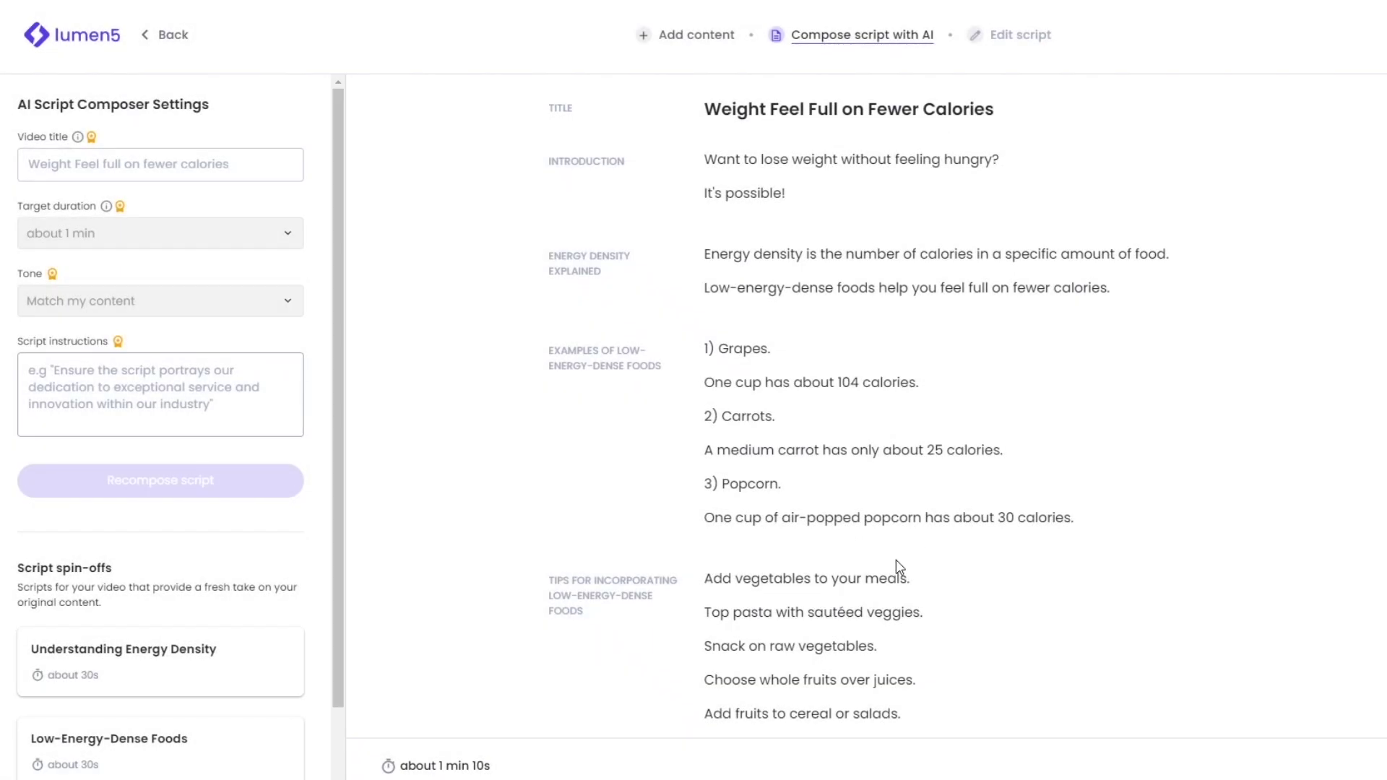
pyautogui.scroll(-2, 898, 566)
pyautogui.scroll(2, 1047, 523)
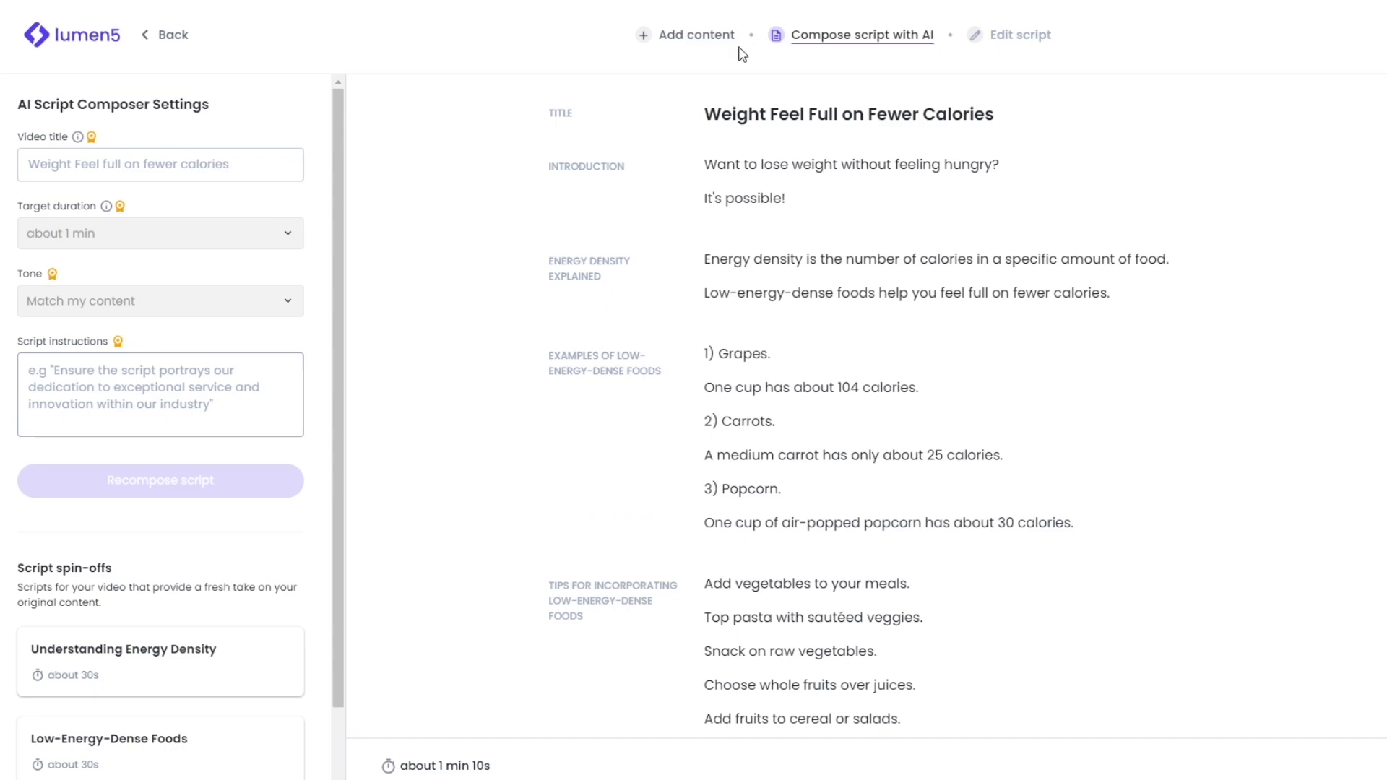
# Keep the composed script instead of going back to add content, and continue to the script editing stage.
pyautogui.click(695, 36)
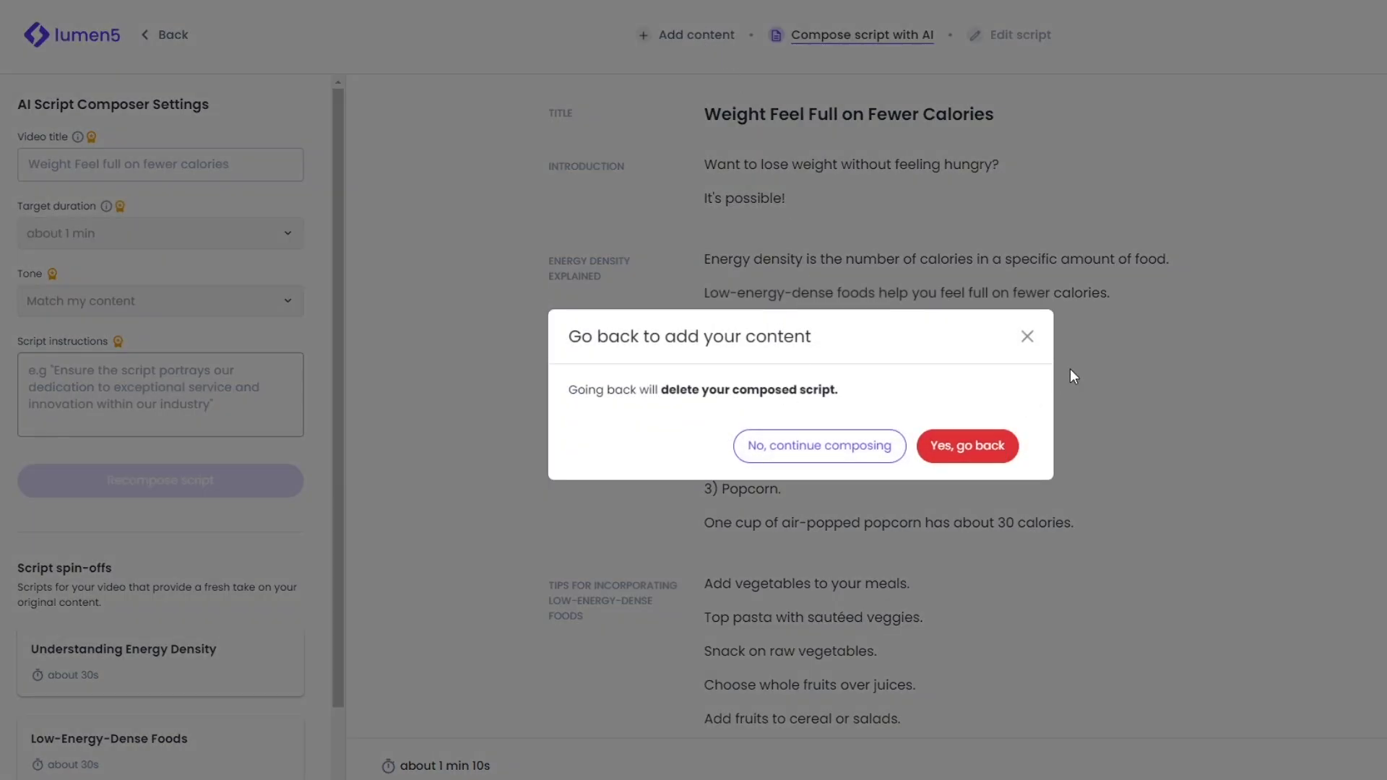
pyautogui.click(1028, 337)
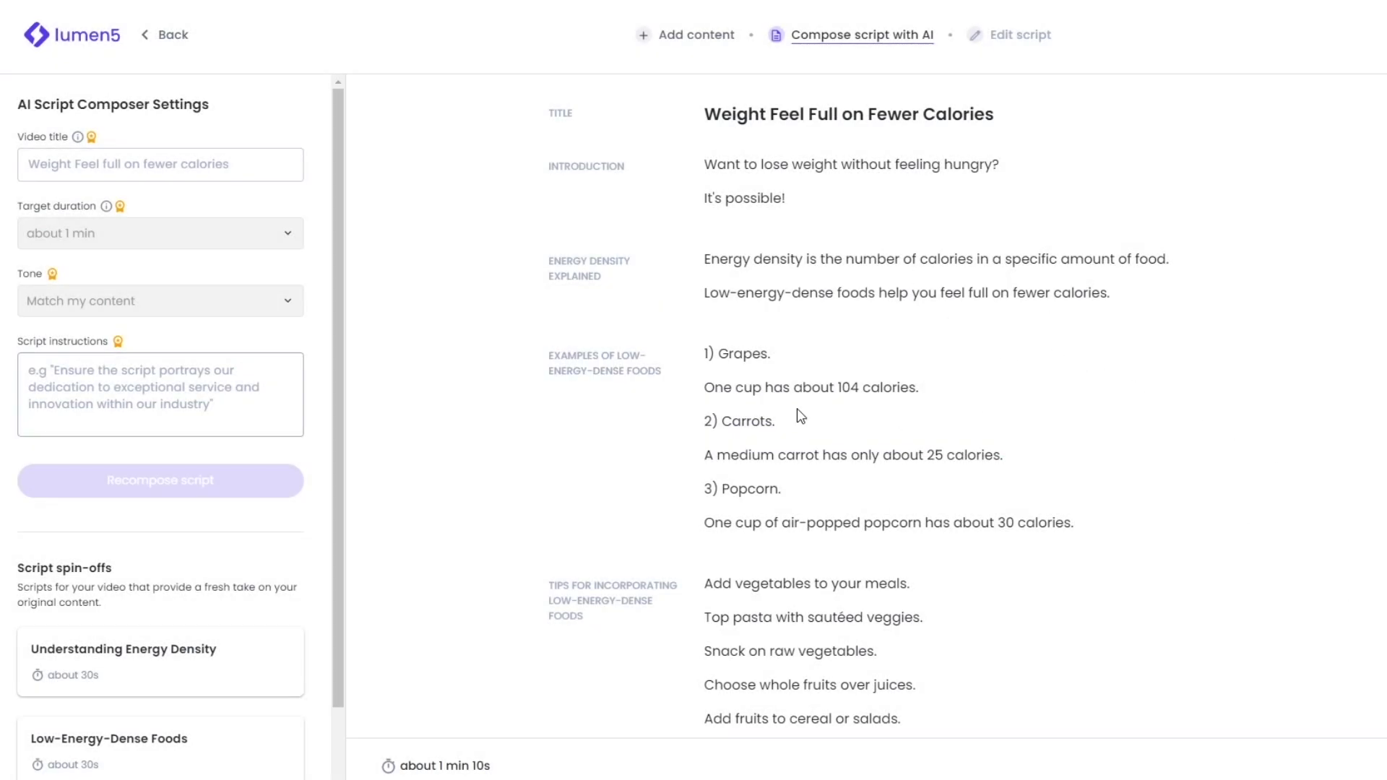
pyautogui.scroll(-2, 801, 416)
pyautogui.click(1322, 763)
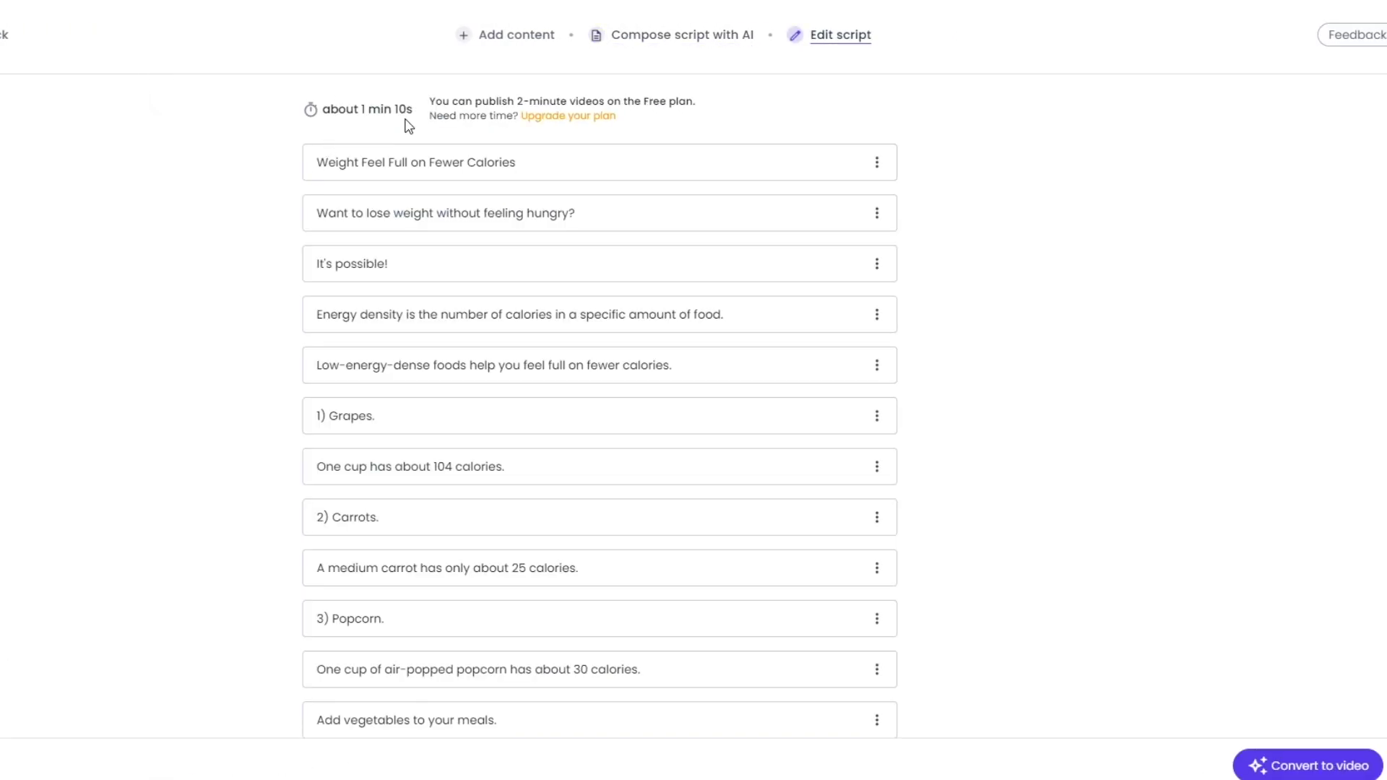
# Check the Free plan's video length note and the script lines, and convert the script to video.
pyautogui.moveTo(435, 101); pyautogui.dragTo(799, 96)
pyautogui.click(562, 96)
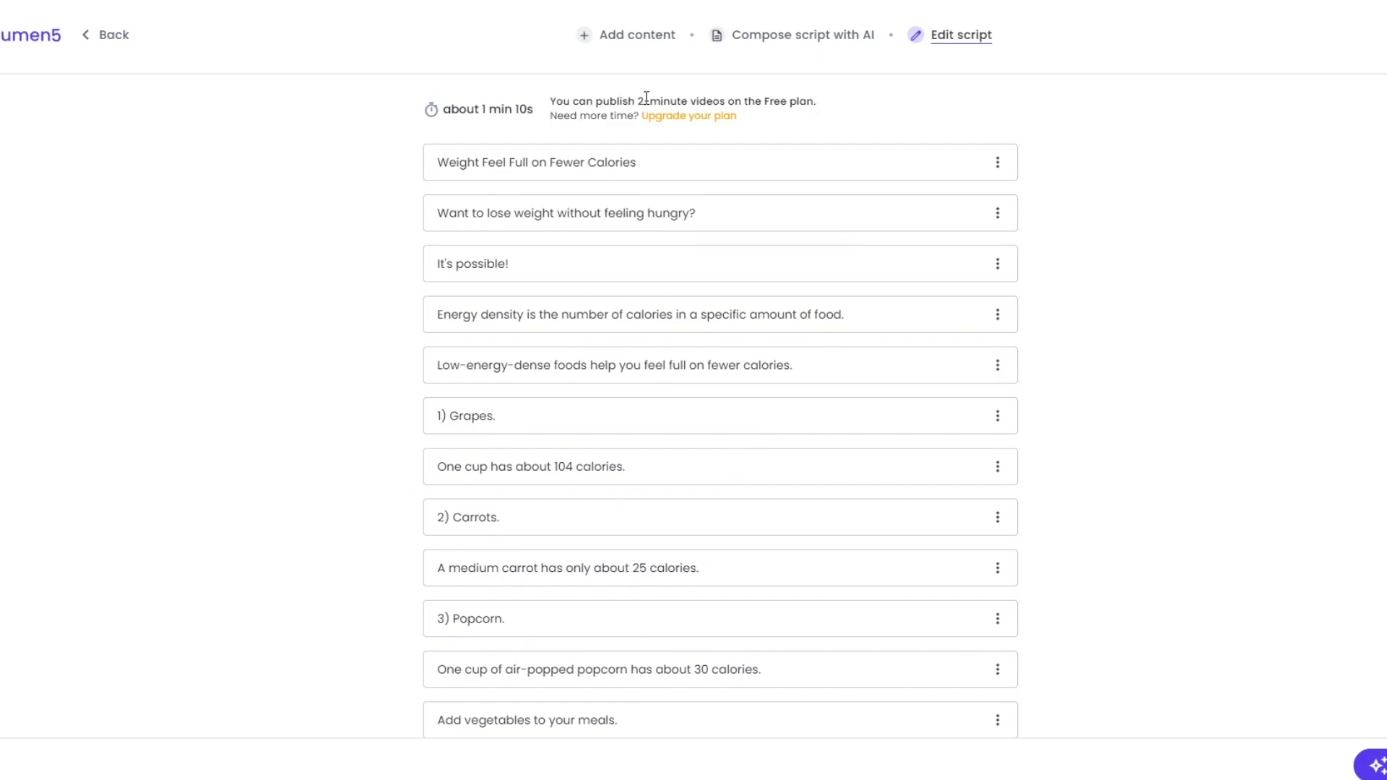
pyautogui.scroll(-5, 1037, 578)
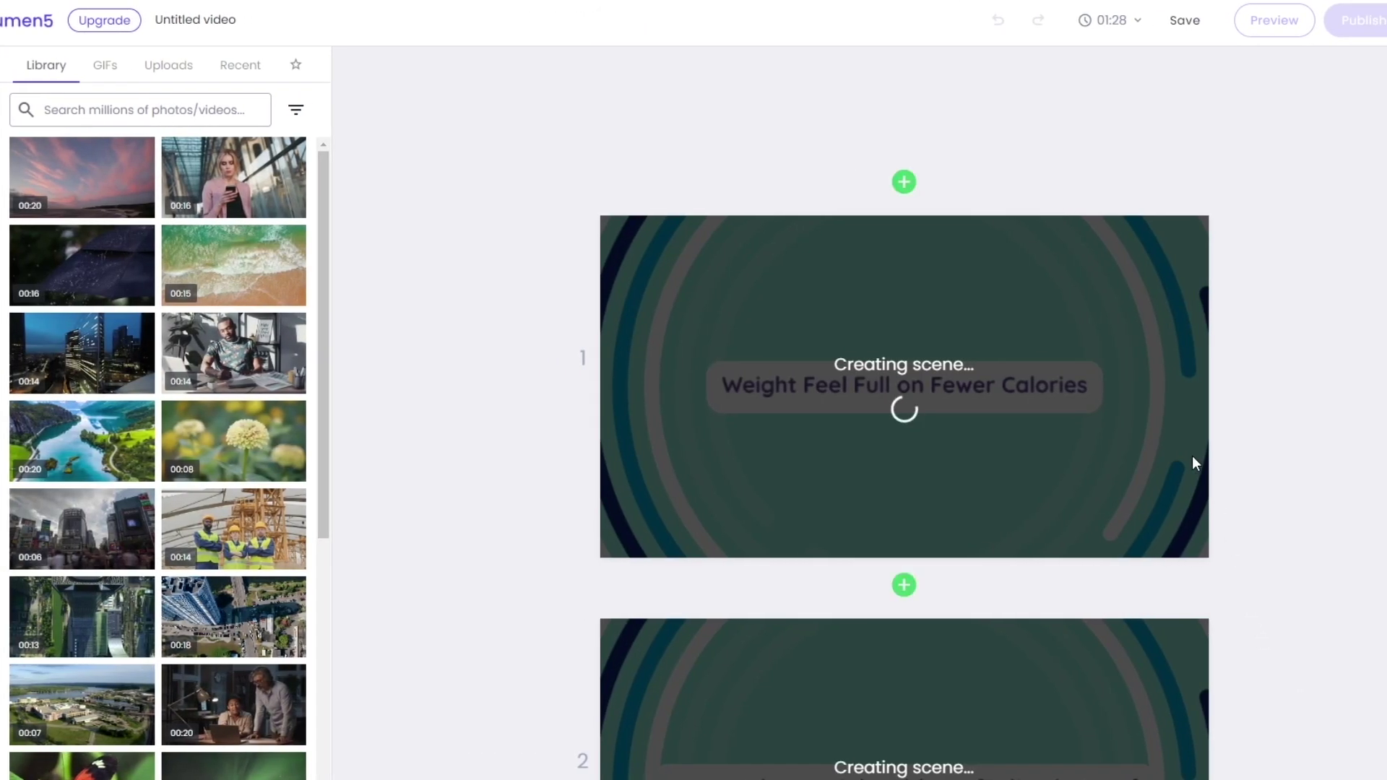
# Look over the first scenes as they are generated and preview the title scene.
pyautogui.scroll(-3, 1192, 454)
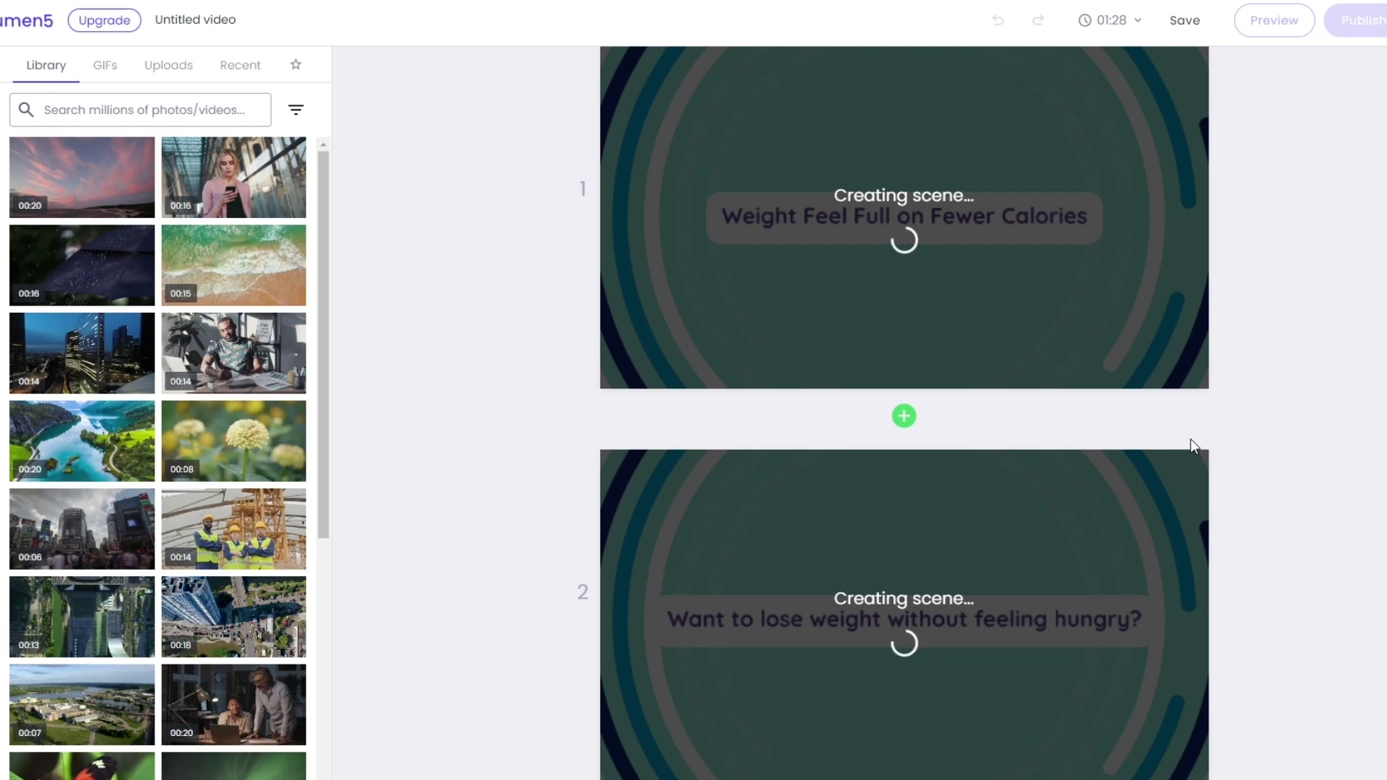
pyautogui.scroll(3, 1181, 430)
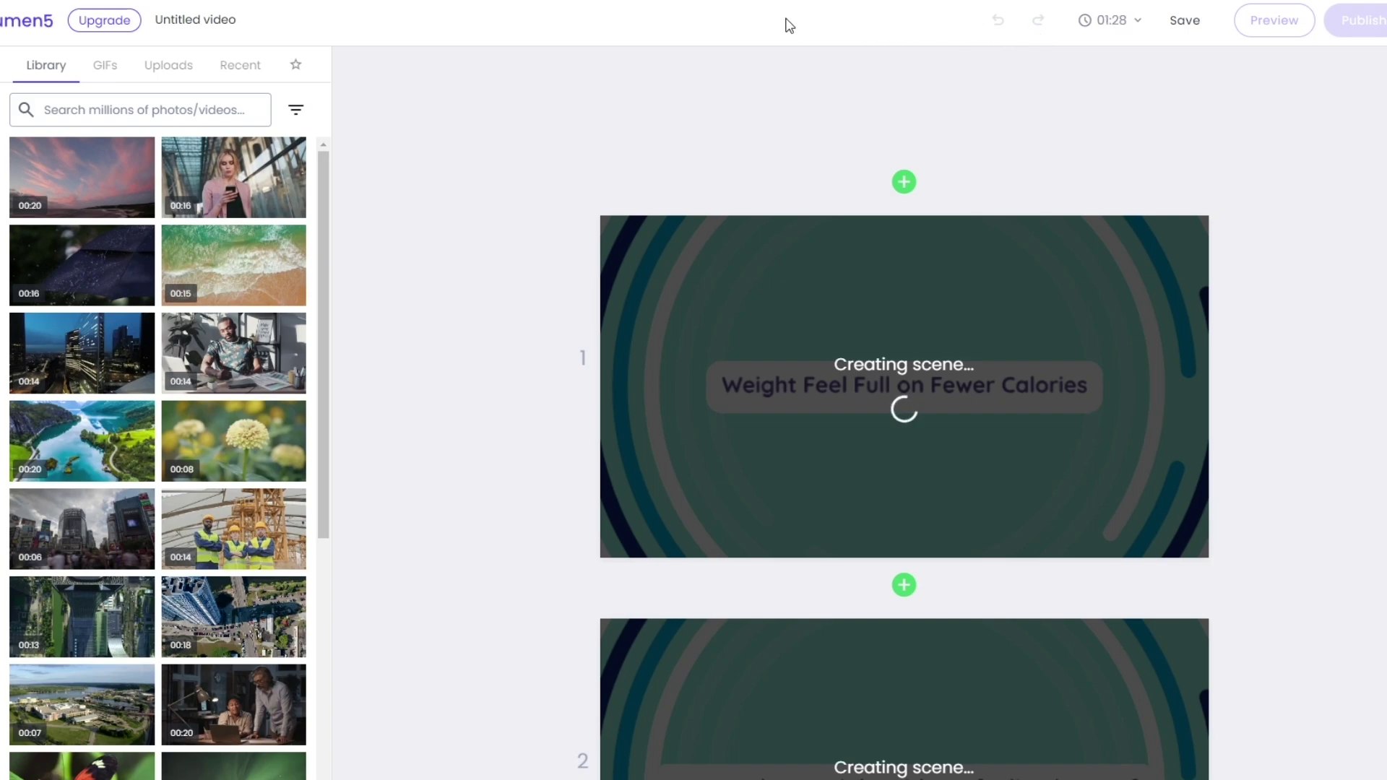
pyautogui.scroll(-8, 468, 406)
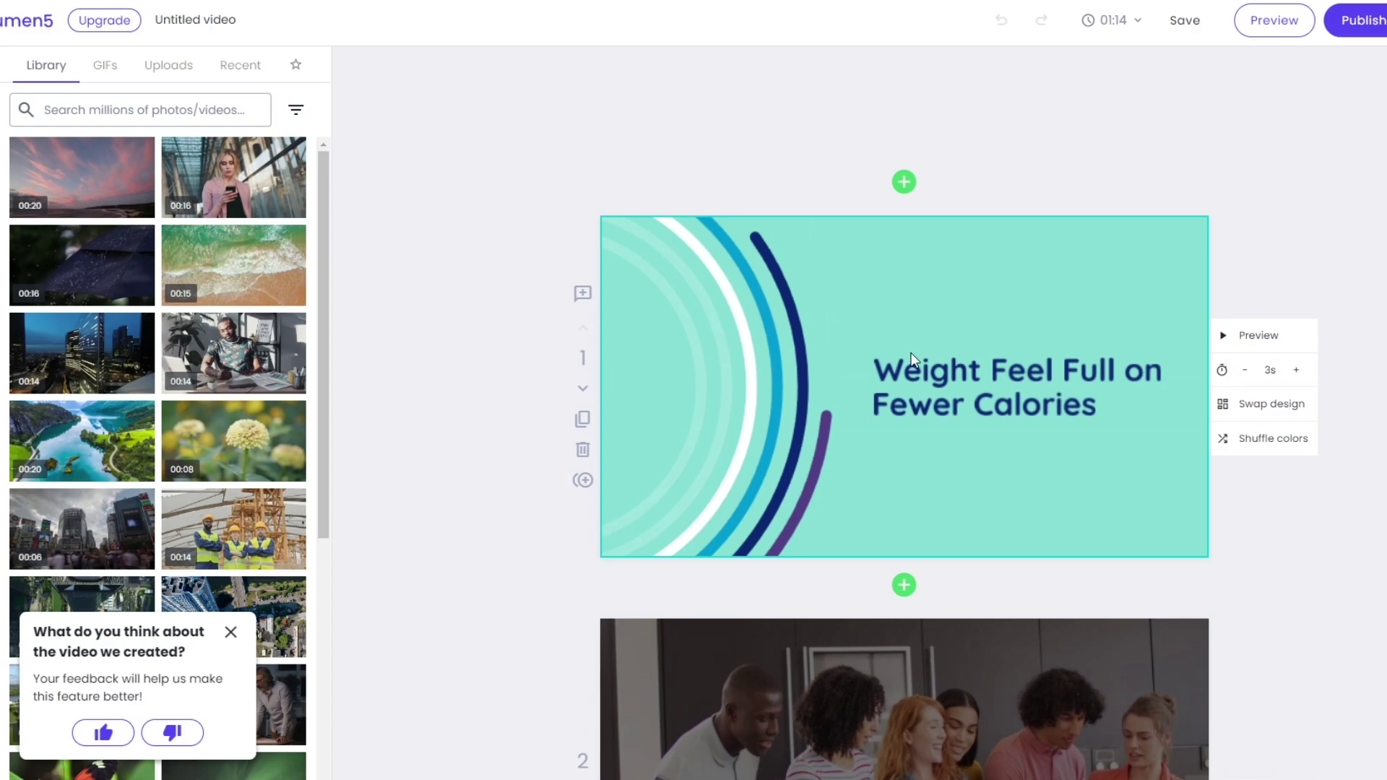
pyautogui.click(1250, 345)
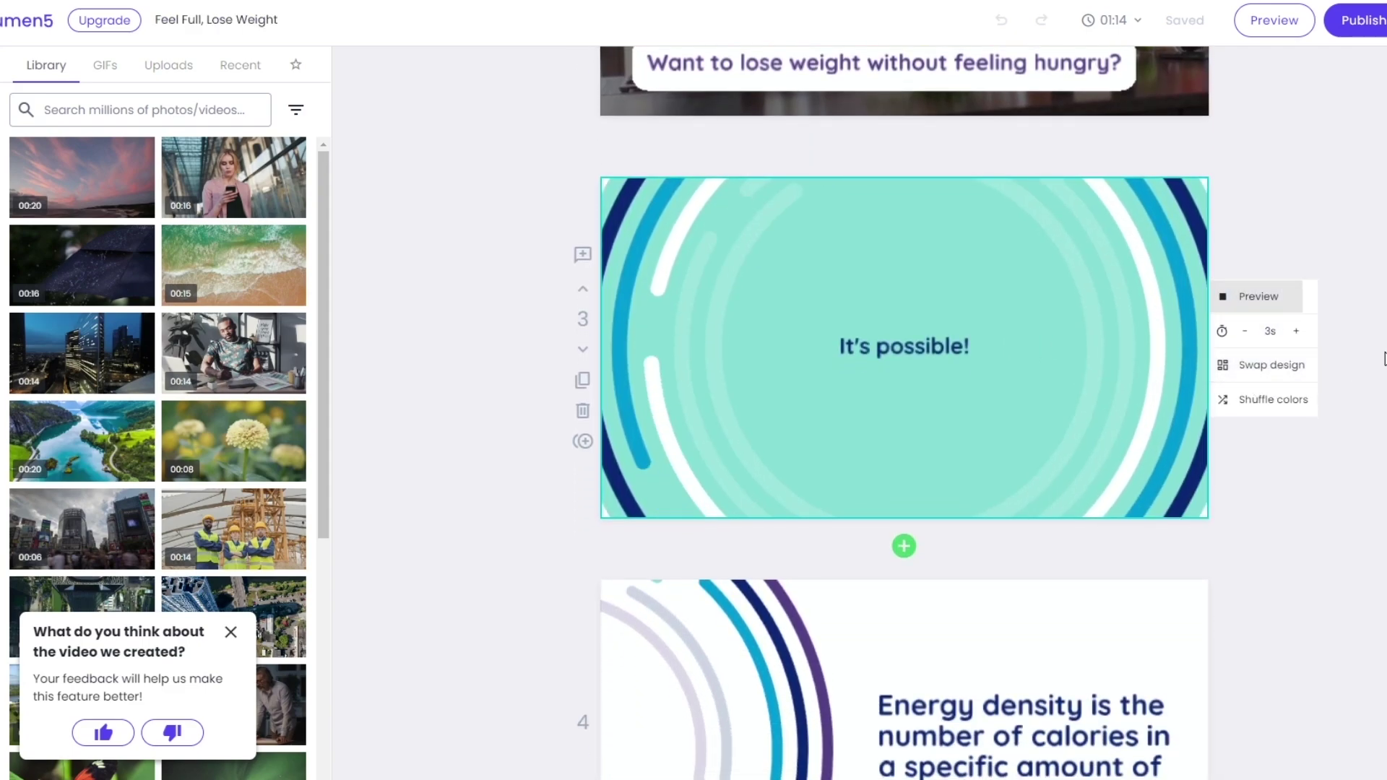
# Swap the design of scene 3, "It's possible!", for the teal Dynamic Text layout with curved lines and two text blocks.
pyautogui.click(1272, 365)
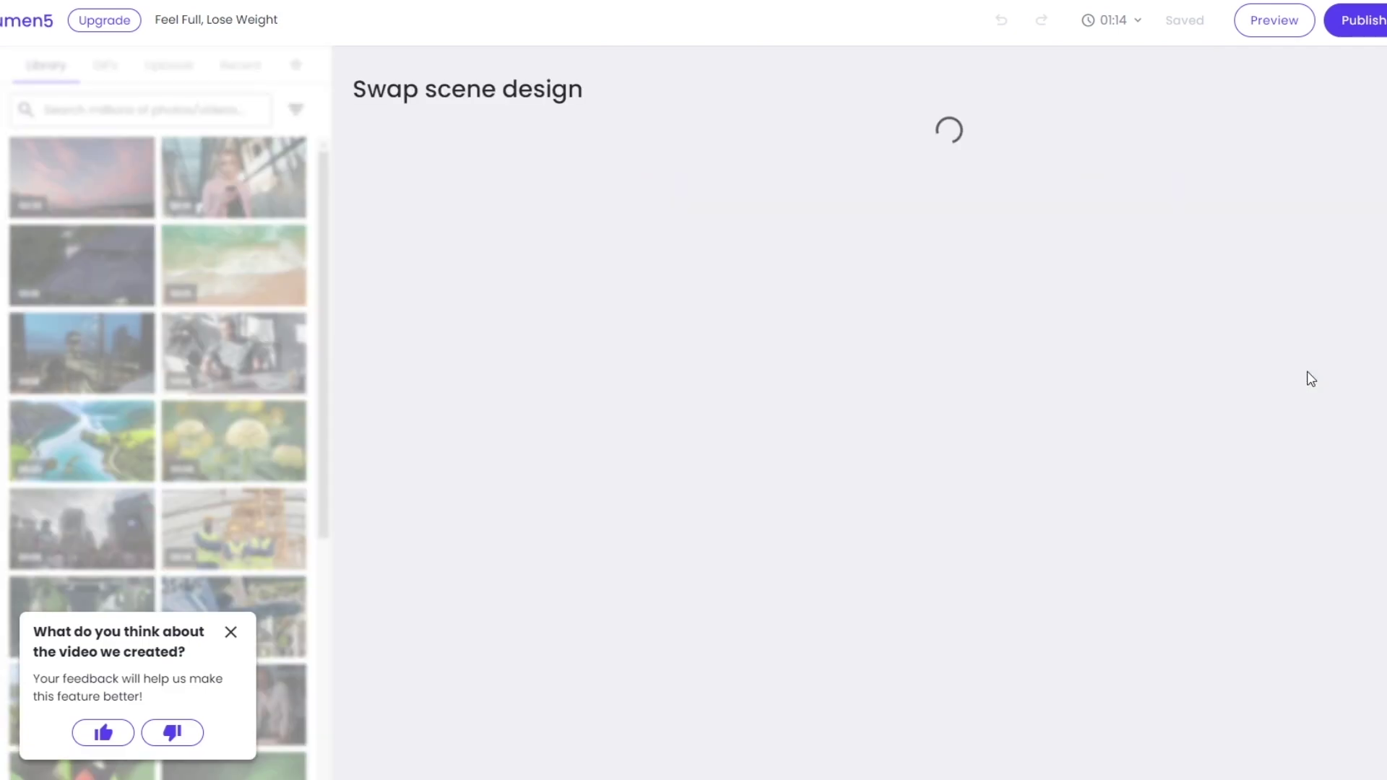
pyautogui.scroll(-5, 855, 434)
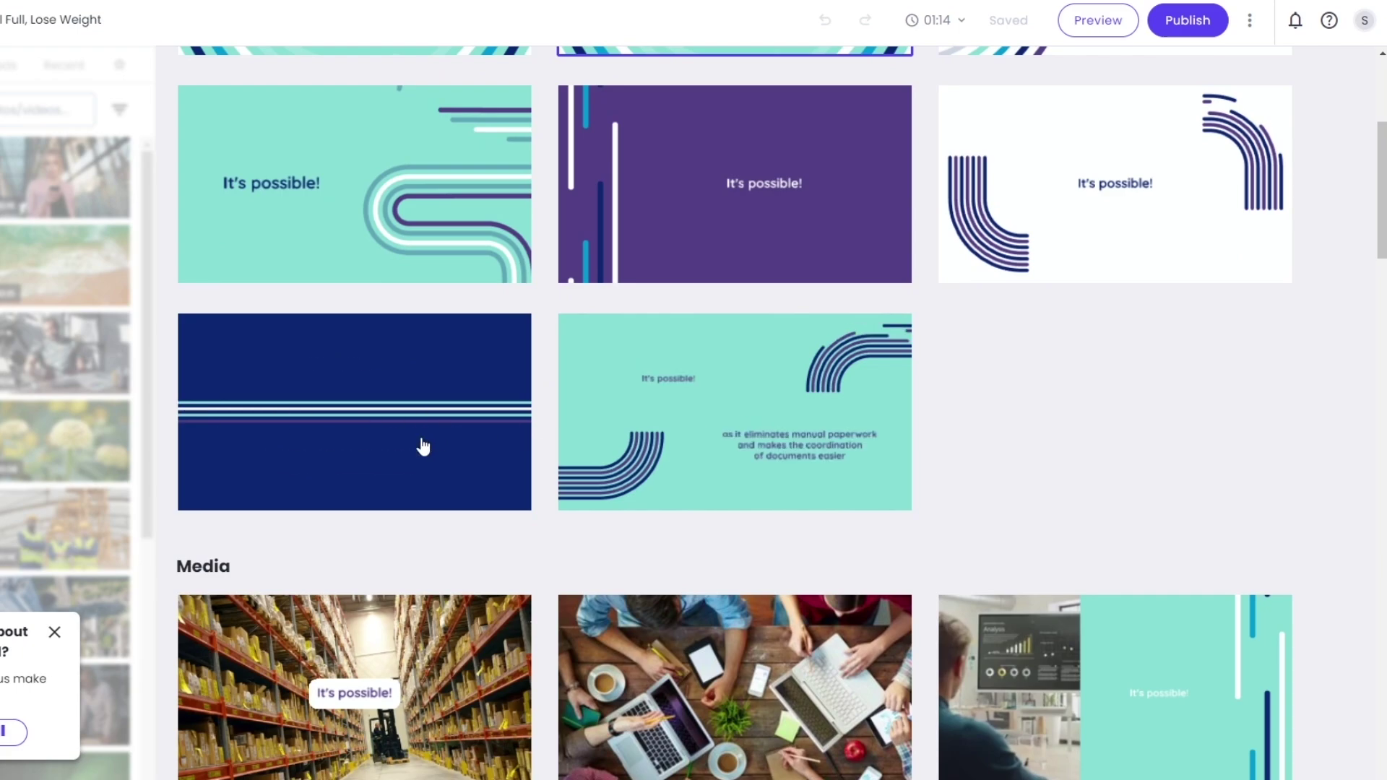
pyautogui.scroll(-4, 424, 448)
pyautogui.scroll(8, 520, 465)
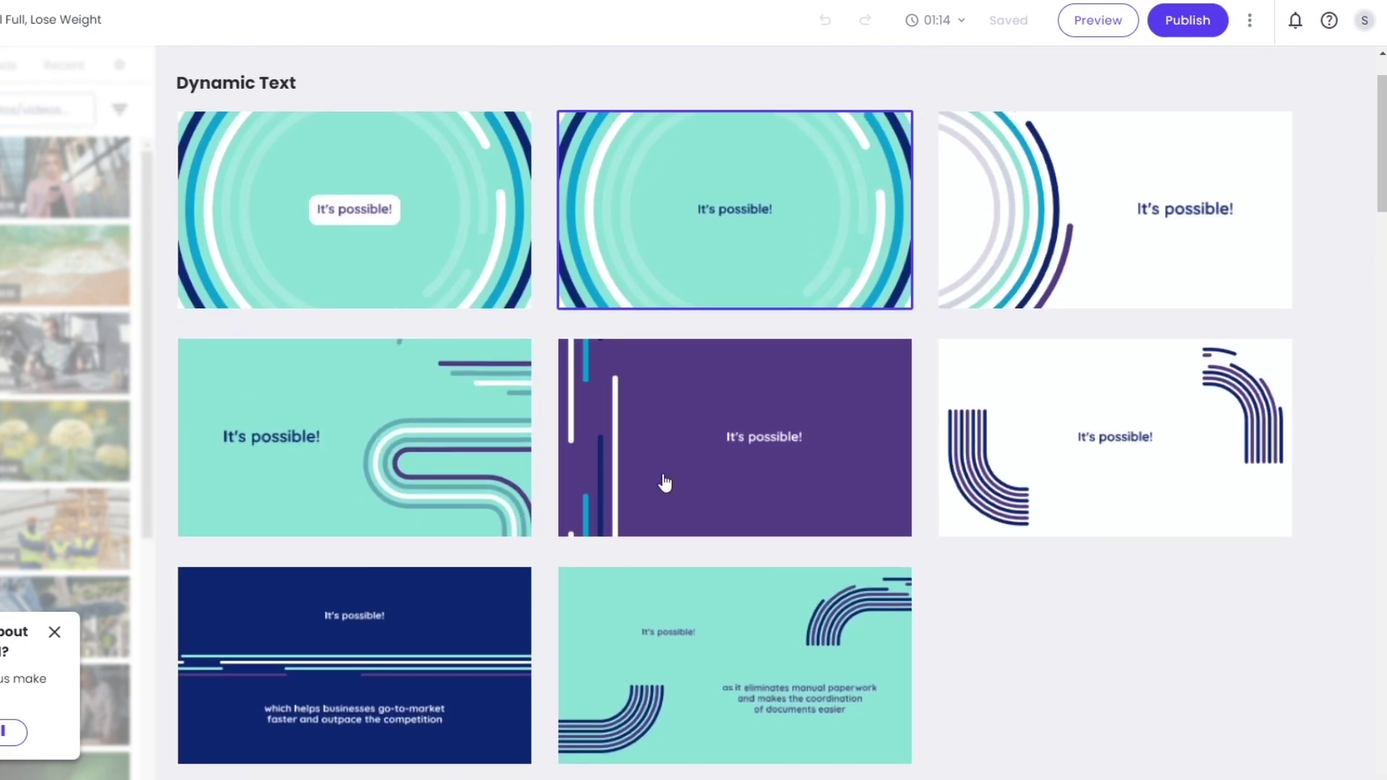
pyautogui.scroll(-3, 693, 457)
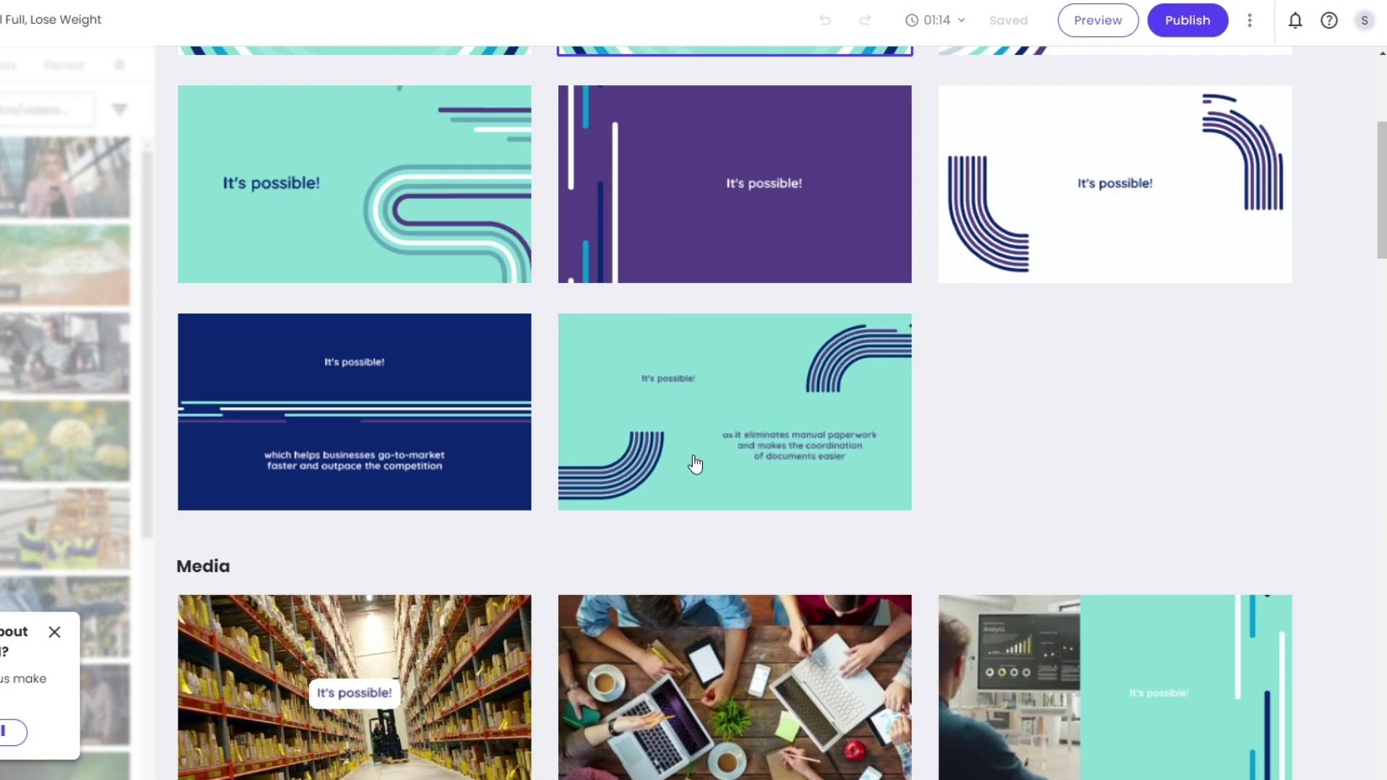
pyautogui.click(761, 430)
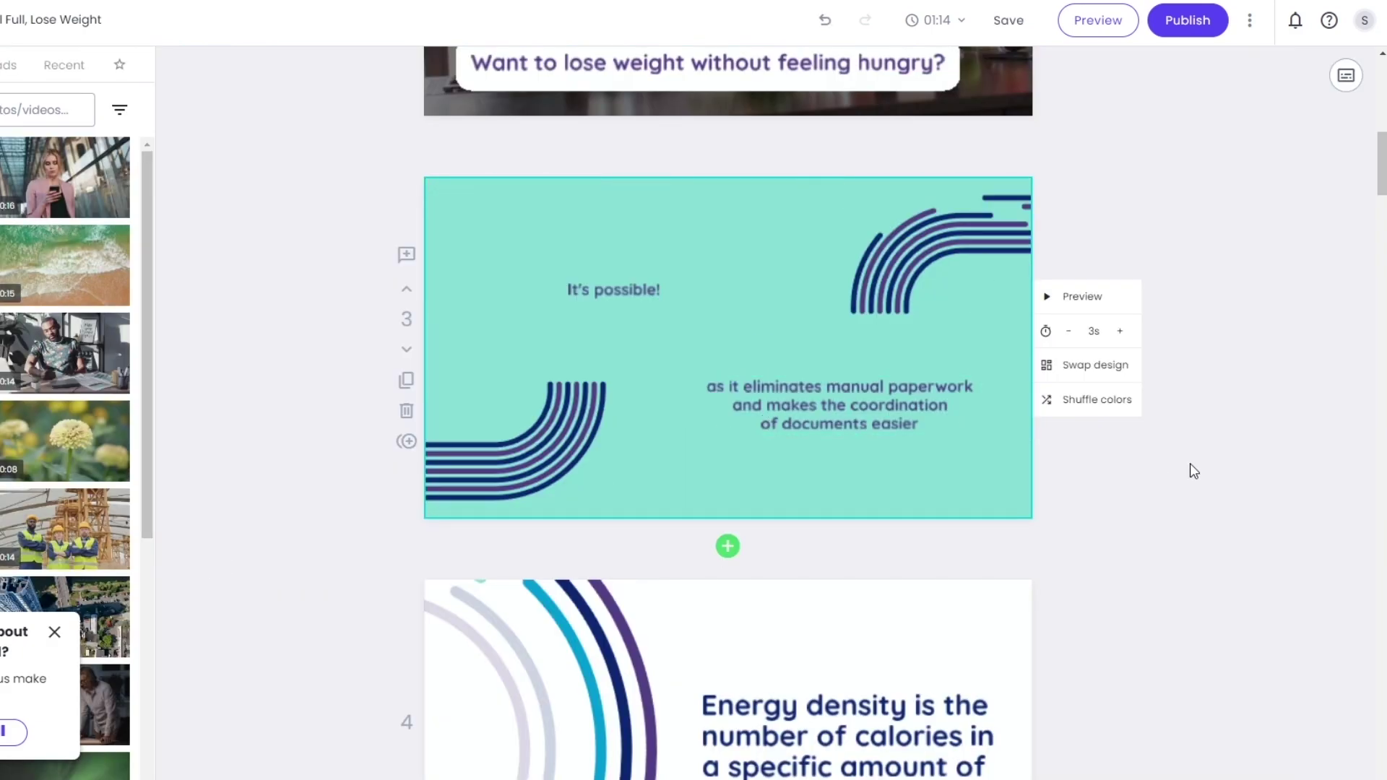
# Examine the text, layout and media of the generated scenes throughout the video, returning to the title scene.
pyautogui.scroll(-10, 1189, 467)
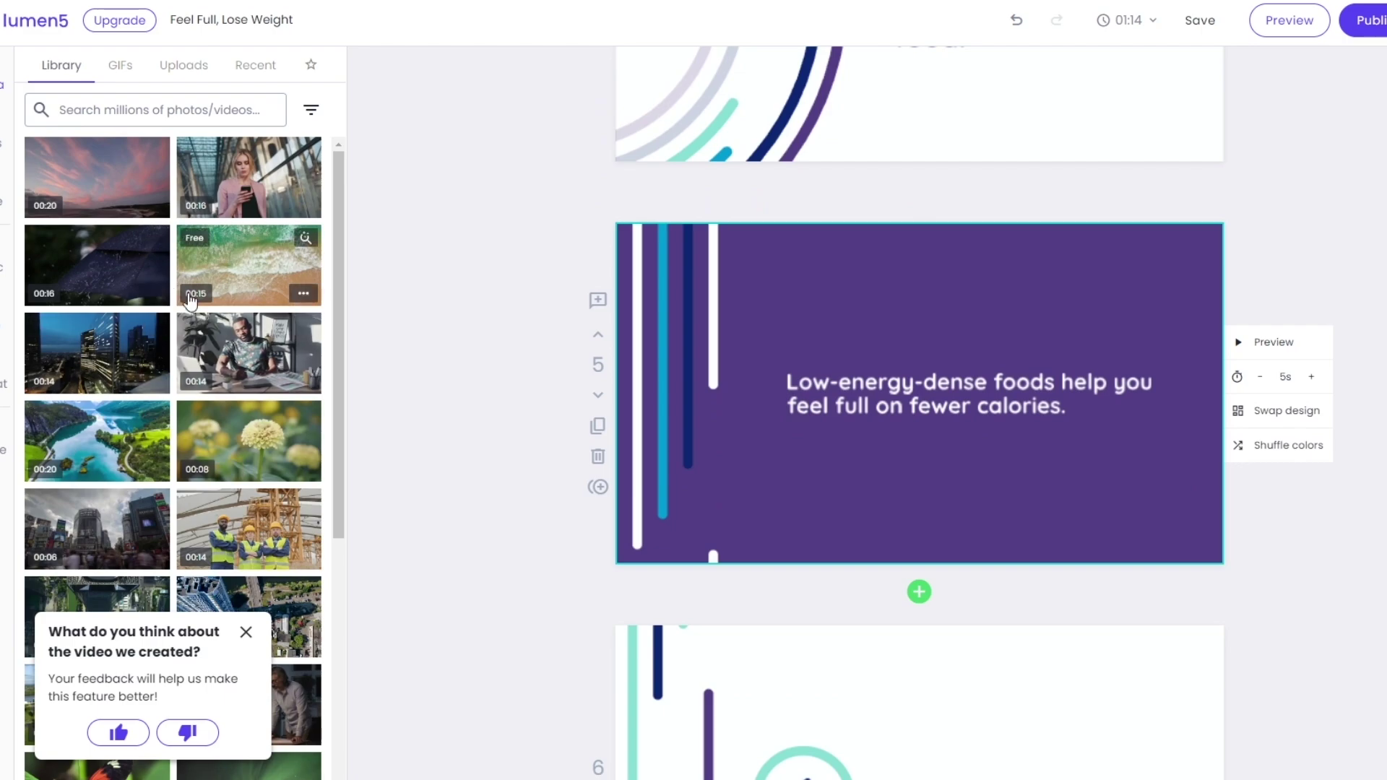
pyautogui.scroll(-10, 1300, 479)
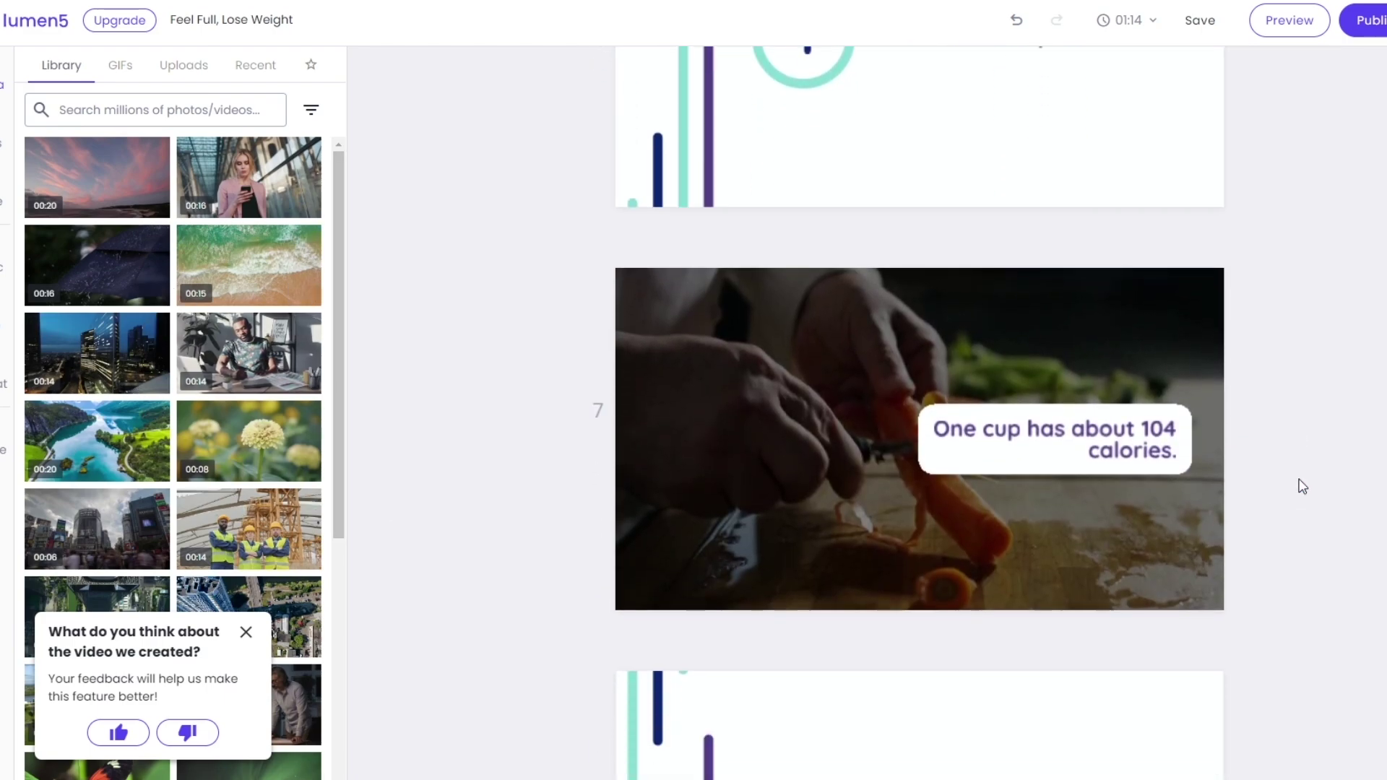
pyautogui.scroll(5, 1300, 479)
pyautogui.scroll(-5, 1301, 479)
pyautogui.scroll(-20, 919, 412)
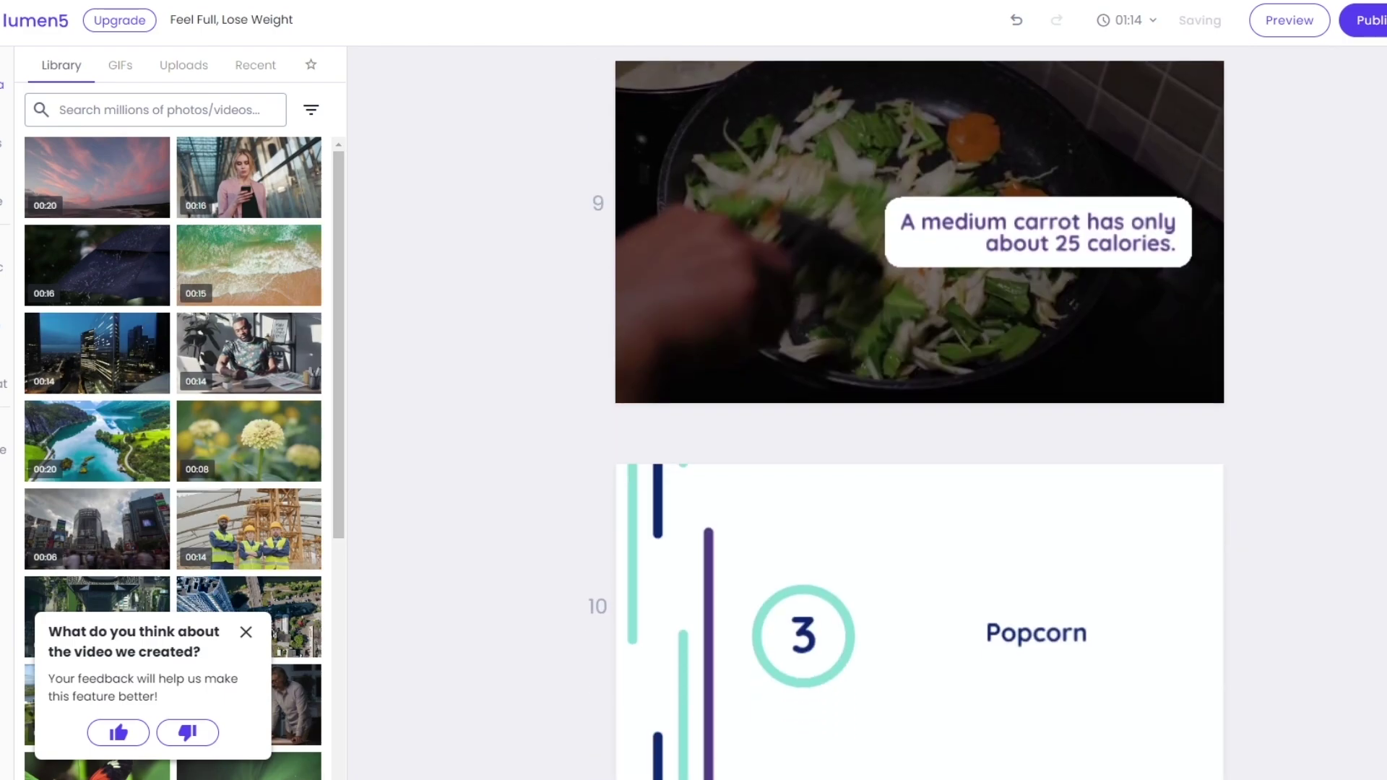
pyautogui.scroll(-20, 919, 412)
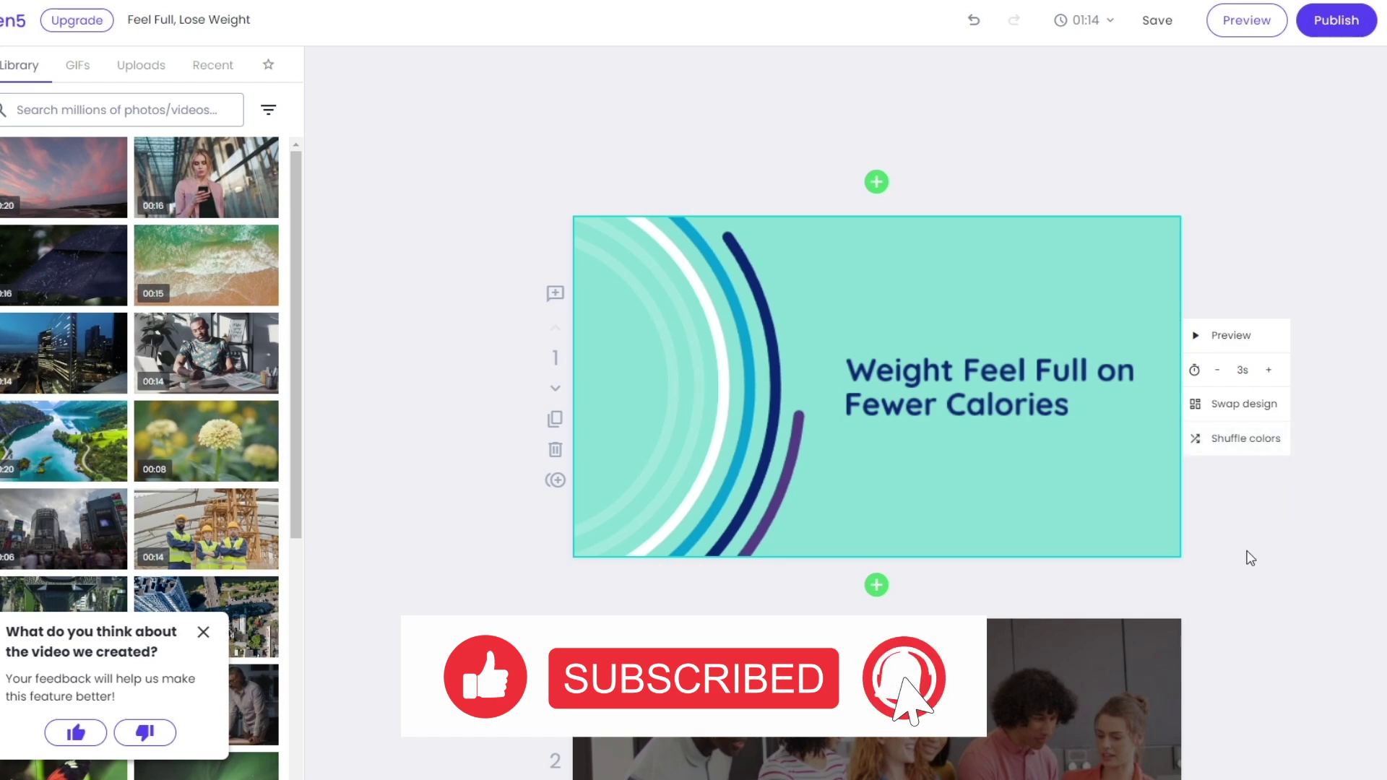
pyautogui.scroll(-10, 1247, 556)
pyautogui.scroll(5, 1184, 516)
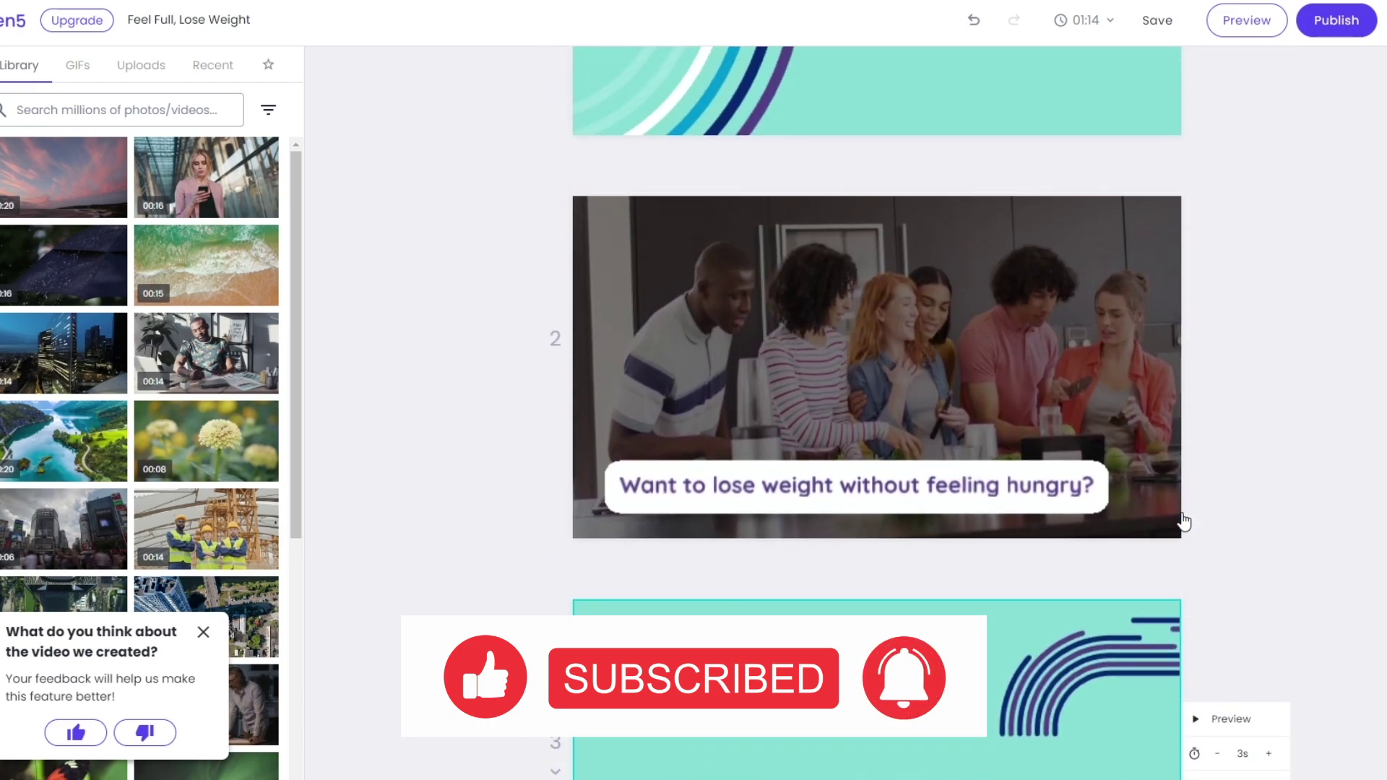
pyautogui.scroll(-20, 997, 653)
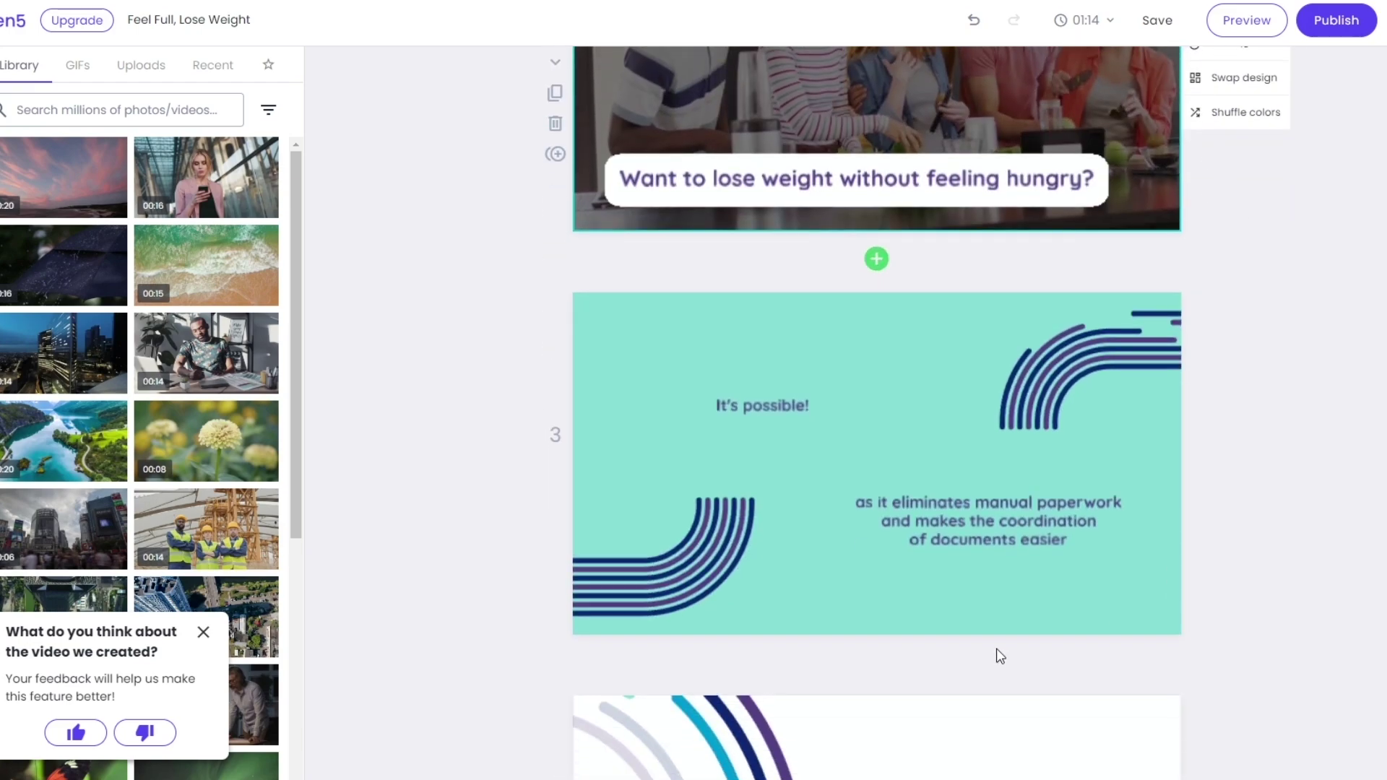
pyautogui.scroll(-20, 912, 533)
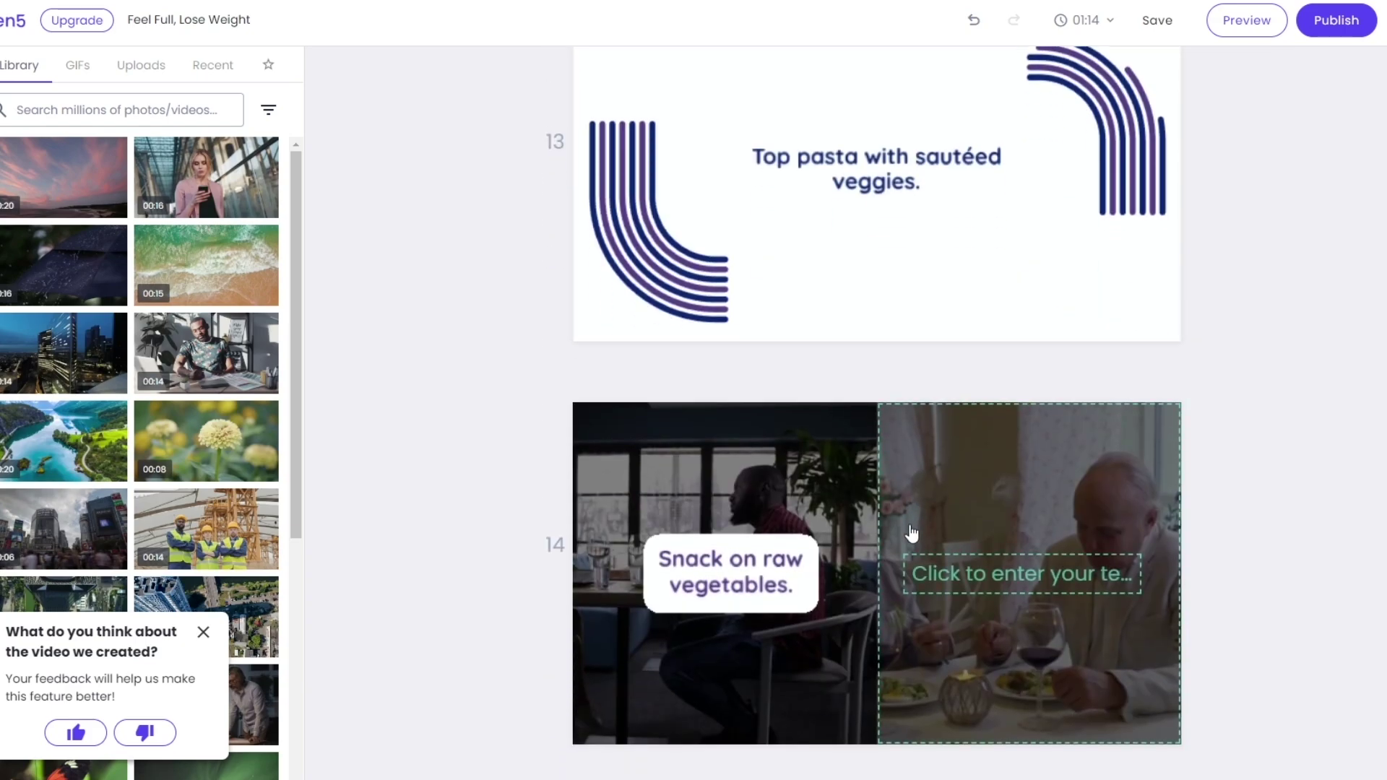
pyautogui.scroll(20, 1314, 578)
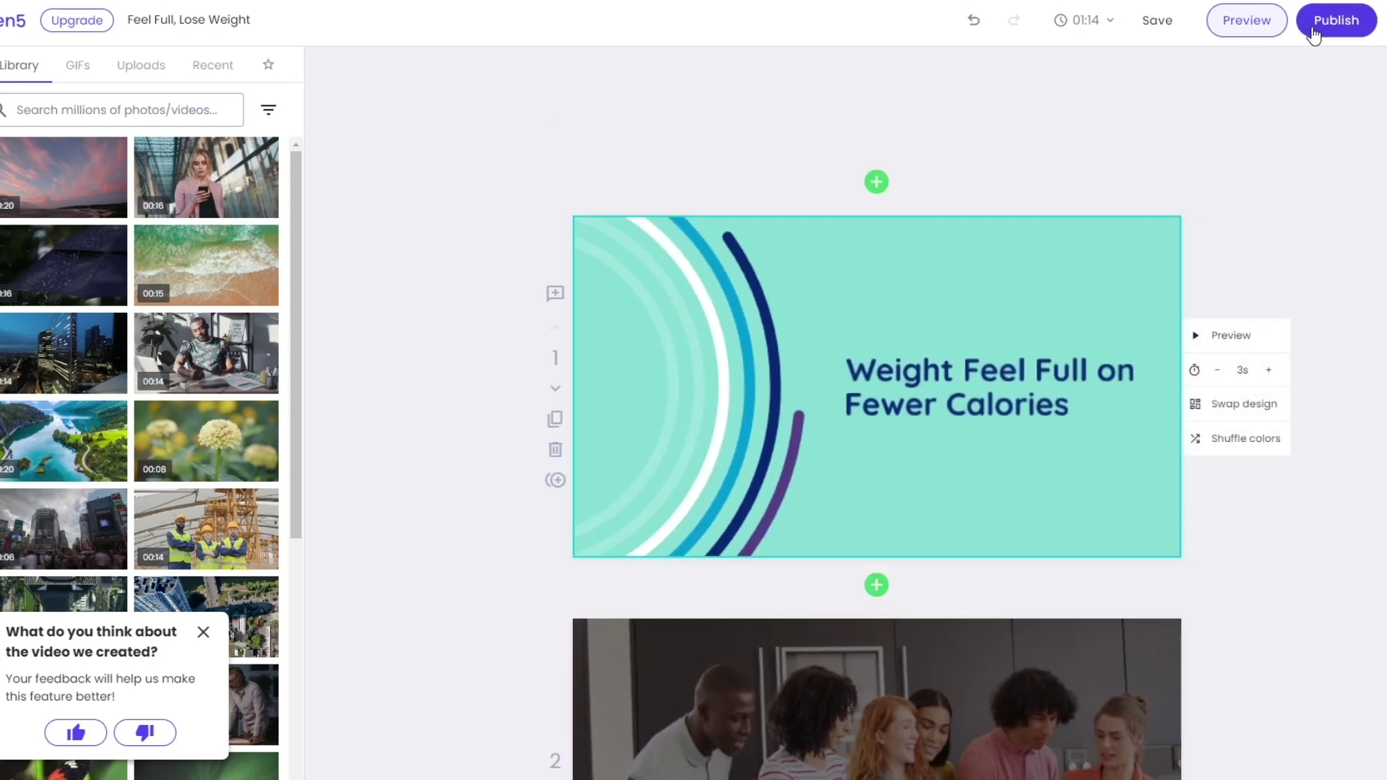
# Play the preview of the whole video and open the voiceover options.
pyautogui.click(1254, 27)
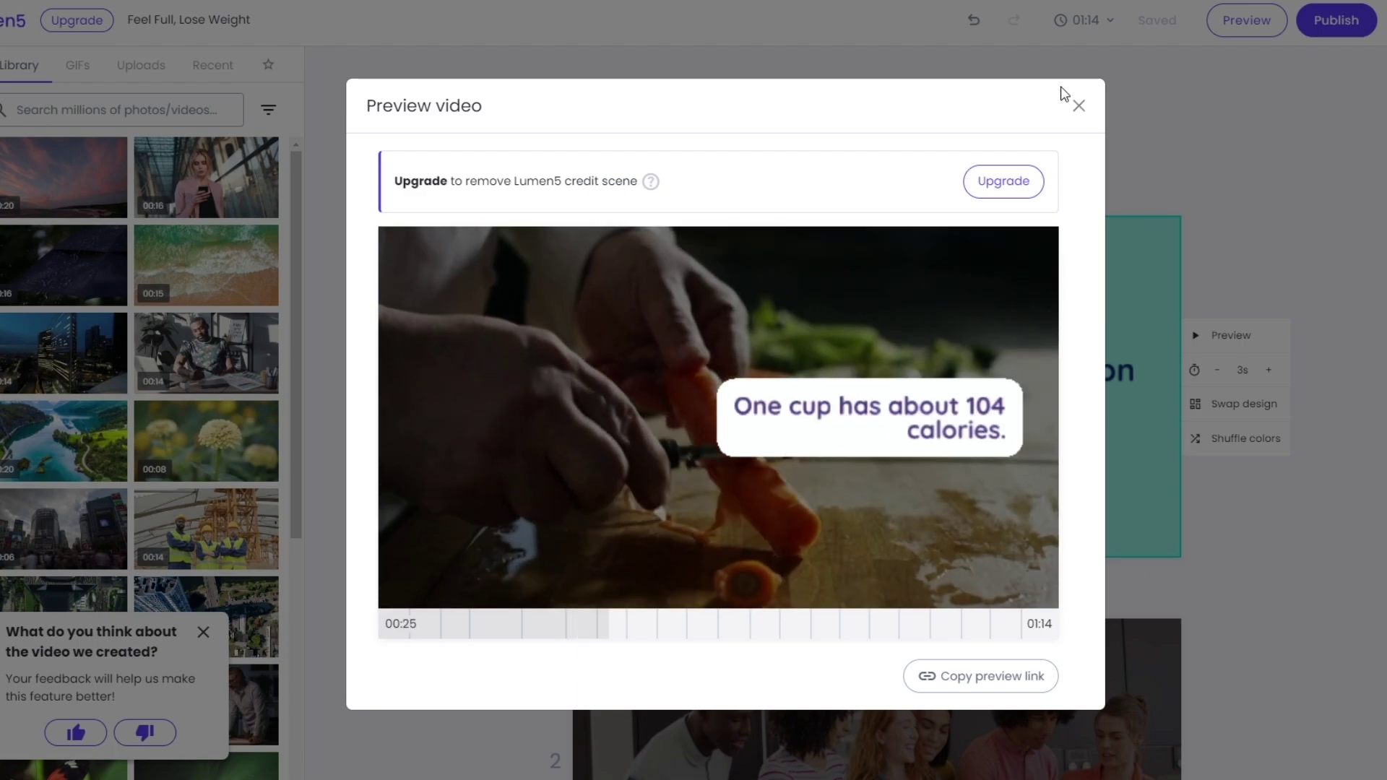
pyautogui.click(1076, 107)
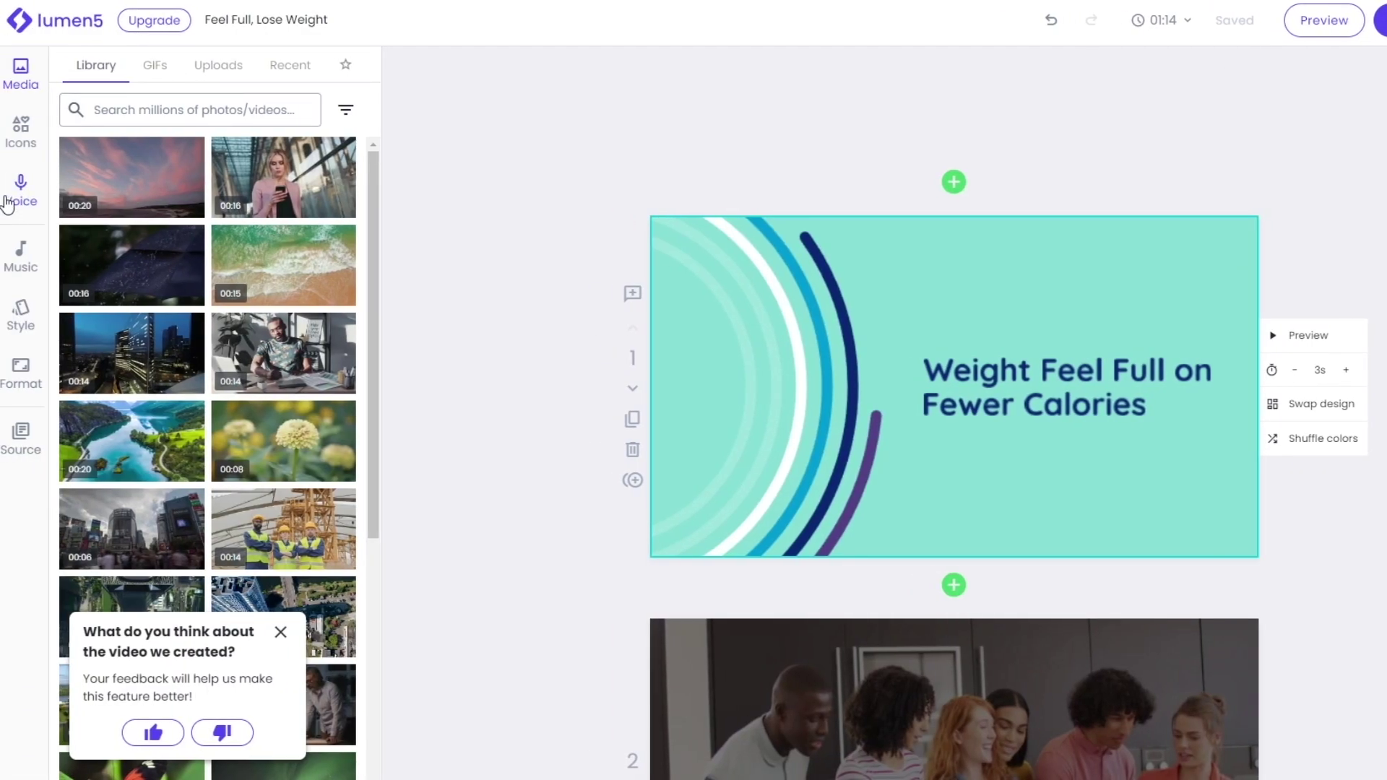
pyautogui.click(8, 201)
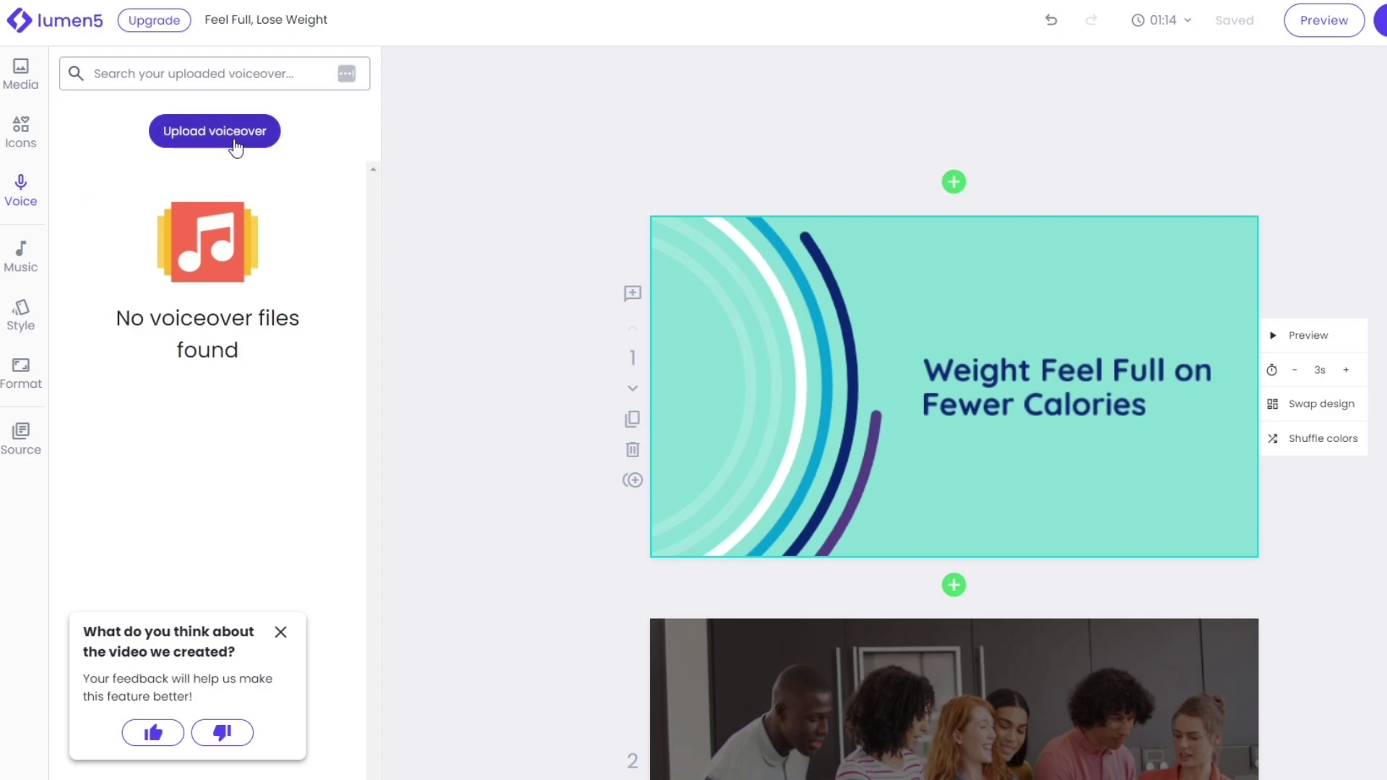
# Dismiss the feedback request and review the scenes once more, returning to the title scene and the media library.
pyautogui.click(280, 632)
pyautogui.scroll(-5, 953, 463)
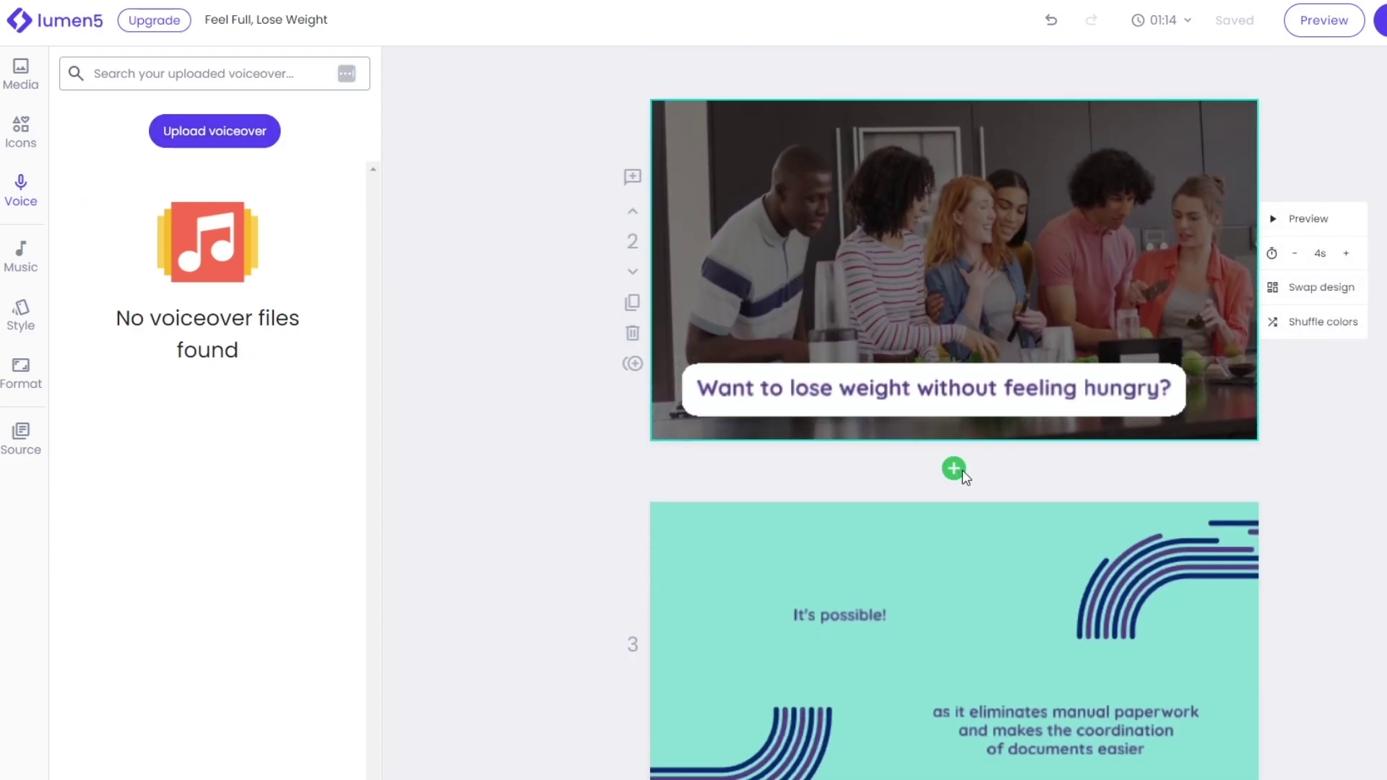
pyautogui.scroll(-5, 964, 473)
pyautogui.scroll(-5, 917, 509)
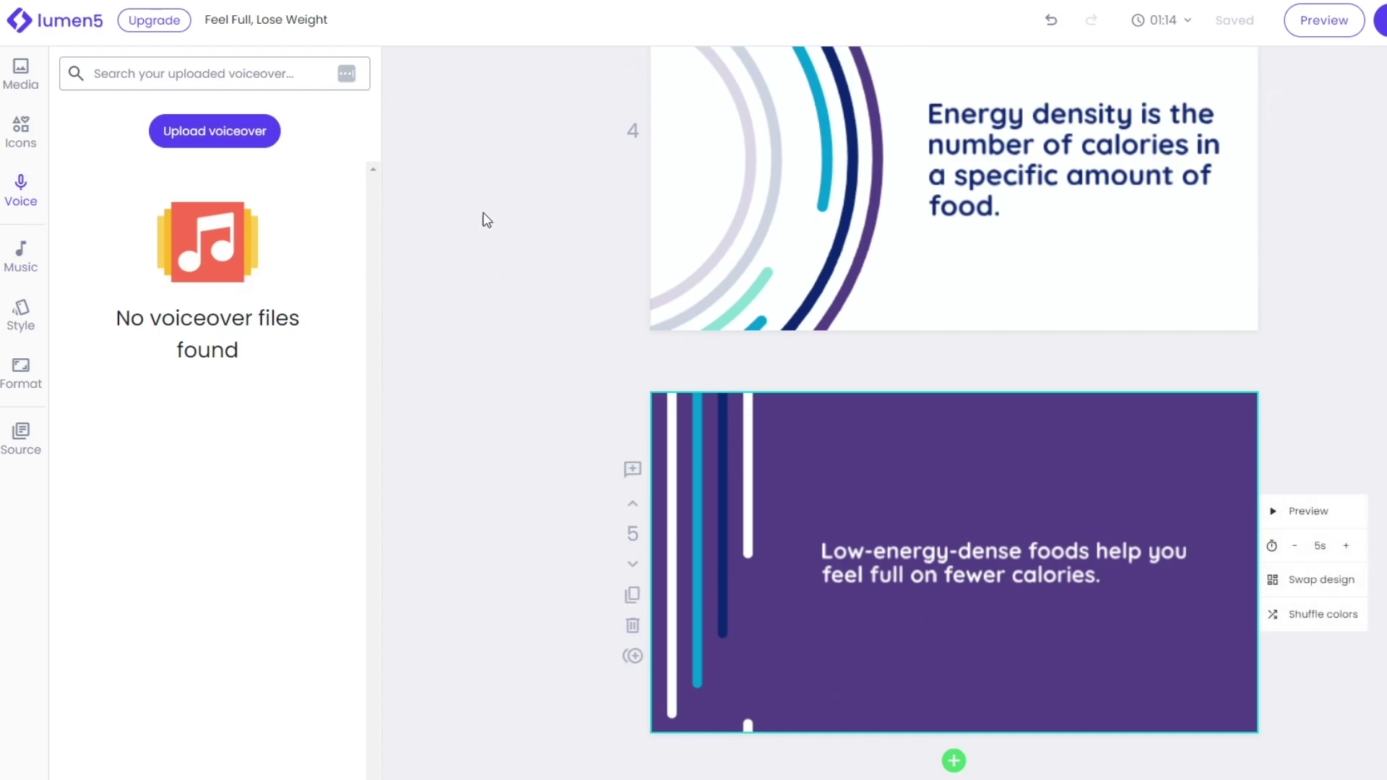
pyautogui.scroll(-5, 615, 182)
pyautogui.scroll(10, 615, 182)
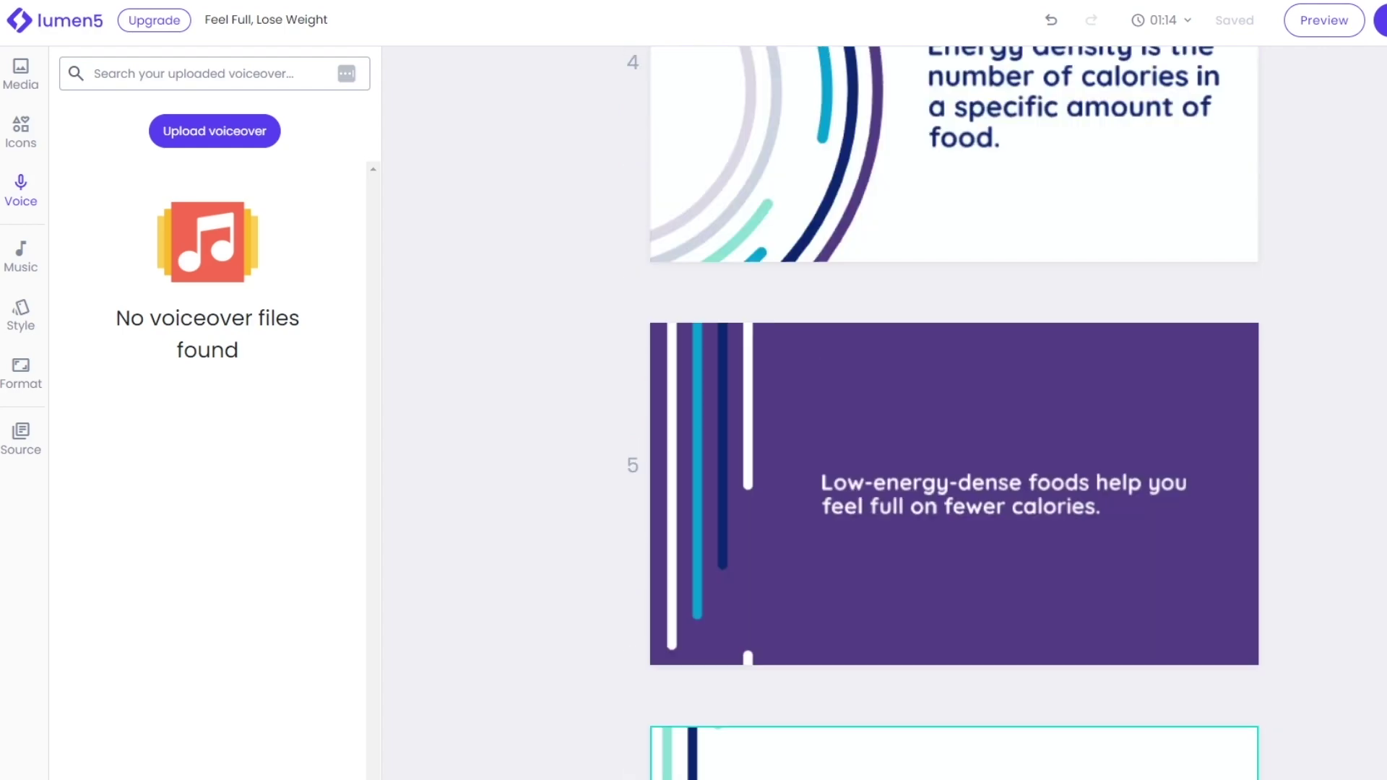
pyautogui.scroll(15, 980, 421)
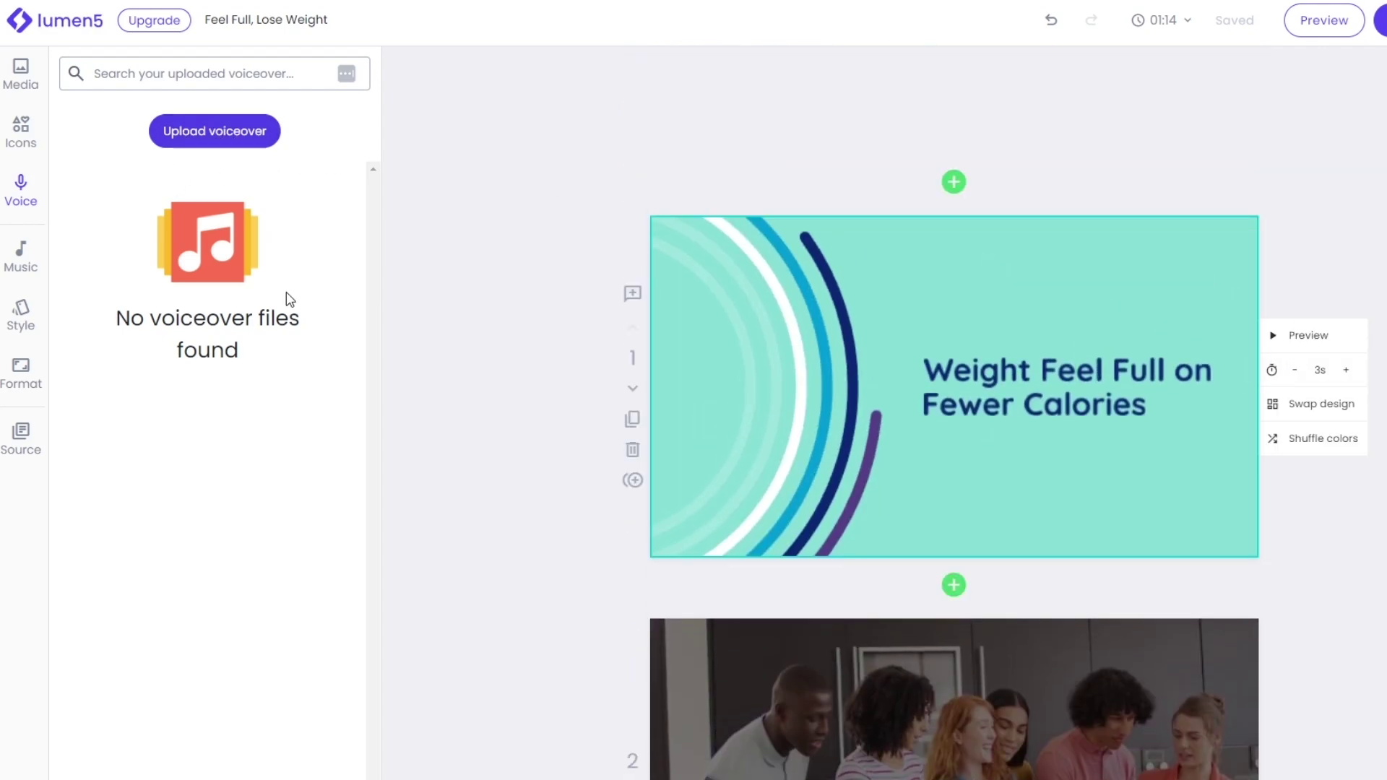
pyautogui.click(20, 73)
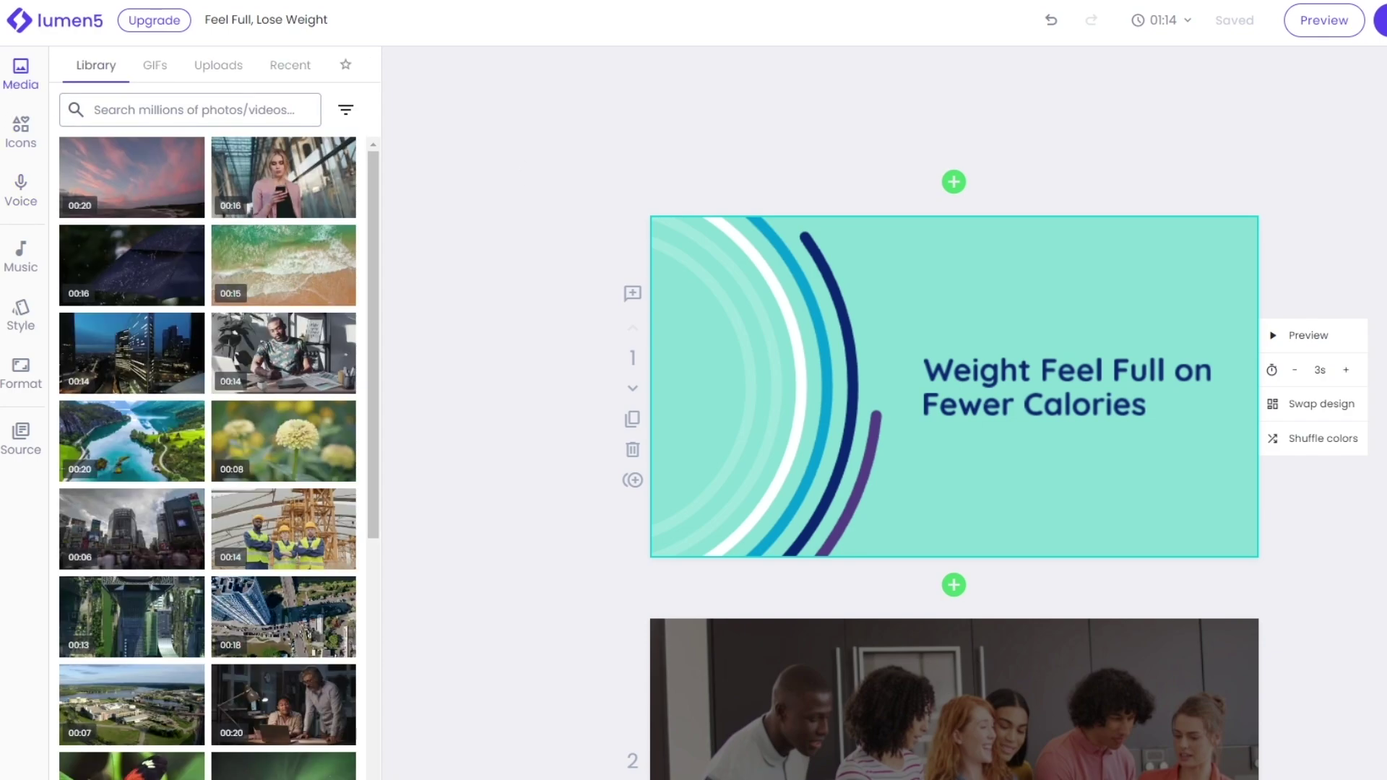
# Publish the "Feel Full, Lose Weight" video and return to the list of all videos.
pyautogui.click(1381, 20)
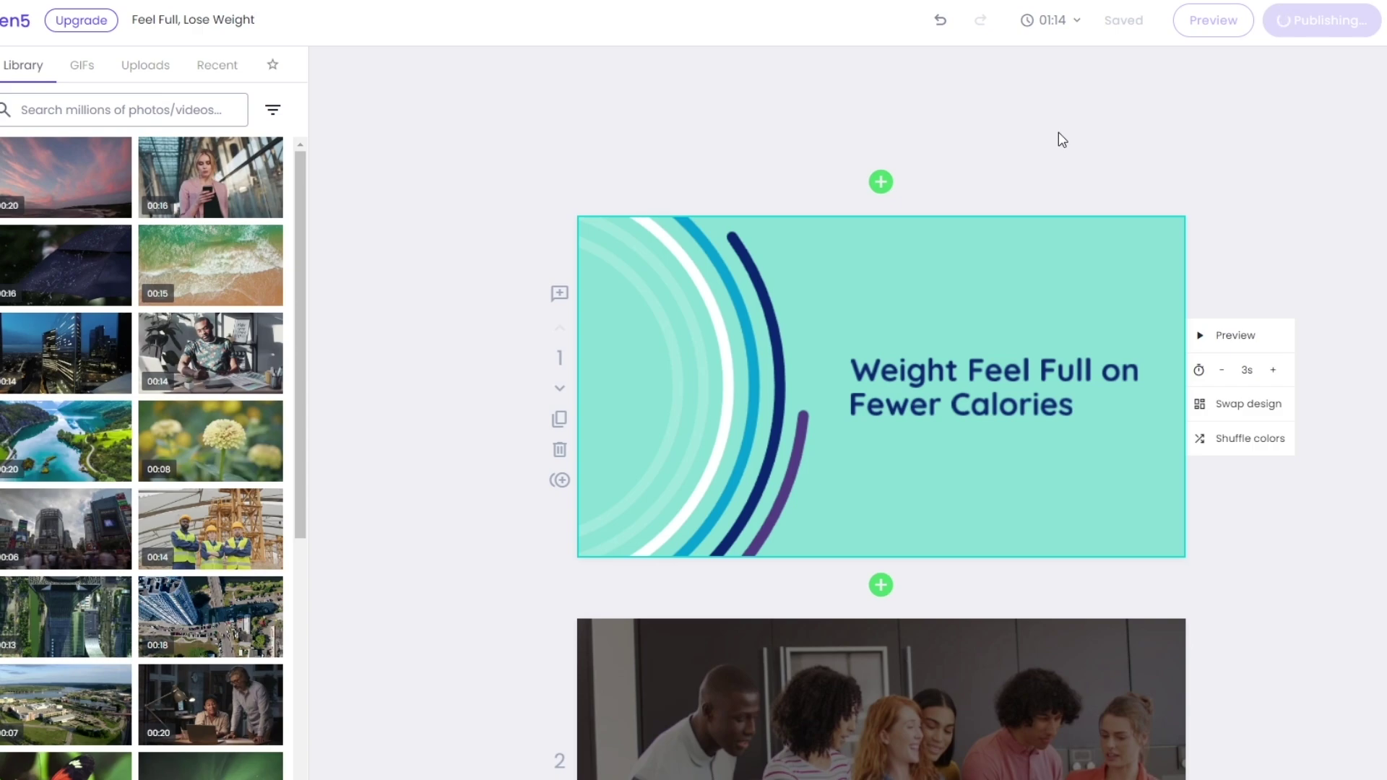
pyautogui.scroll(-3, 279, 601)
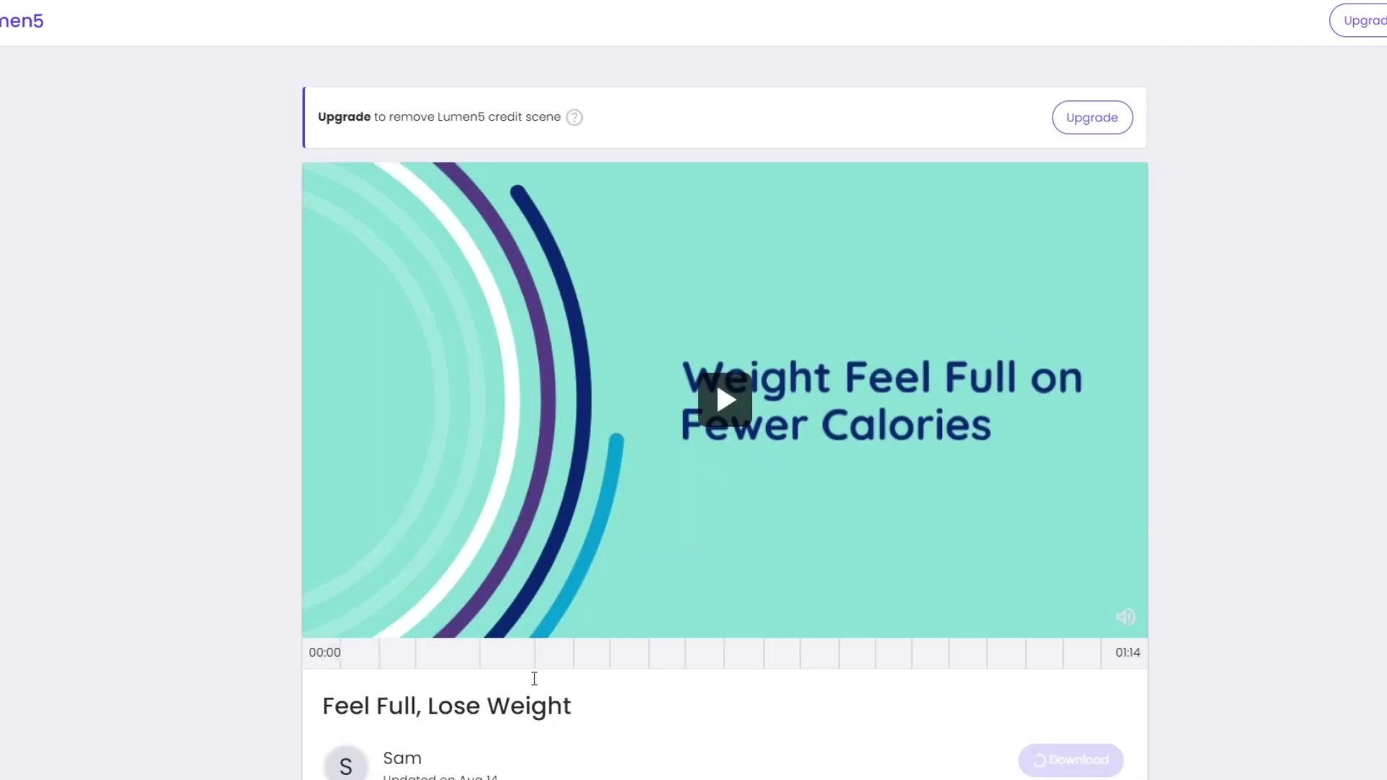
pyautogui.scroll(-3, 462, 693)
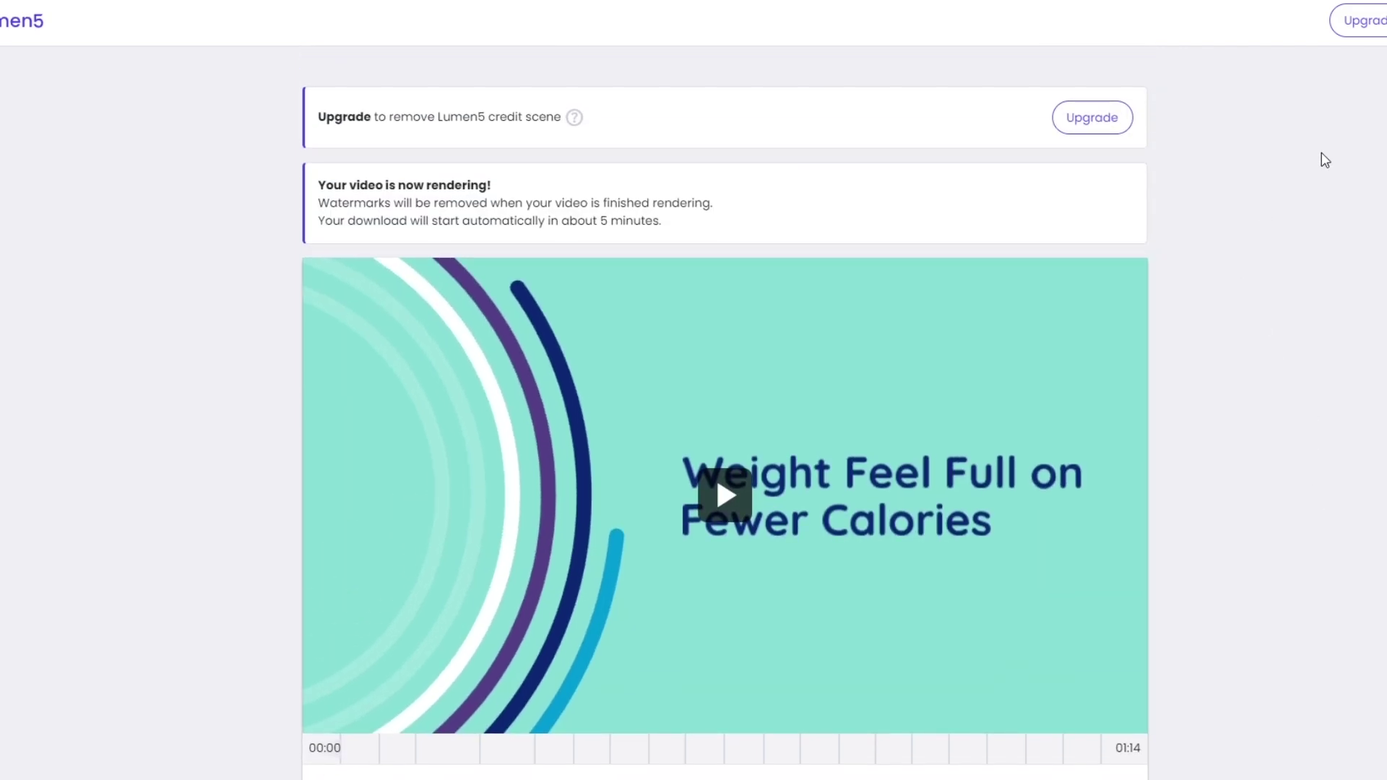
pyautogui.click(2, 28)
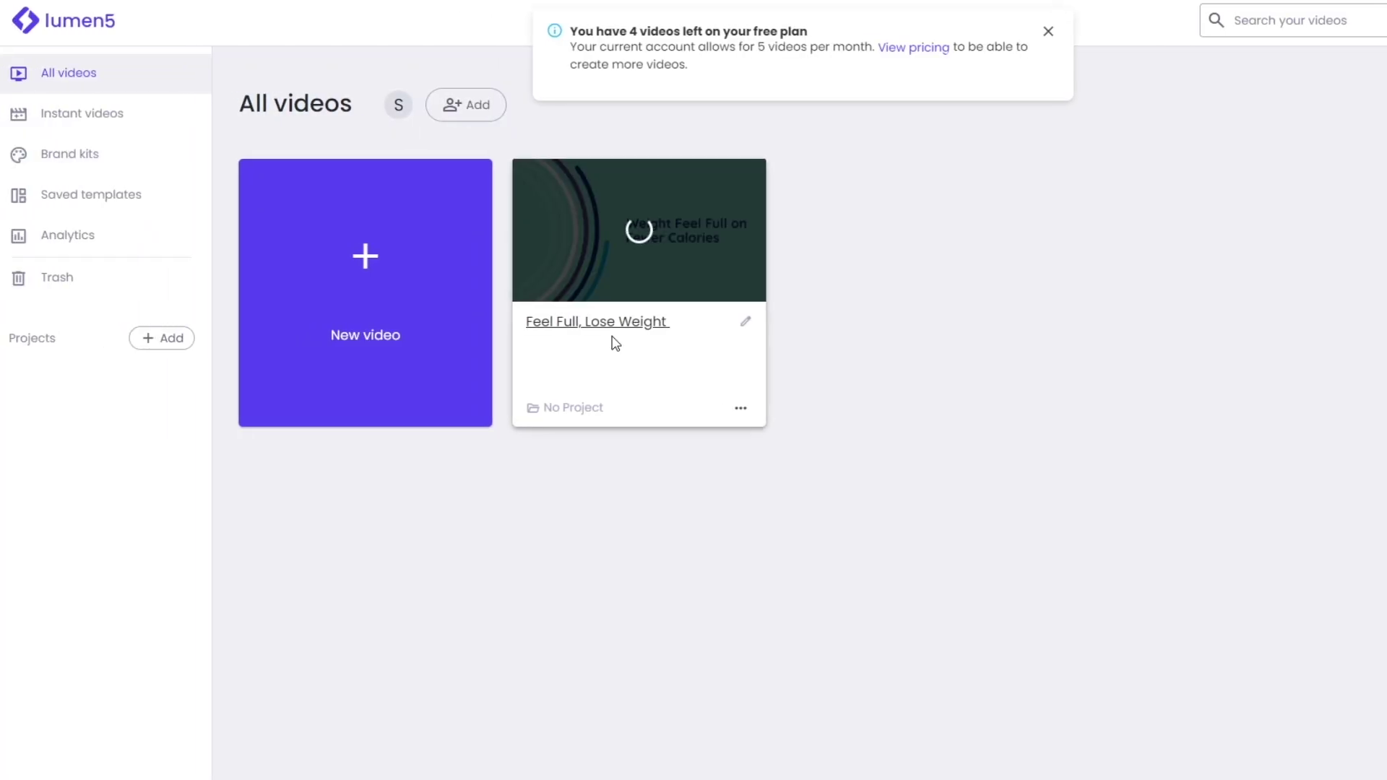
# Start a new video and choose the Memory template in 16:9 format from the Organic group.
pyautogui.click(390, 275)
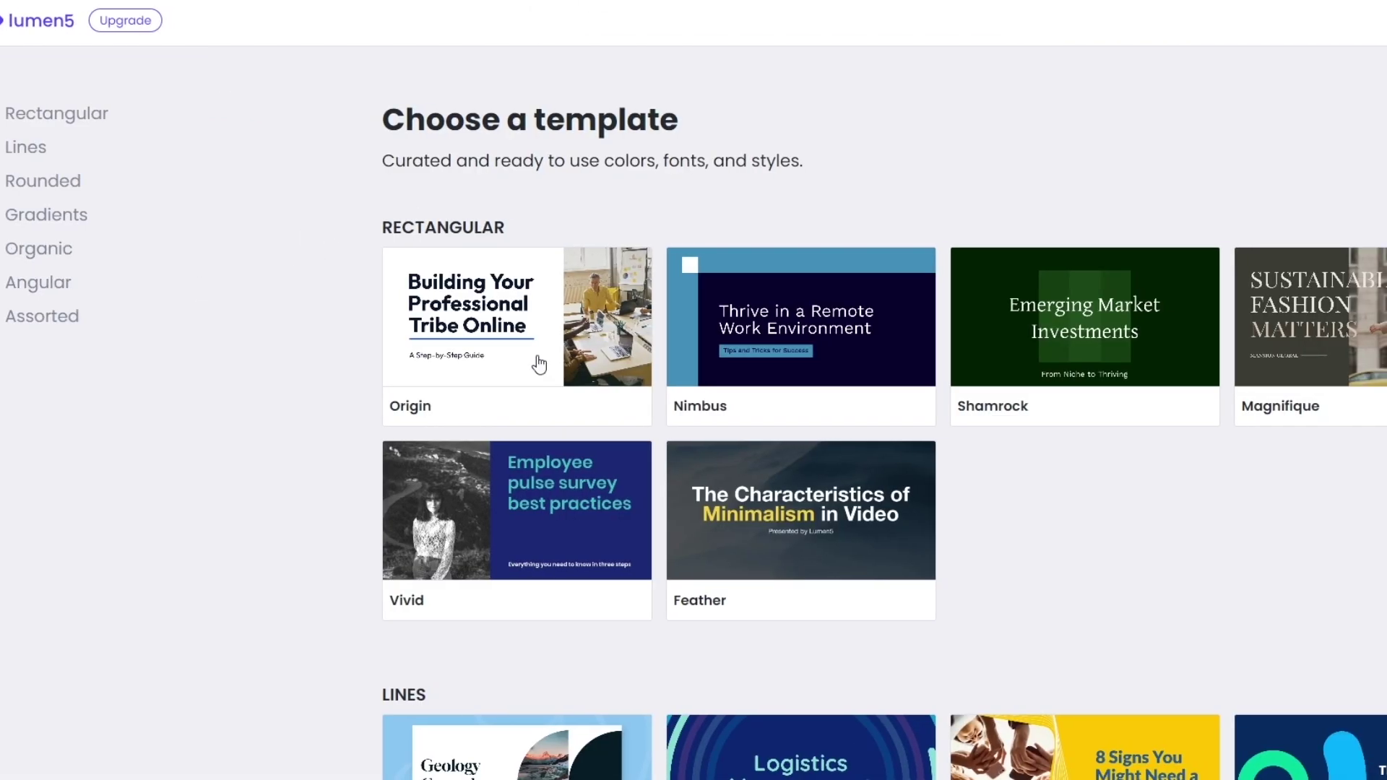
pyautogui.scroll(-5, 634, 390)
pyautogui.scroll(-5, 898, 452)
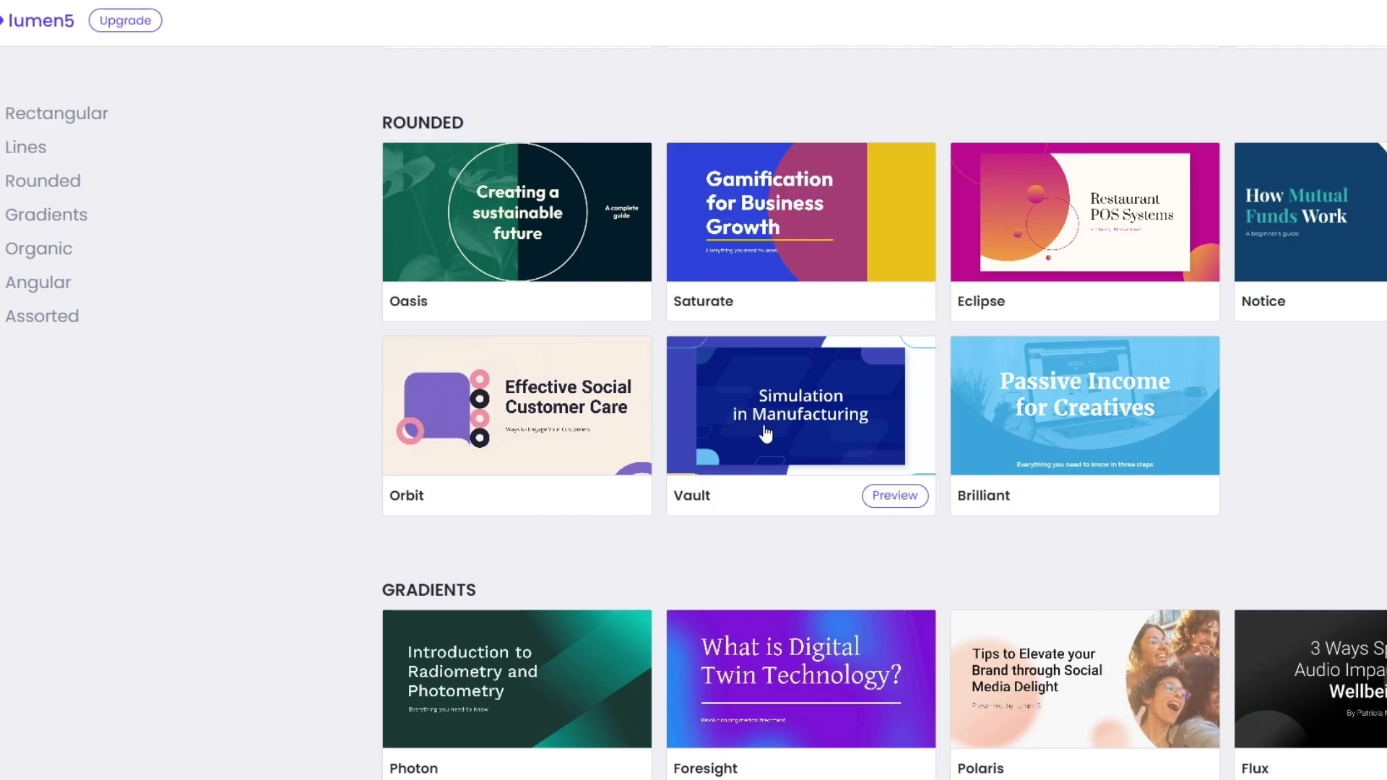
pyautogui.scroll(-5, 794, 429)
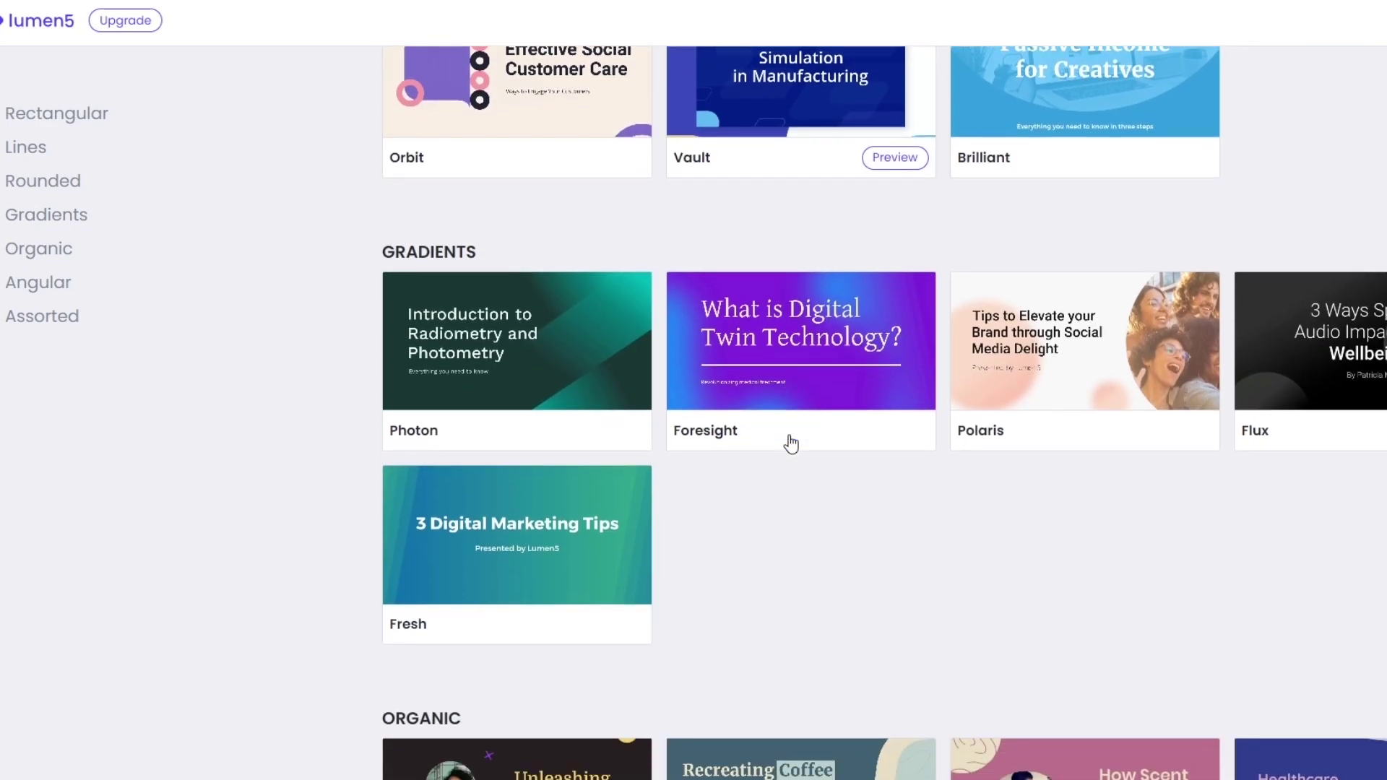
pyautogui.scroll(-2, 584, 404)
pyautogui.scroll(-1, 585, 409)
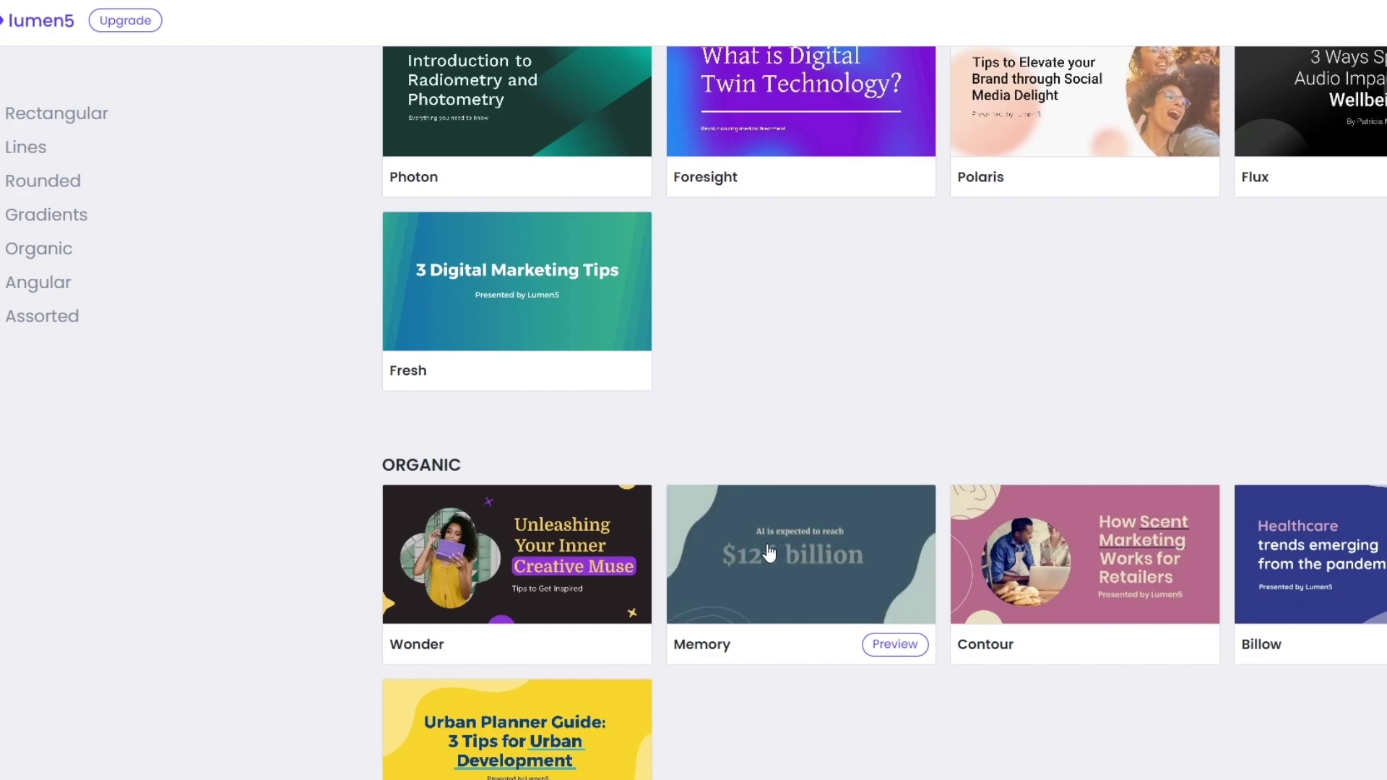
pyautogui.click(771, 596)
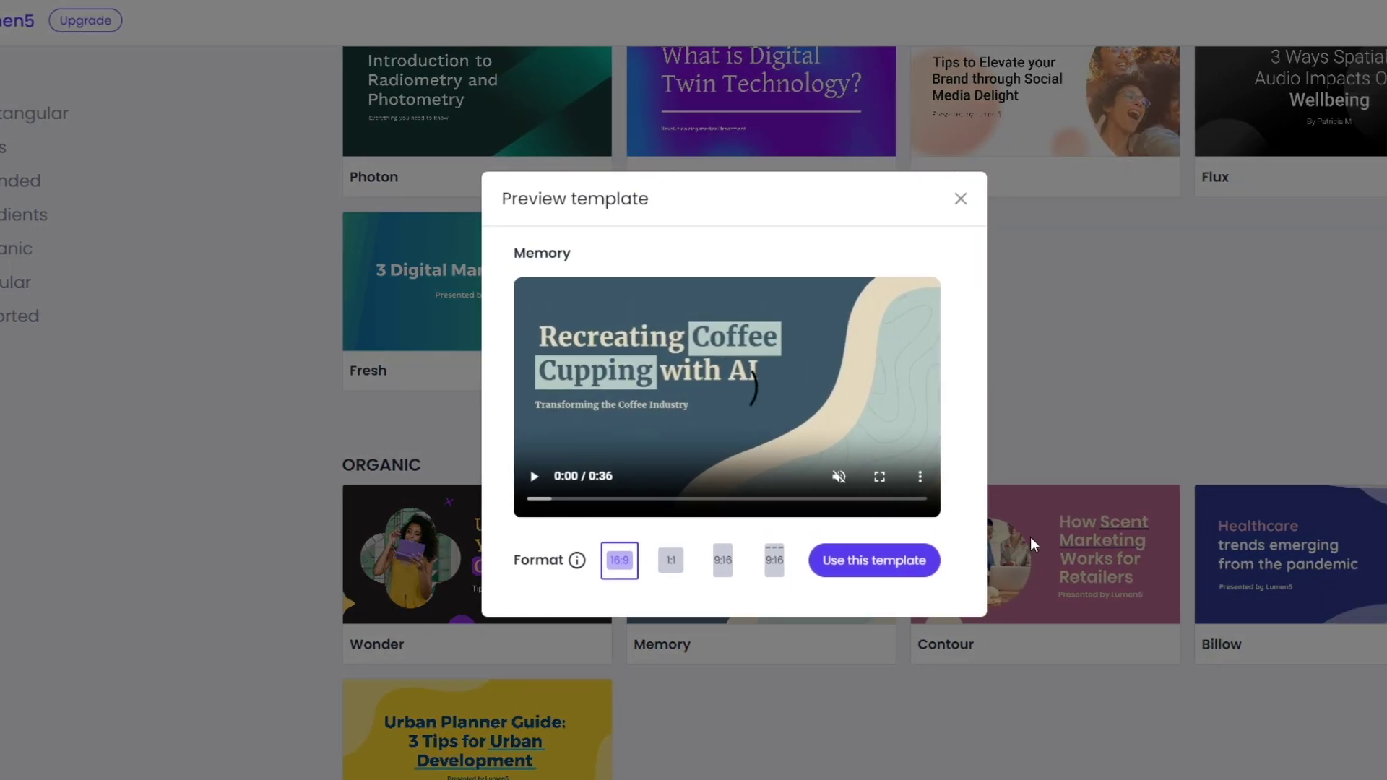
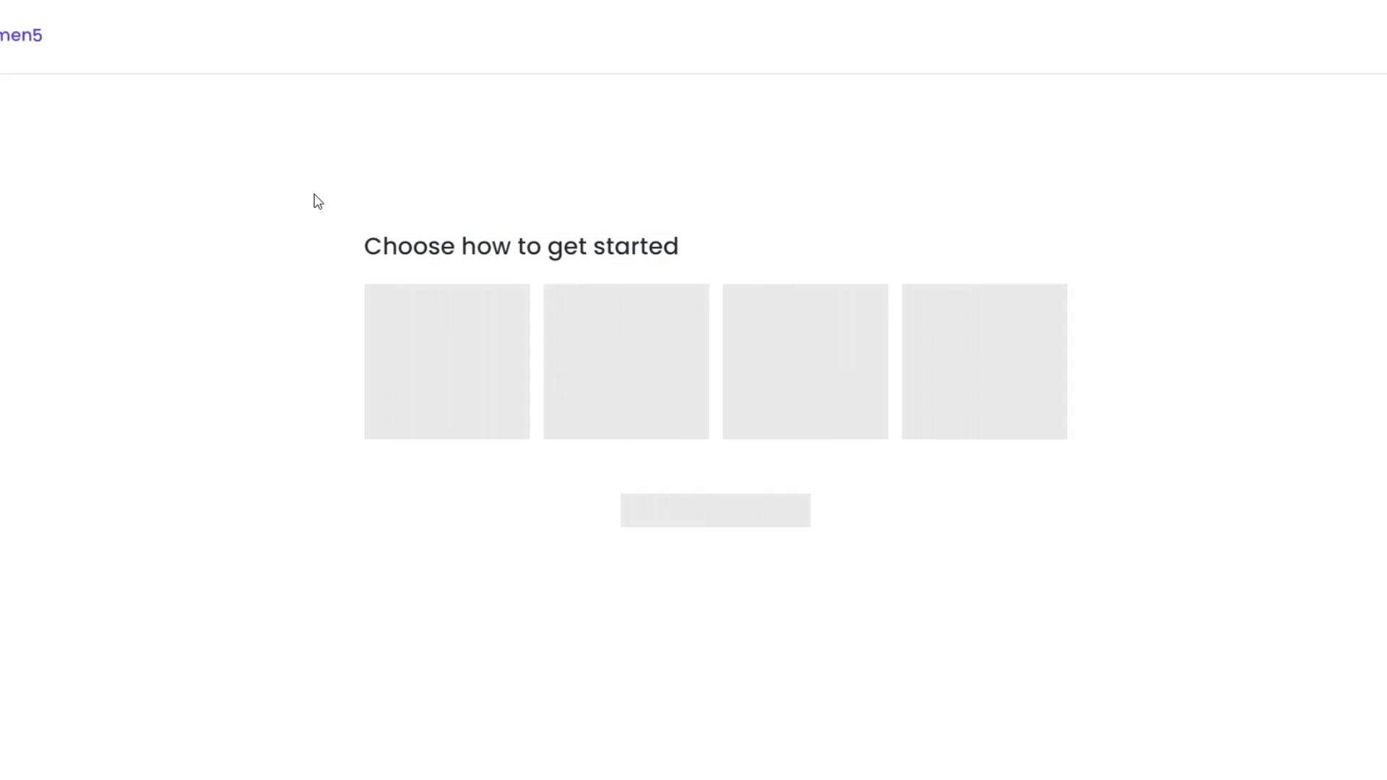
# Open the Memory video from scratch in the editor and leave it without saving.
pyautogui.moveTo(381, 246); pyautogui.dragTo(631, 246)
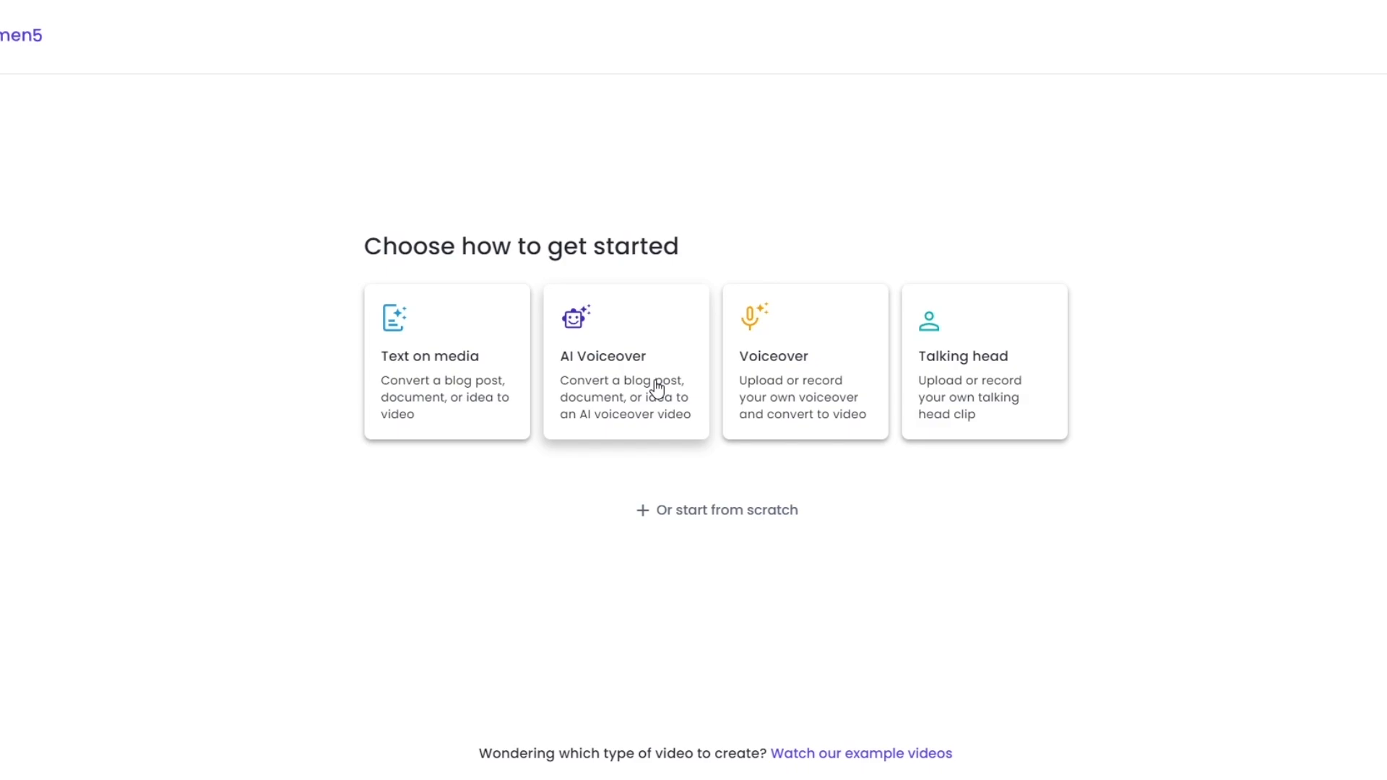
pyautogui.click(745, 525)
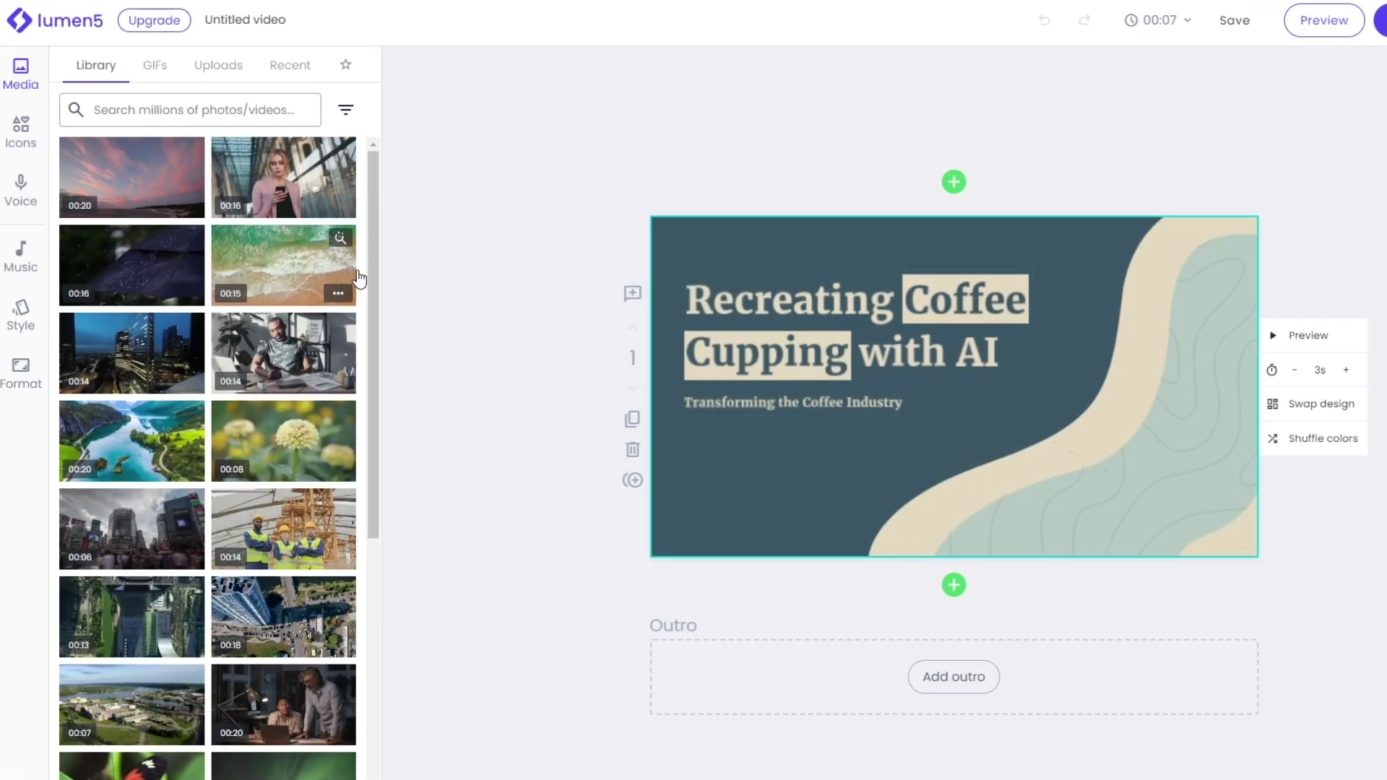
pyautogui.scroll(-1, 730, 578)
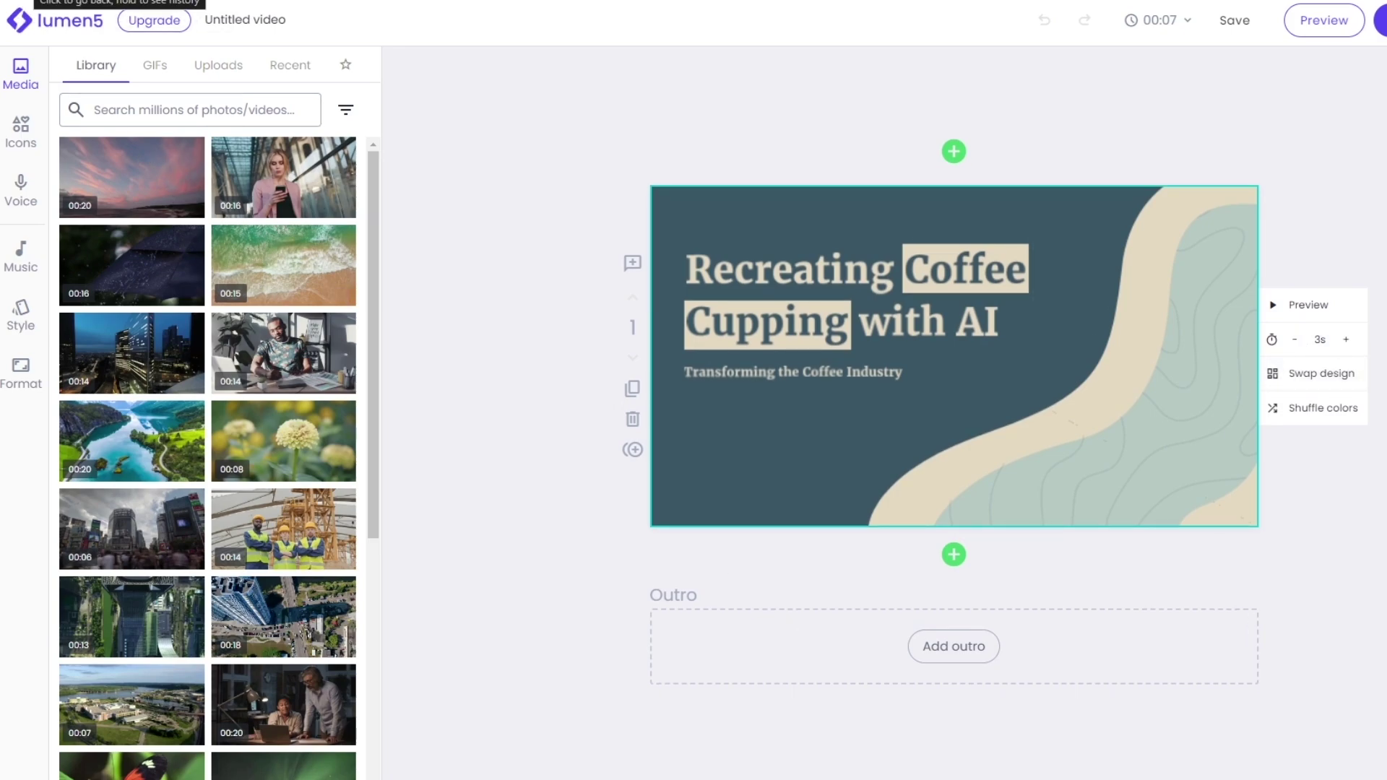
pyautogui.hotkey('alt', 'Left')
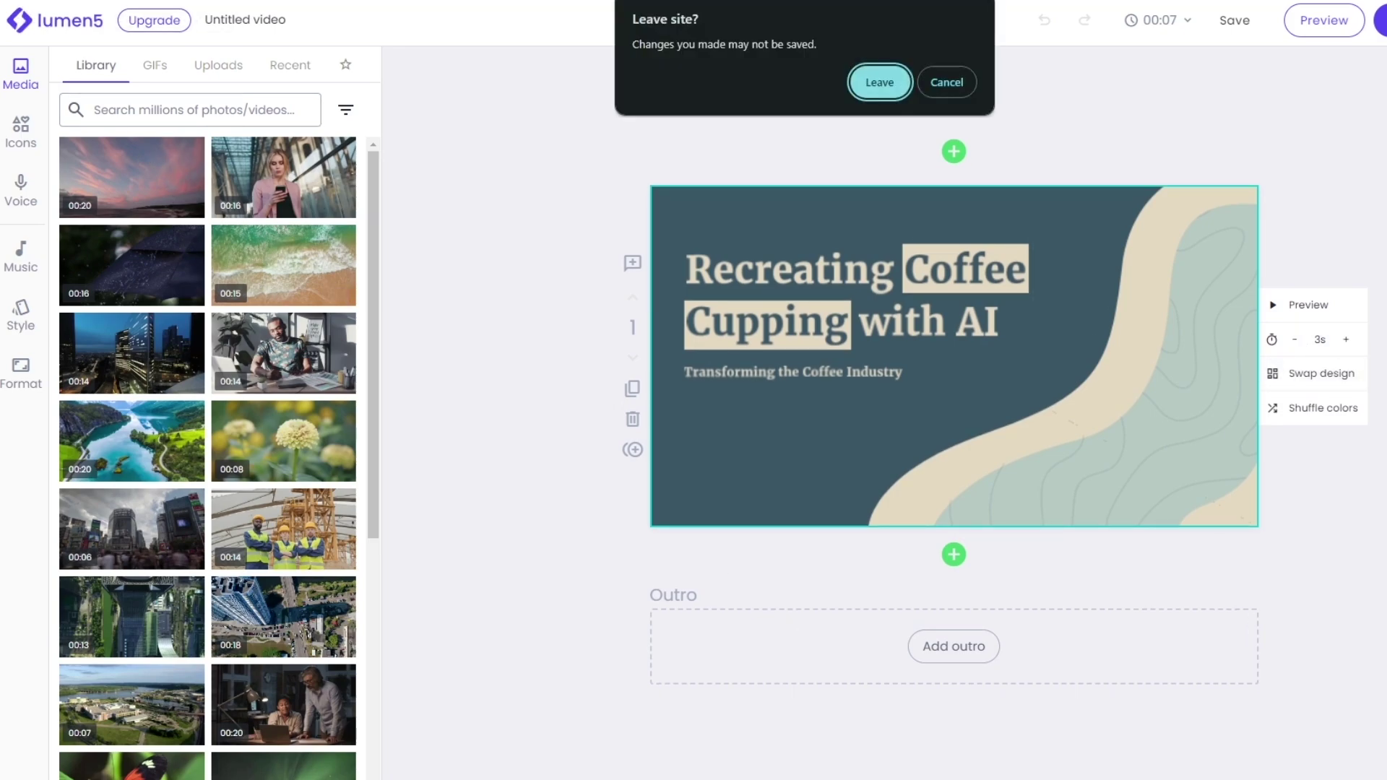
pyautogui.click(898, 99)
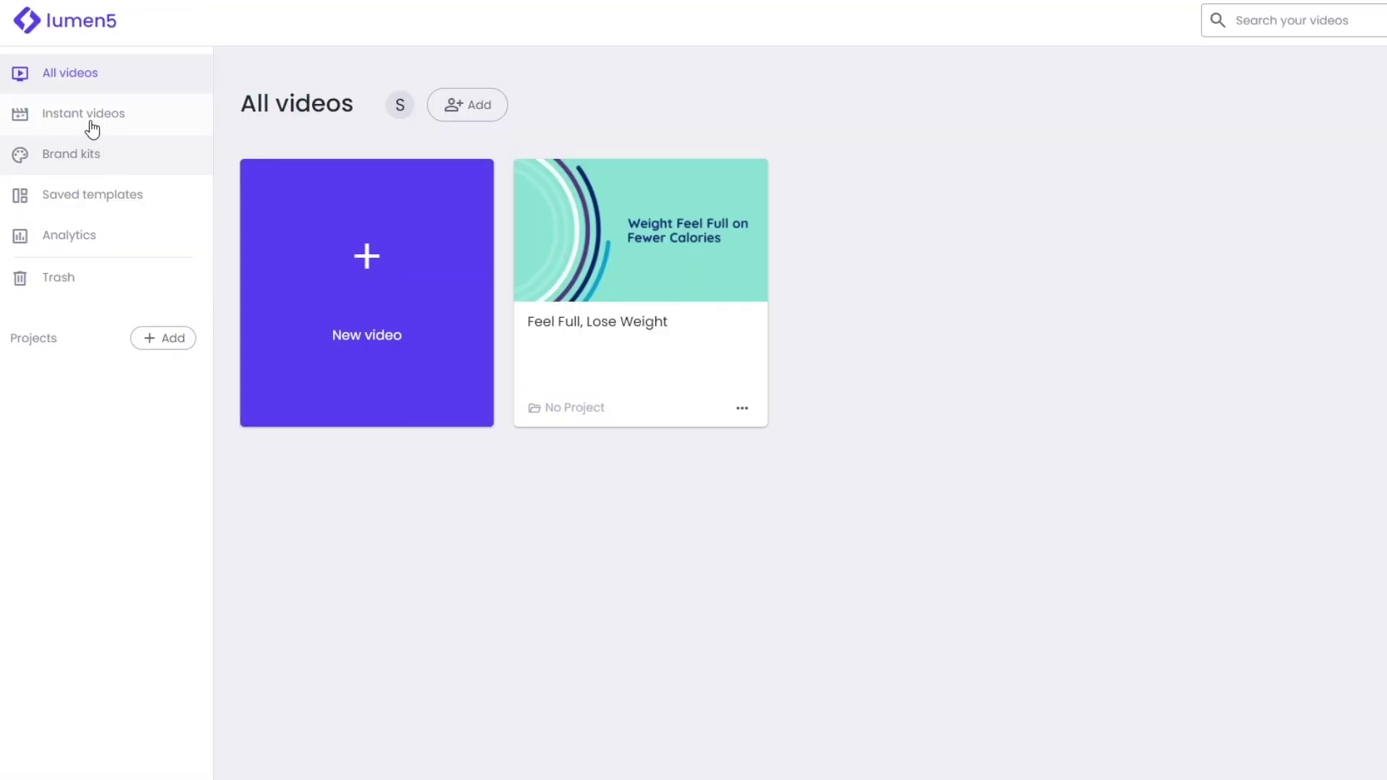
# Check the Instant videos page for AI-crafted videos based on blog posts.
pyautogui.click(93, 127)
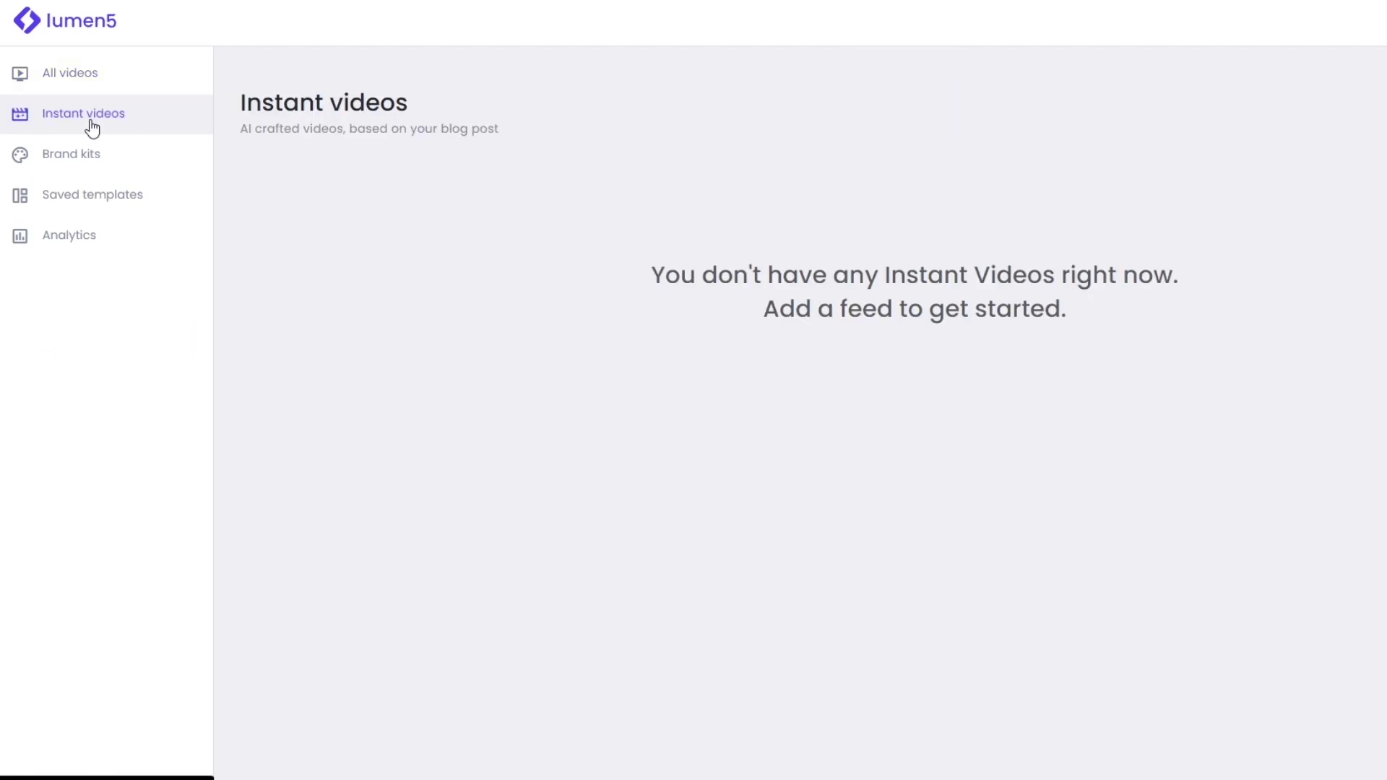
pyautogui.moveTo(891, 282); pyautogui.dragTo(1109, 284)
pyautogui.click(1162, 282)
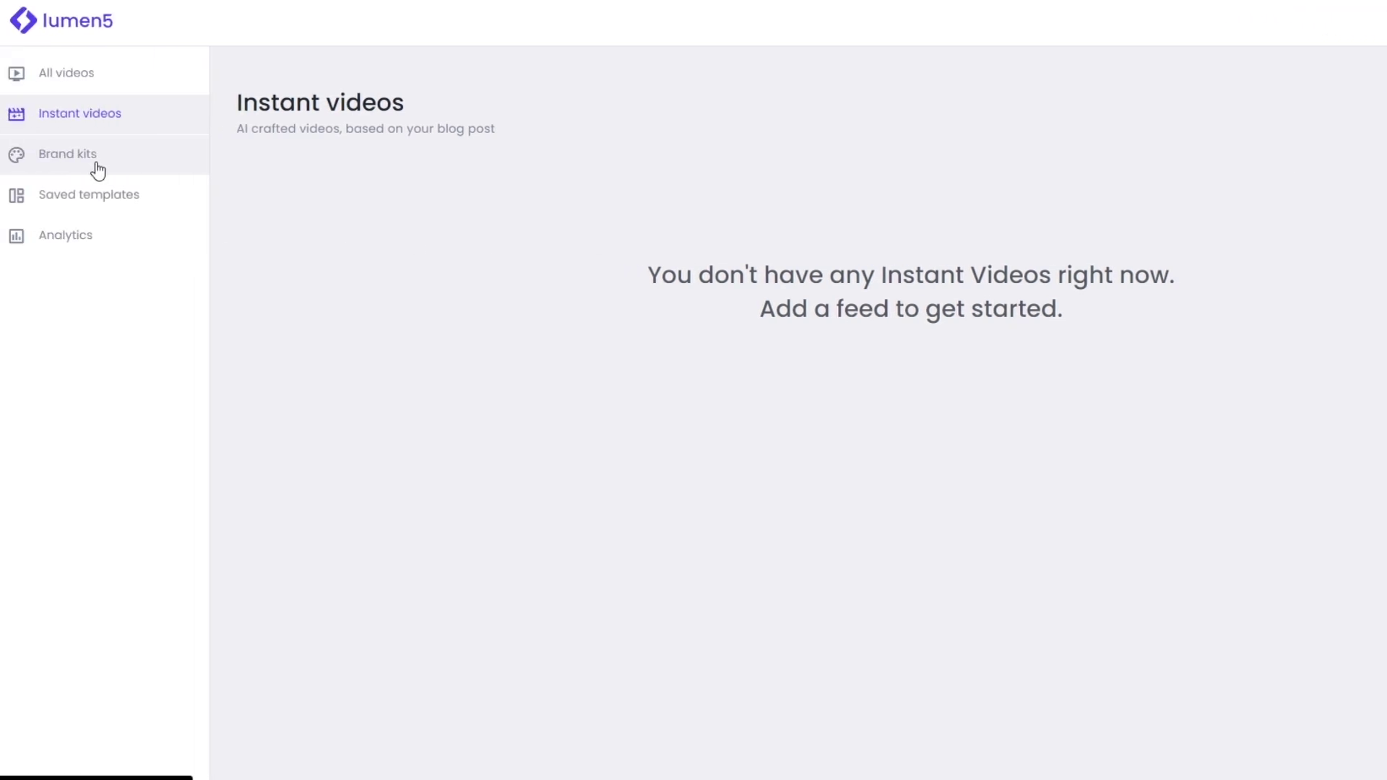
# Open a new brand kit and check its watermark, color, and primary and secondary font options.
pyautogui.click(98, 166)
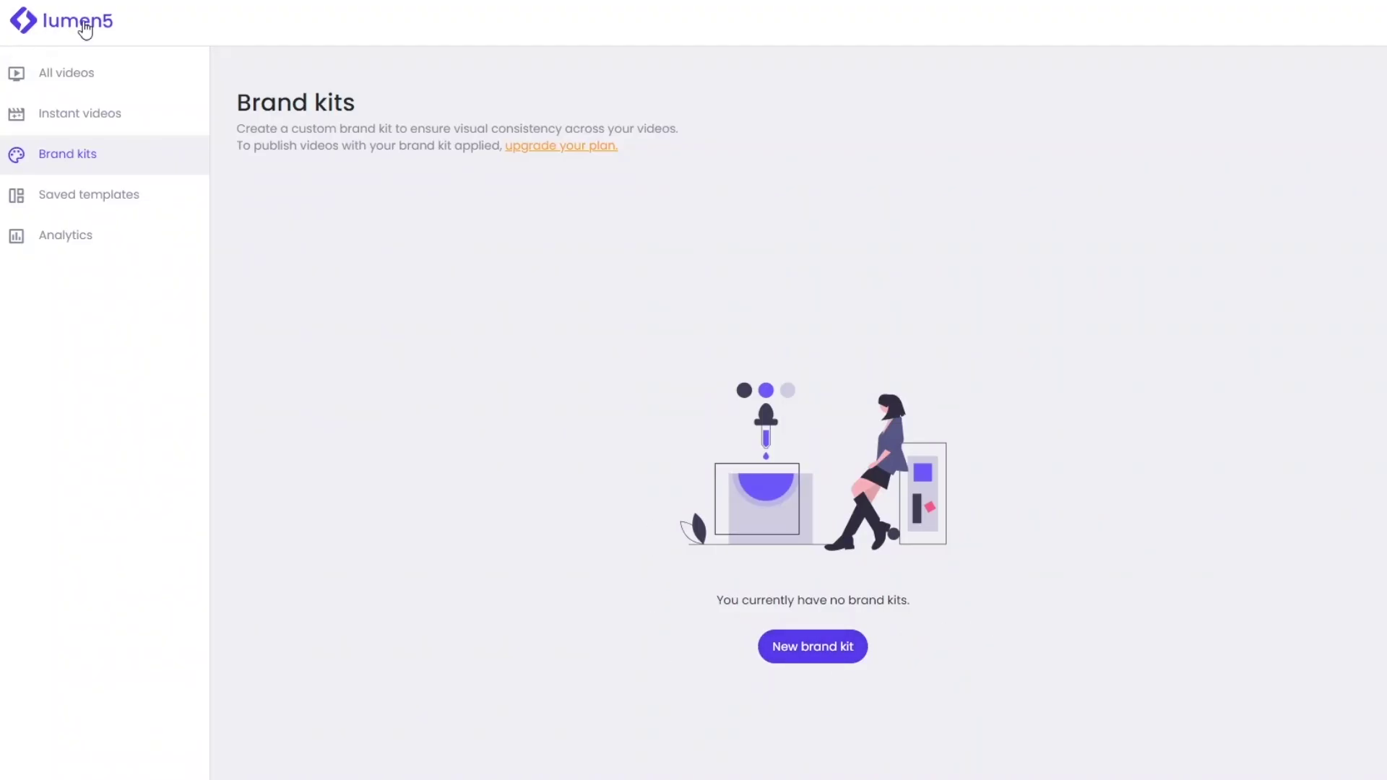
pyautogui.moveTo(293, 120); pyautogui.dragTo(734, 660)
pyautogui.click(762, 659)
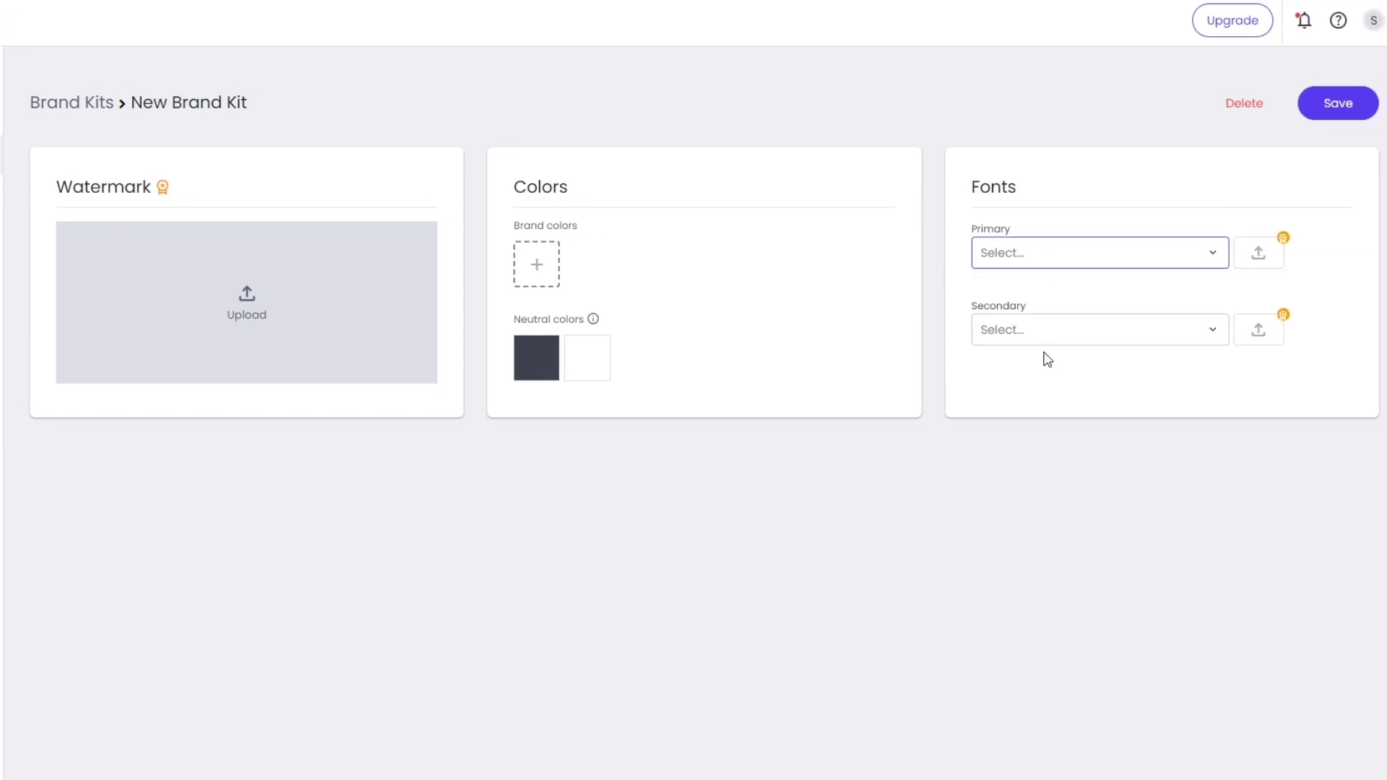
pyautogui.click(1047, 335)
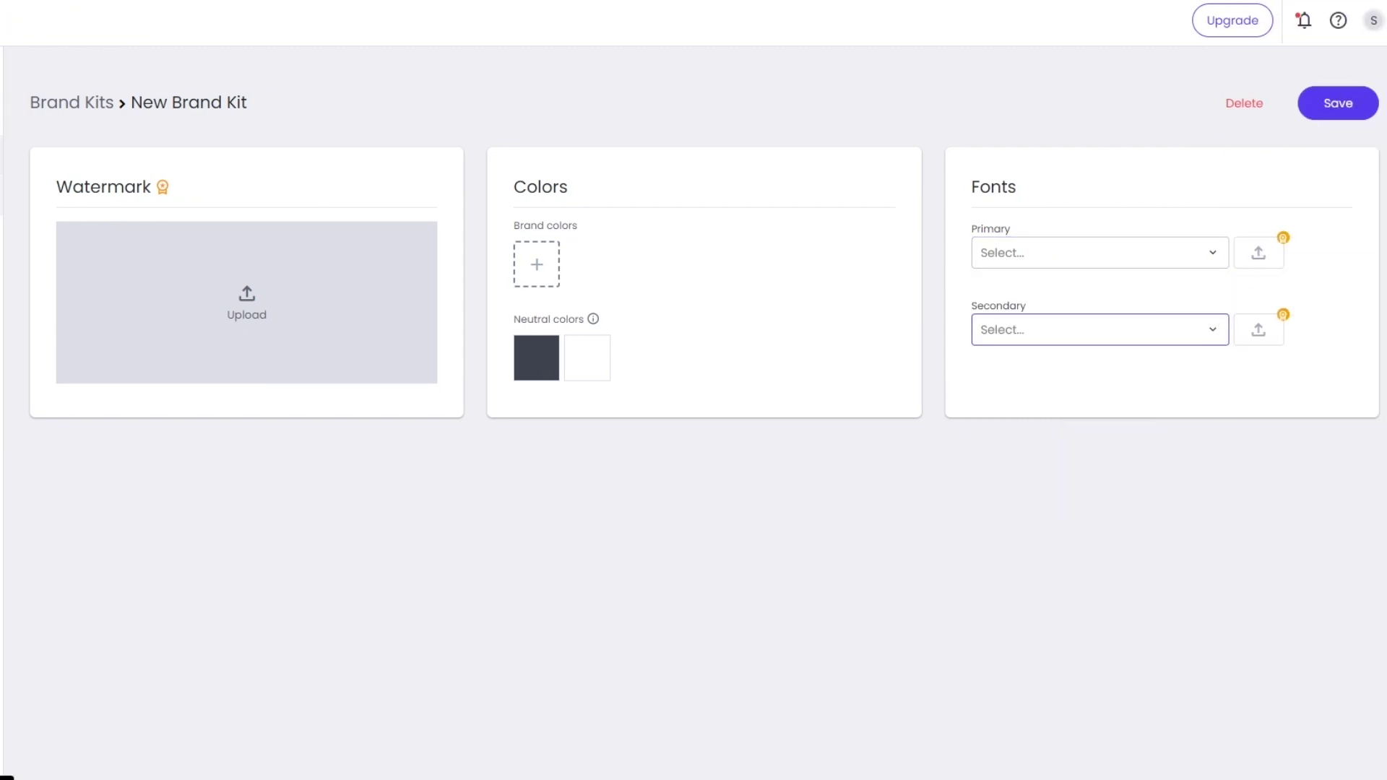
# Check the saved templates page and look over the designs available for a new saved template.
pyautogui.click(107, 201)
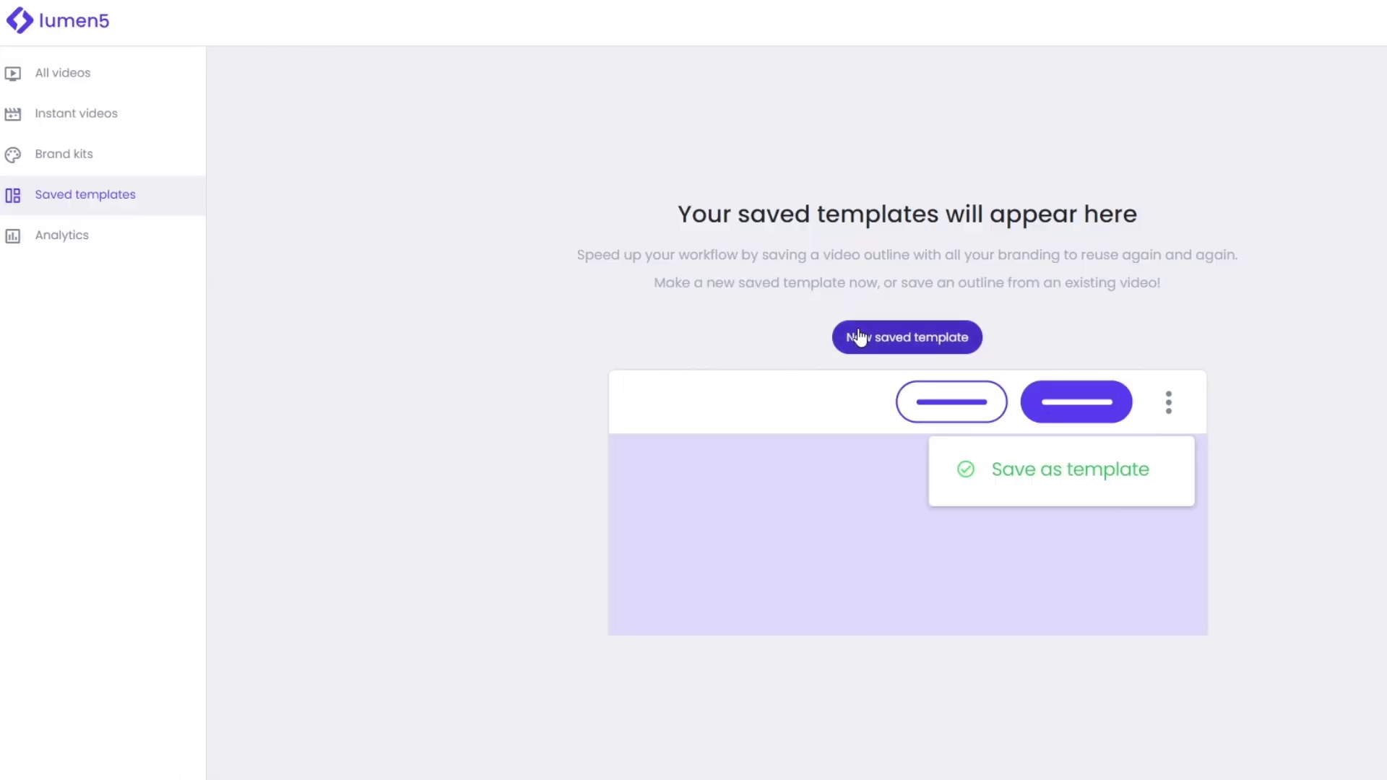
pyautogui.click(909, 347)
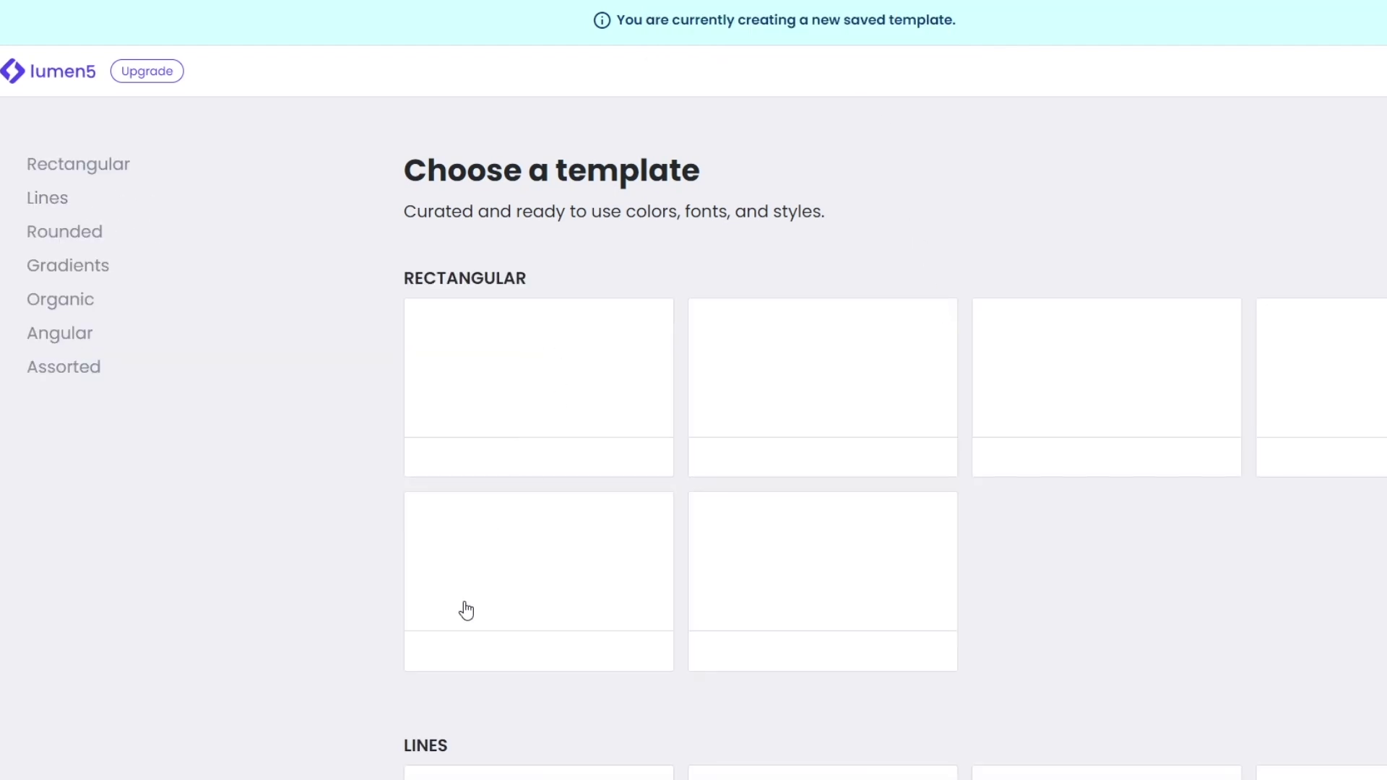
pyautogui.scroll(-5, 635, 672)
pyautogui.scroll(5, 1033, 520)
pyautogui.moveTo(428, 174); pyautogui.dragTo(631, 173)
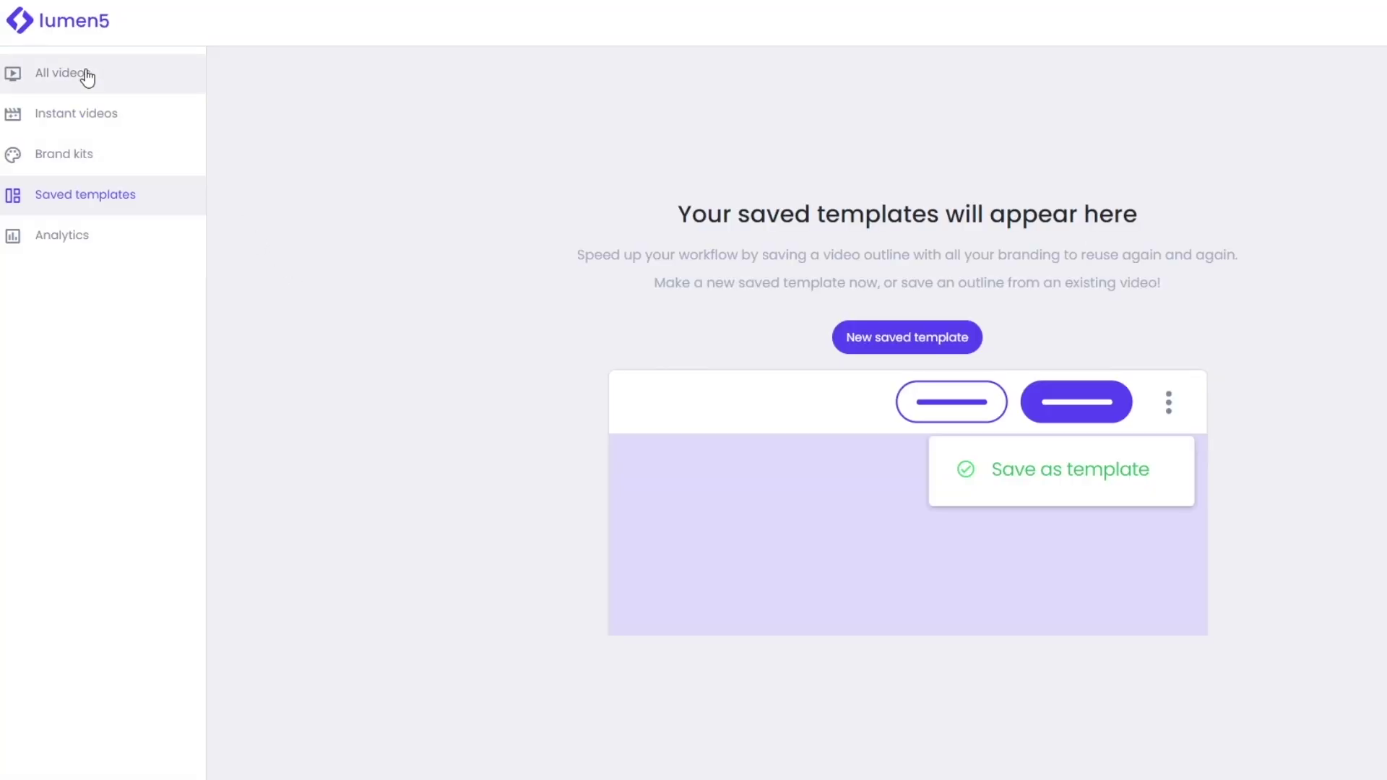
# Return to all videos, start a new video and browse the template categories from Rectangular to Rounded.
pyautogui.click(87, 77)
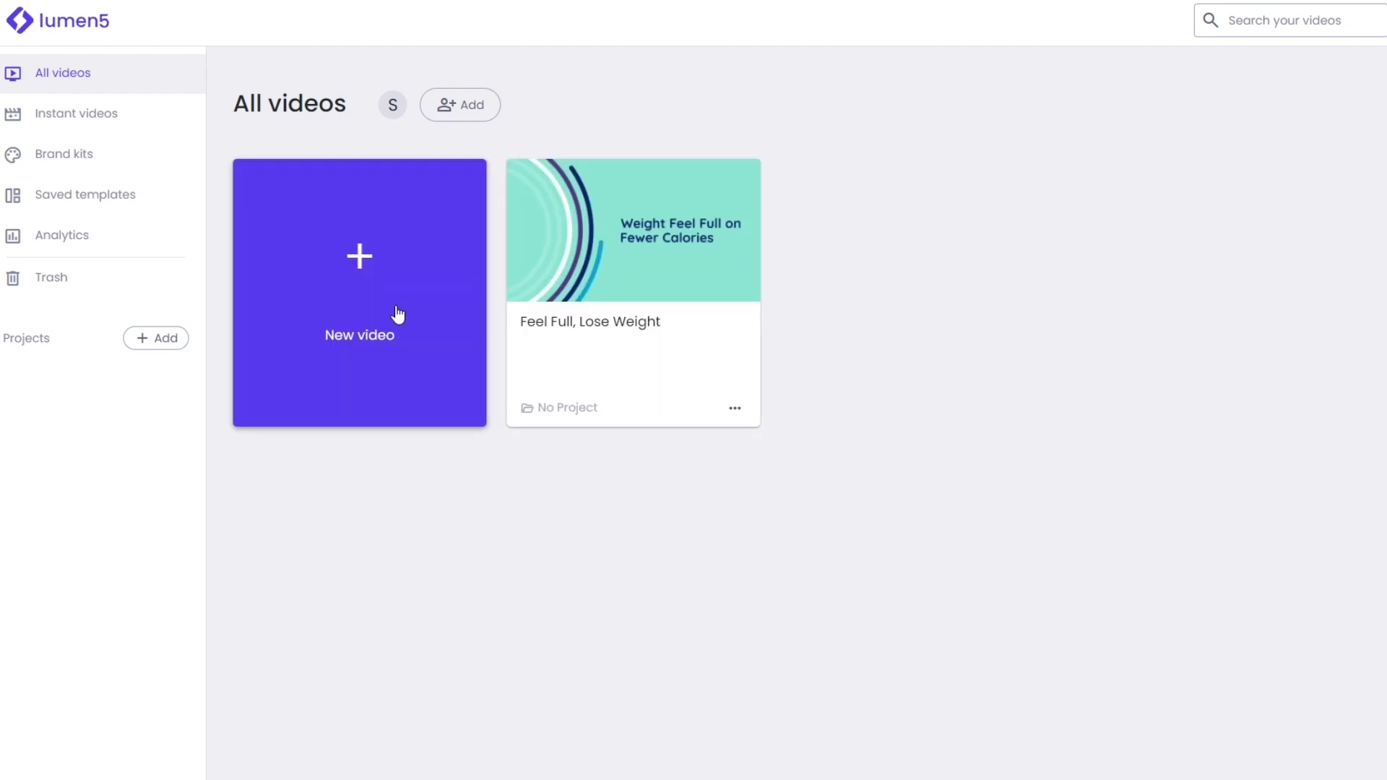
pyautogui.click(397, 312)
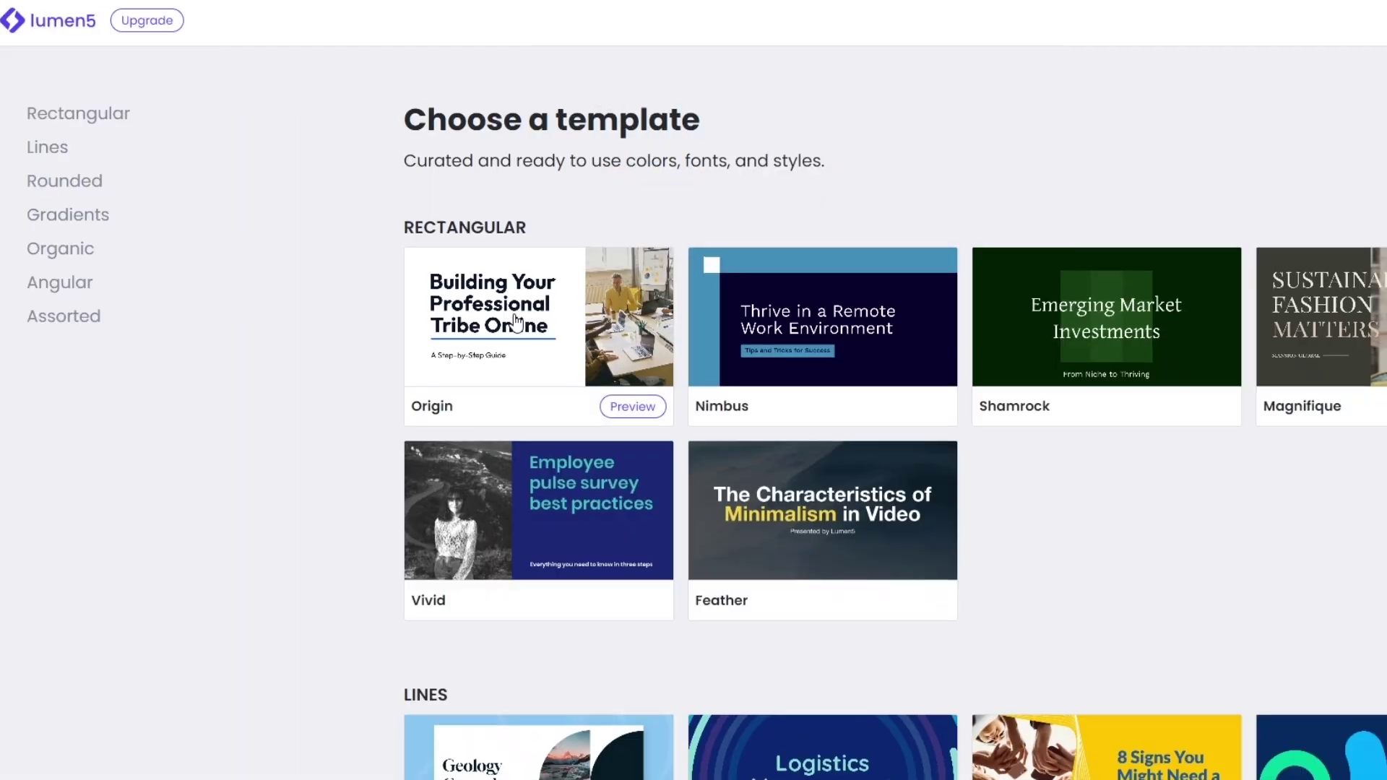
pyautogui.scroll(-5, 639, 413)
pyautogui.scroll(-5, 639, 413)
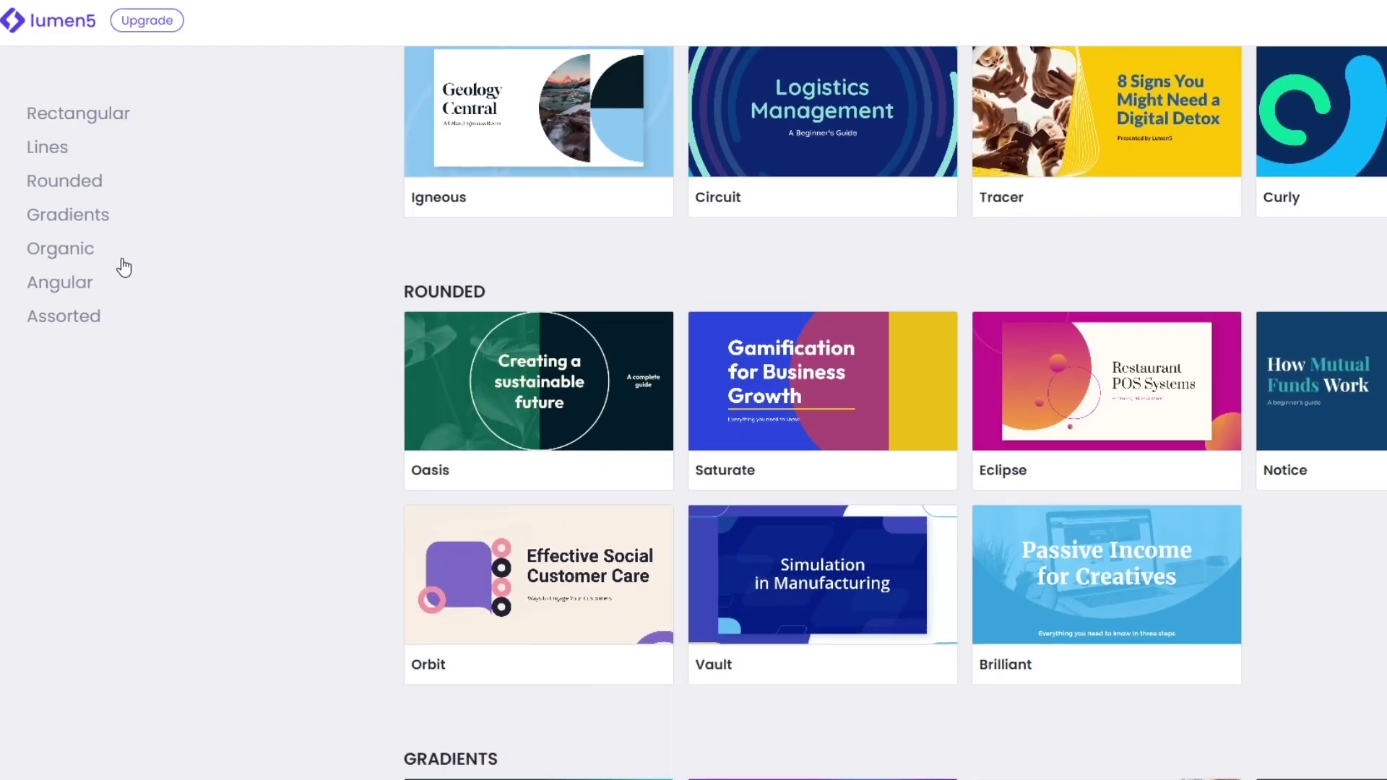
pyautogui.scroll(10, 564, 275)
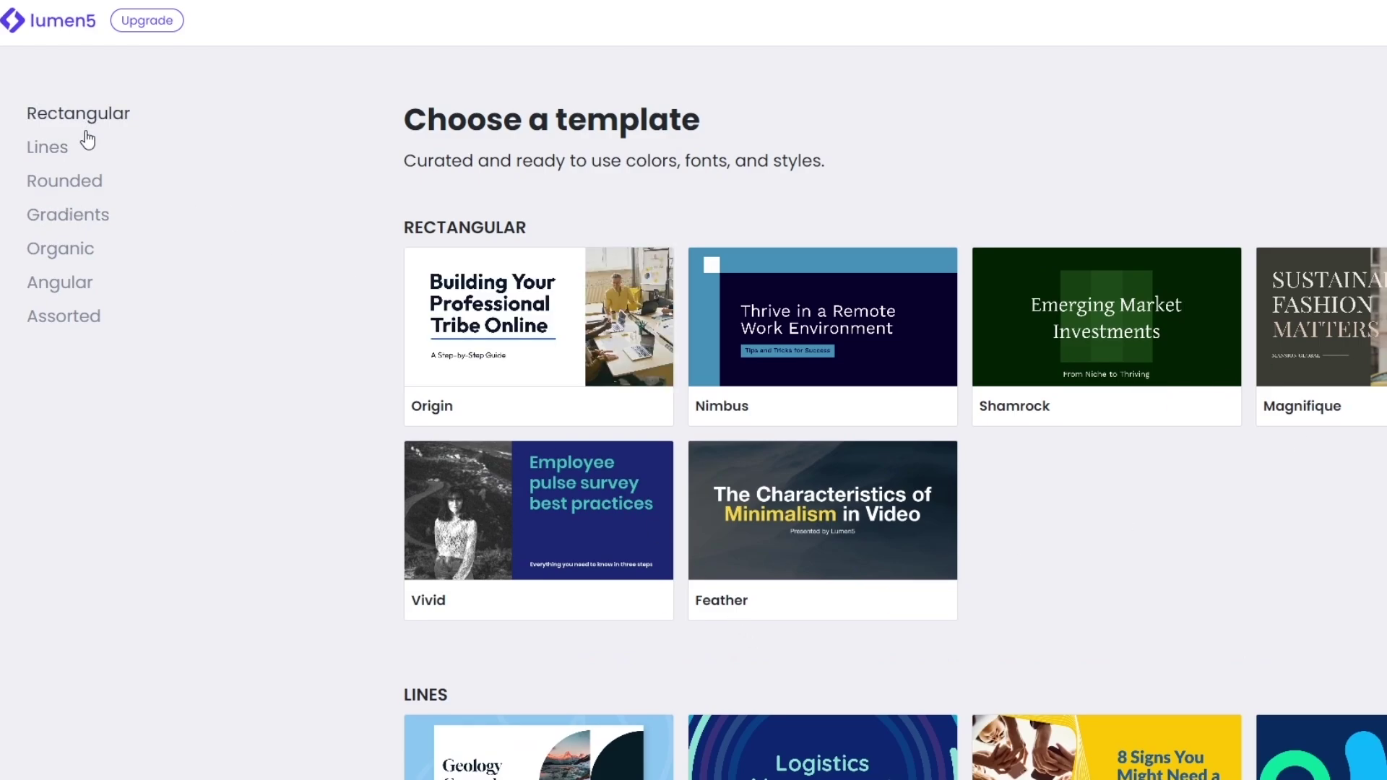
# Choose the Boldly template from the Organic category and start an AI Voiceover video with it.
pyautogui.click(73, 255)
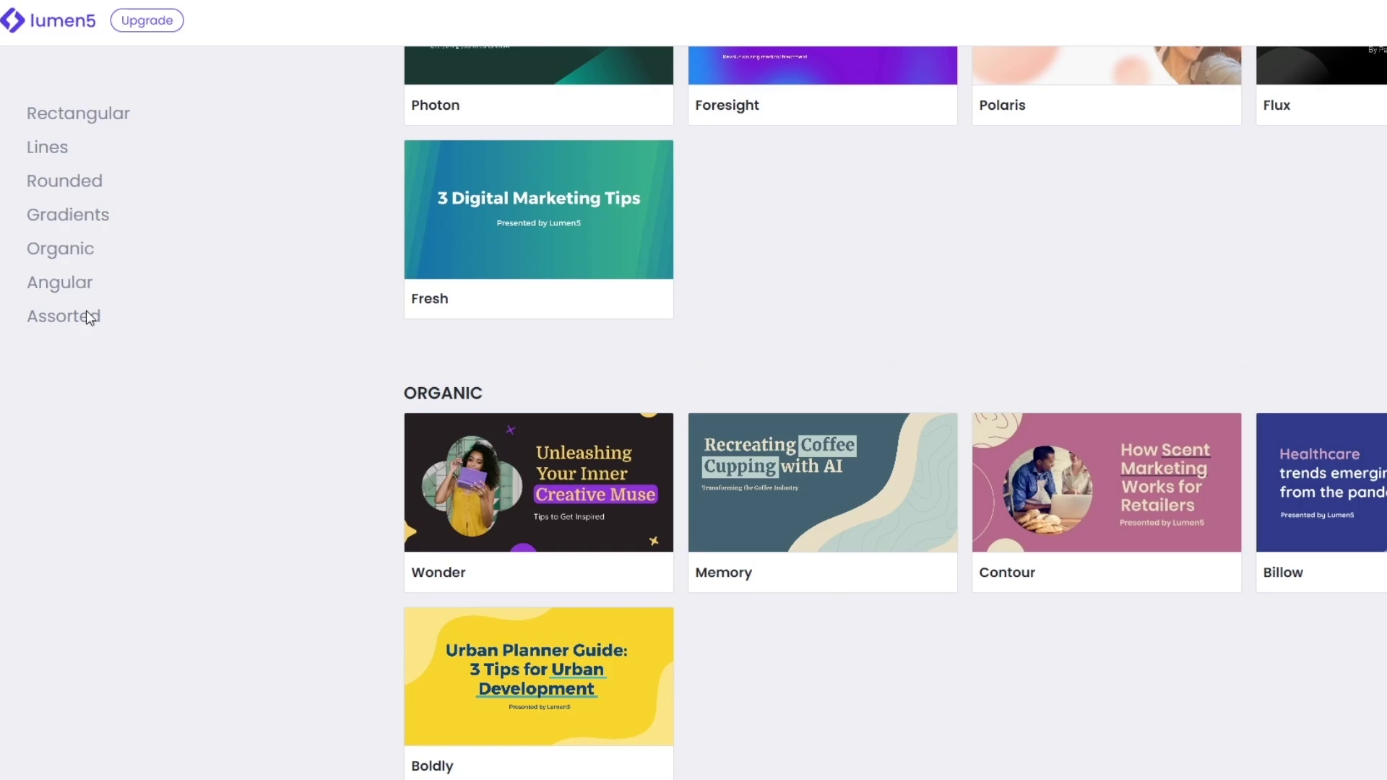
pyautogui.click(493, 660)
pyautogui.click(912, 558)
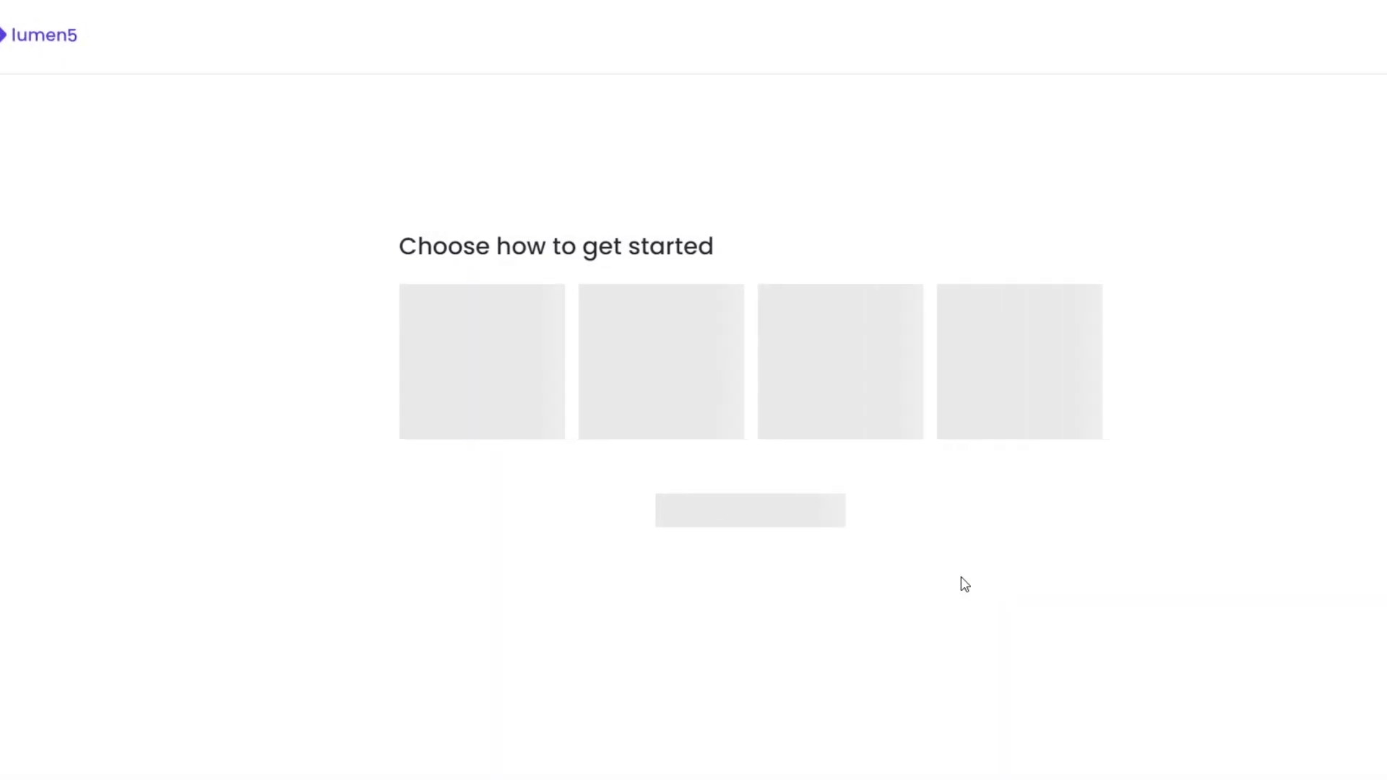
pyautogui.moveTo(359, 259); pyautogui.dragTo(701, 254)
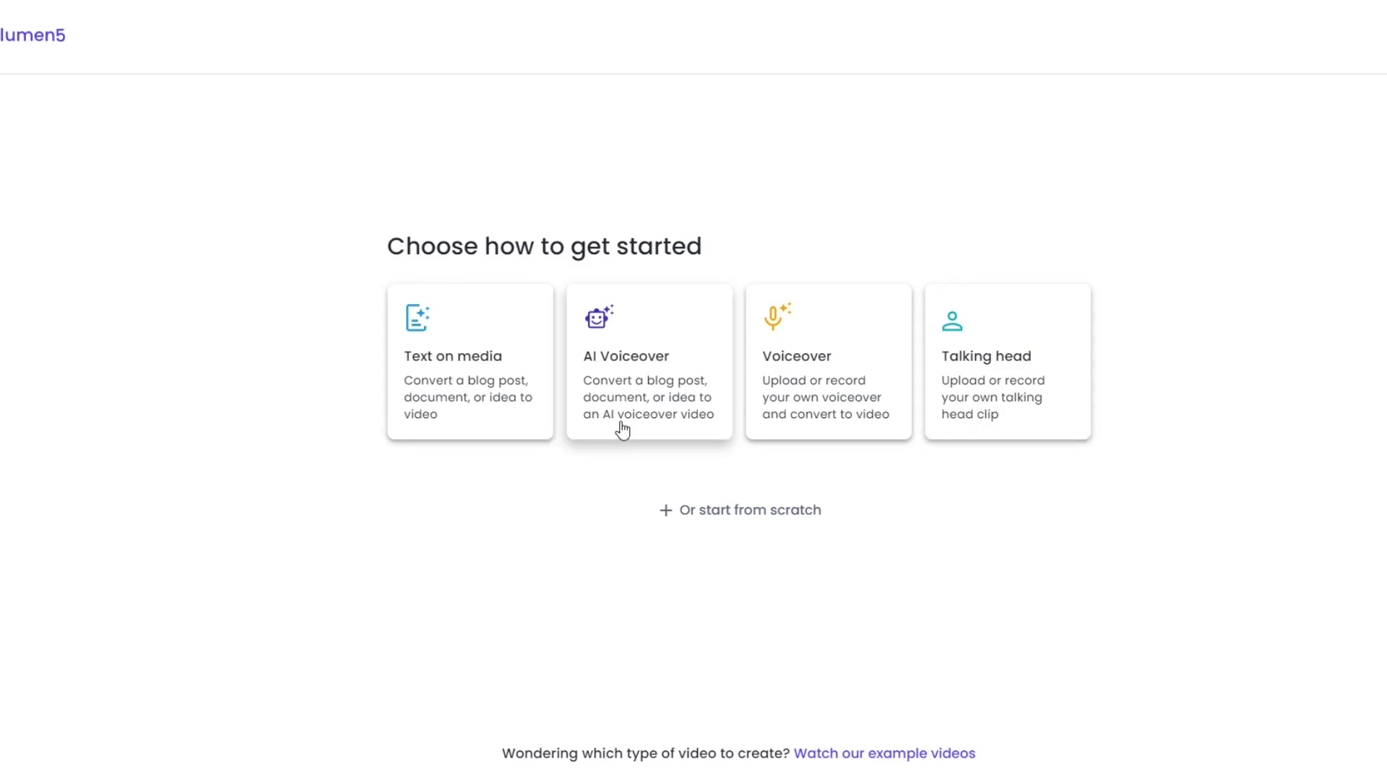
pyautogui.click(610, 375)
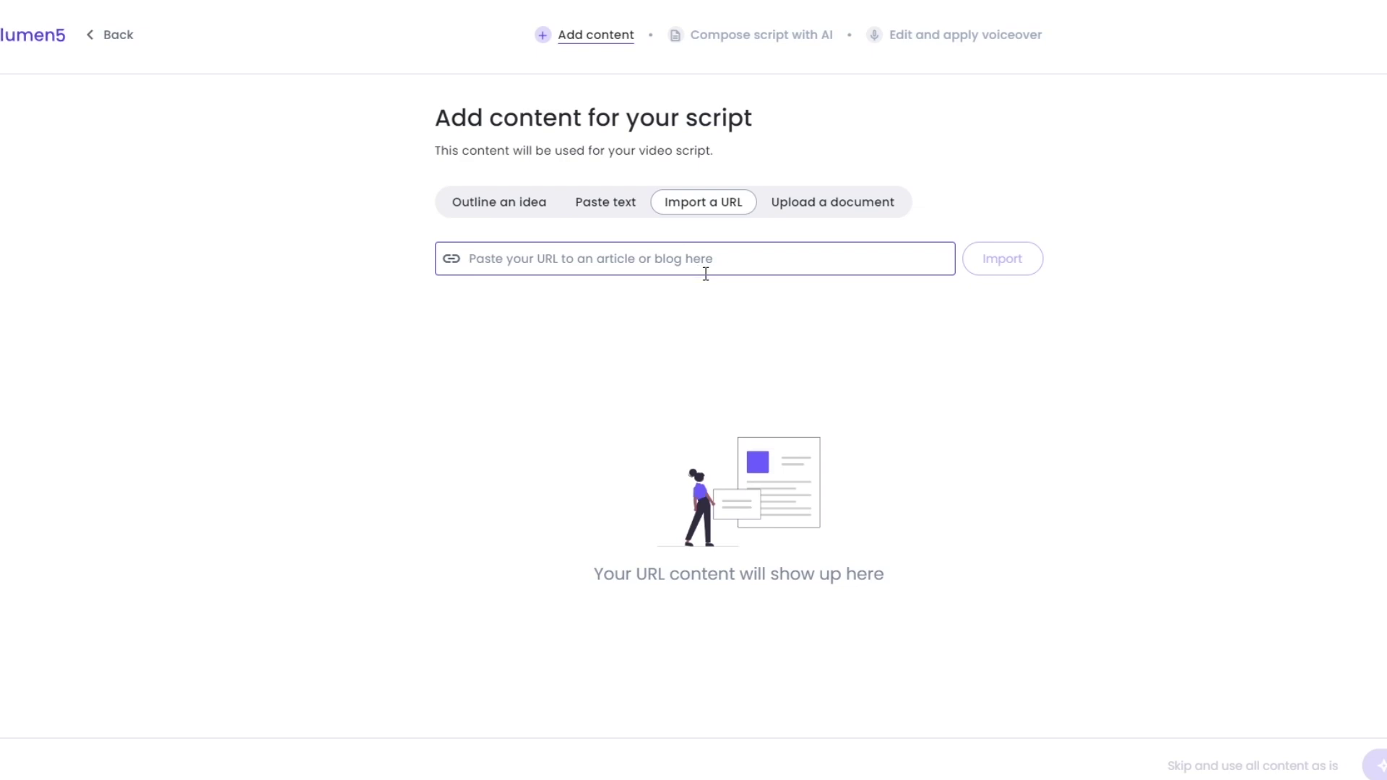
# Import the Mayo Clinic weight-loss article by its copied URL and compose the video script from it with AI.
pyautogui.hotkey('ctrl', 'v')
pyautogui.click(992, 261)
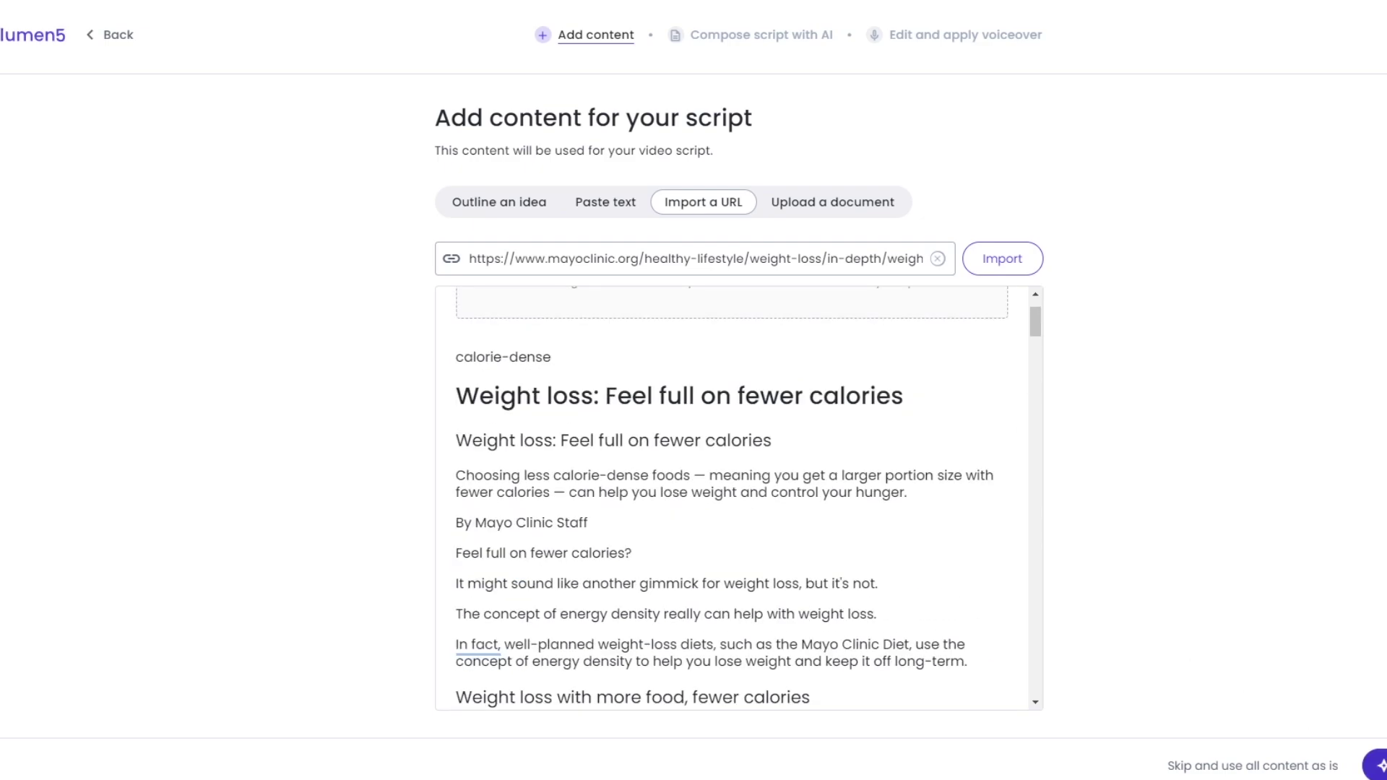
pyautogui.click(1377, 764)
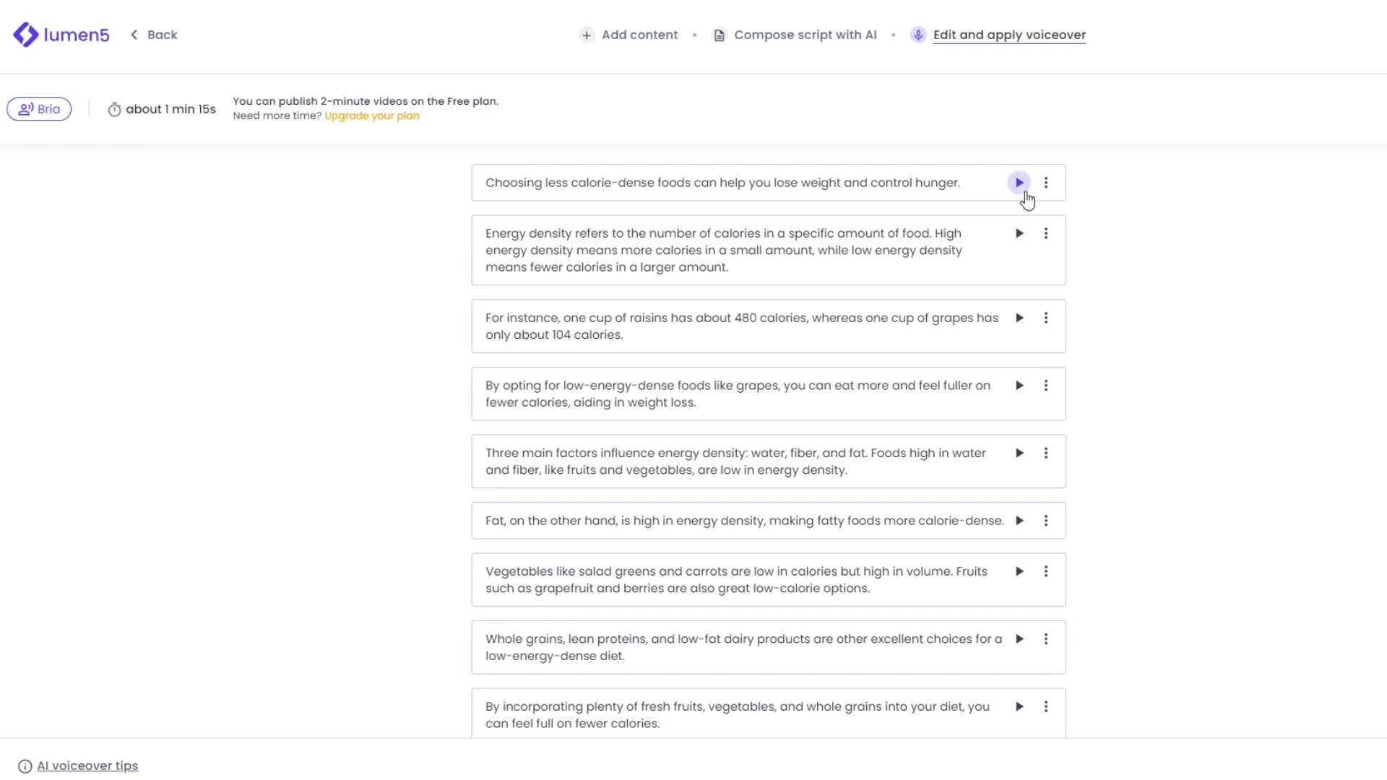
# Listen to the voiceover of the first two script lines, on calorie-dense foods and energy density.
pyautogui.click(1019, 183)
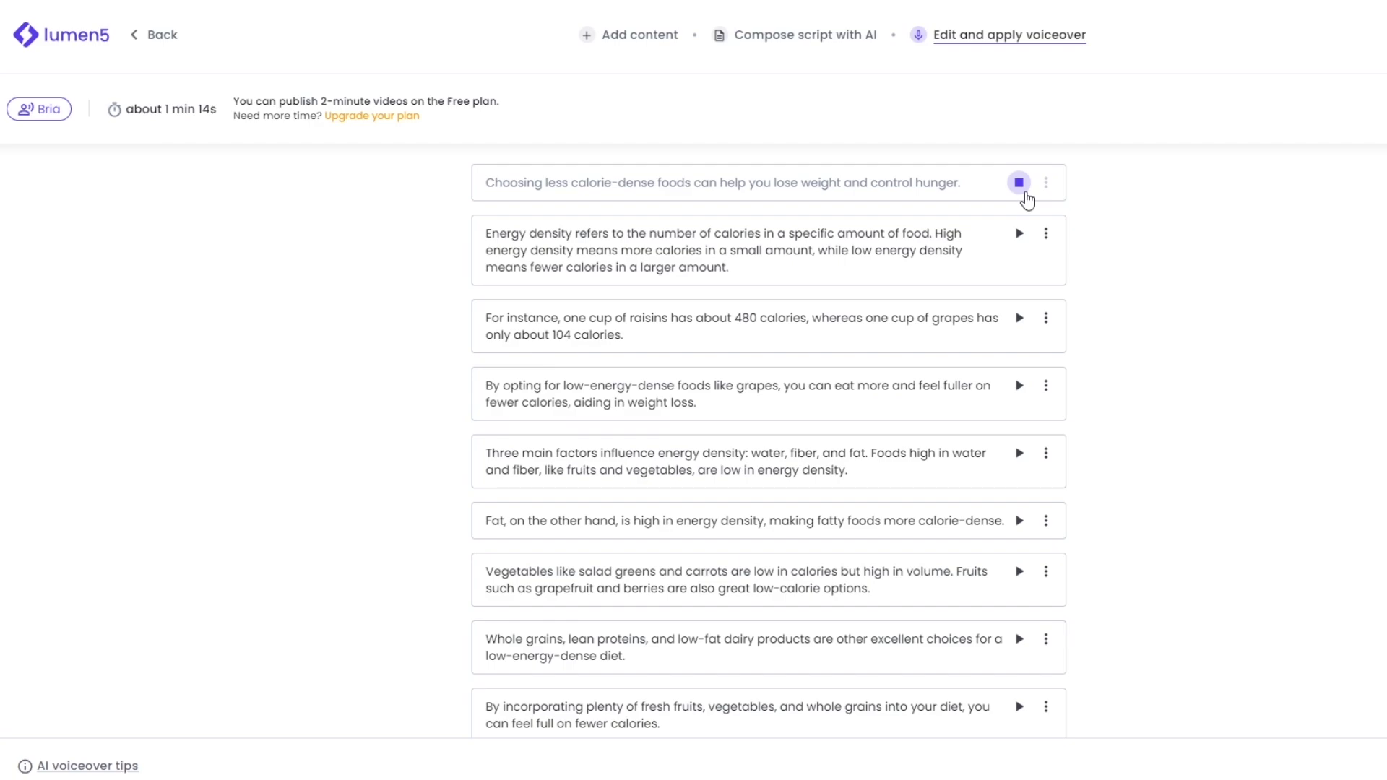
pyautogui.click(1019, 234)
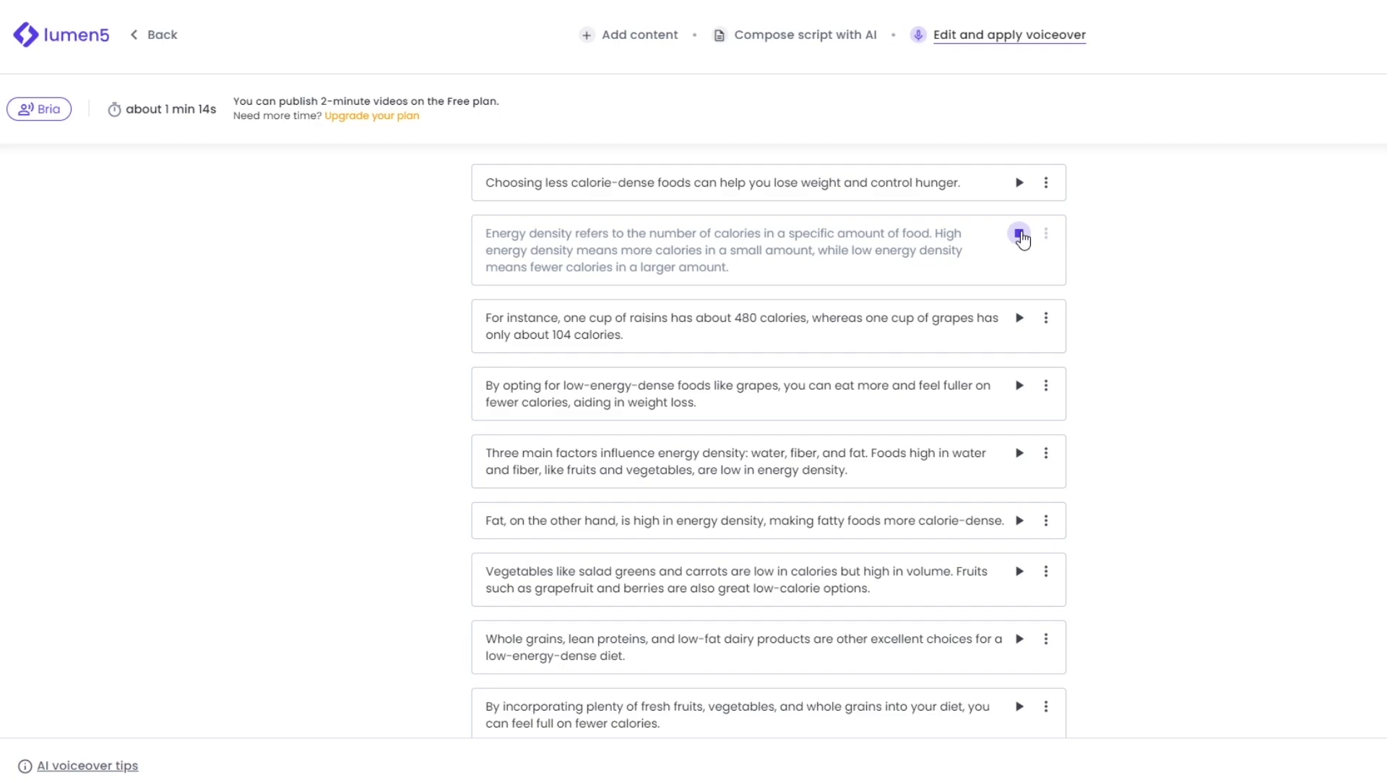
pyautogui.click(1019, 234)
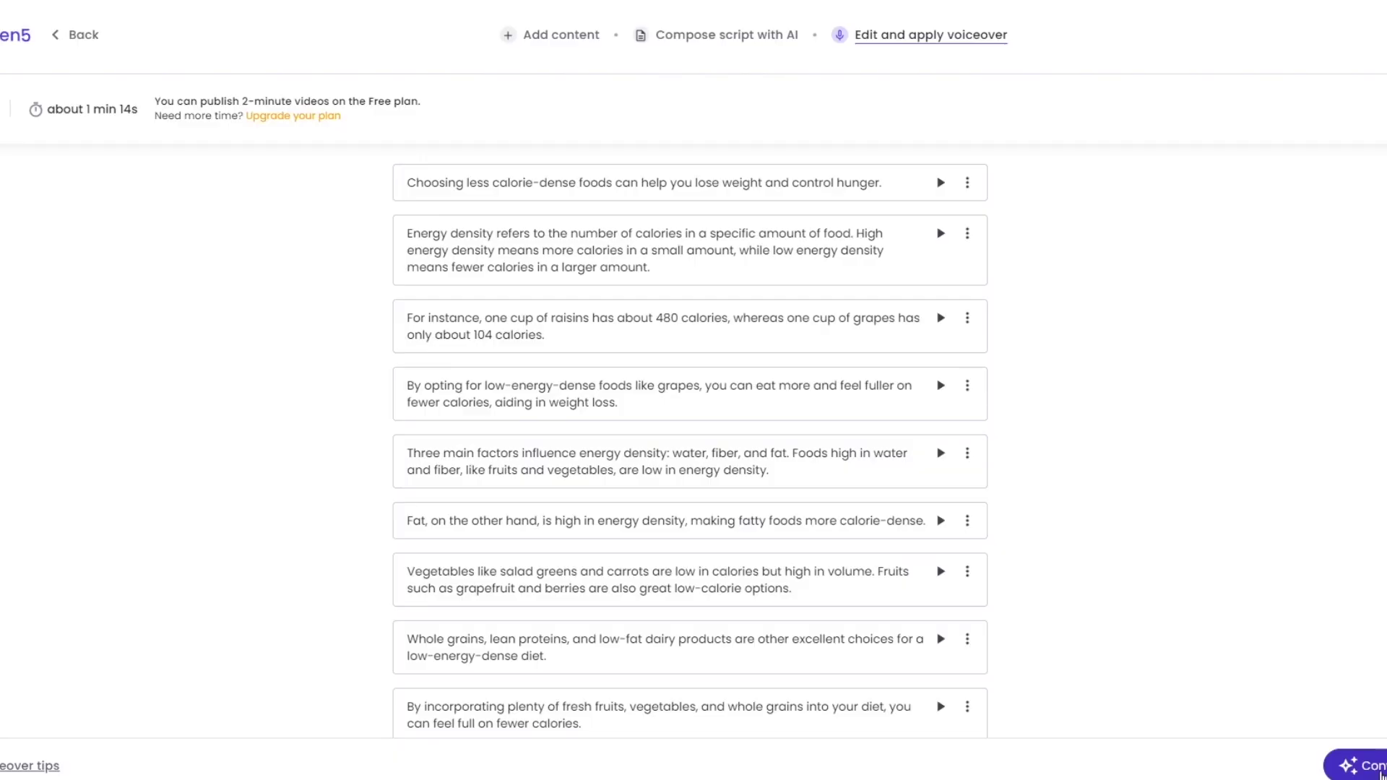
# Convert the script to a voiceover video, dismissing the error notices and retrying the conversion.
pyautogui.click(1378, 770)
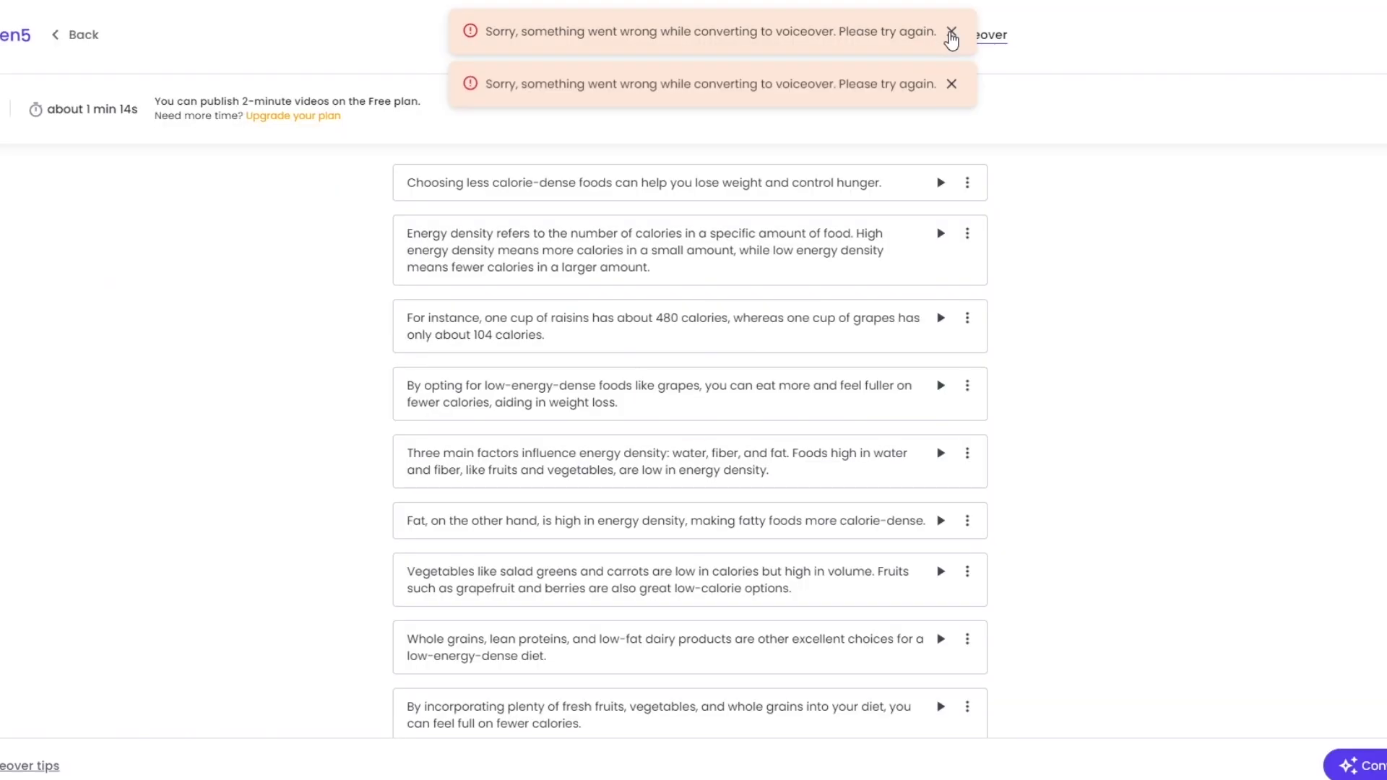
pyautogui.click(951, 31)
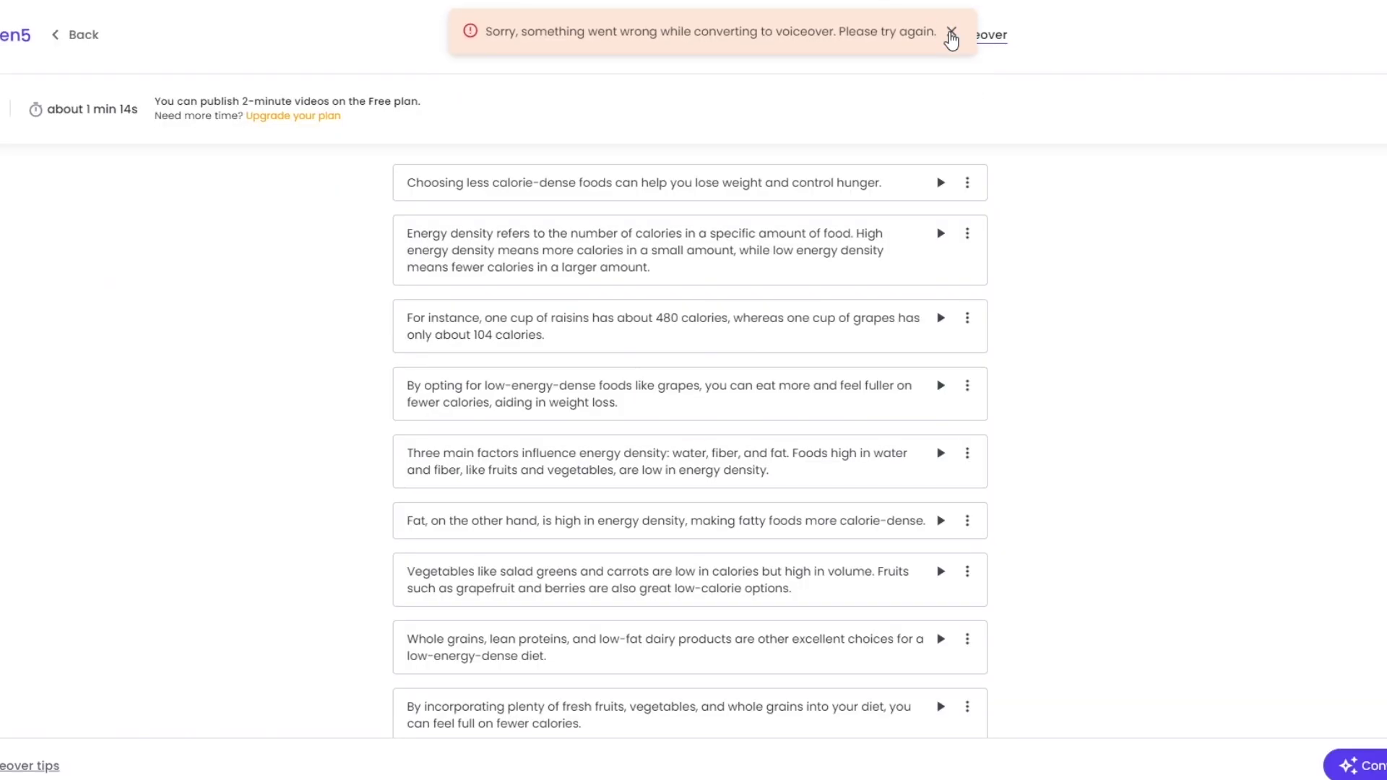
pyautogui.click(951, 32)
pyautogui.click(1381, 753)
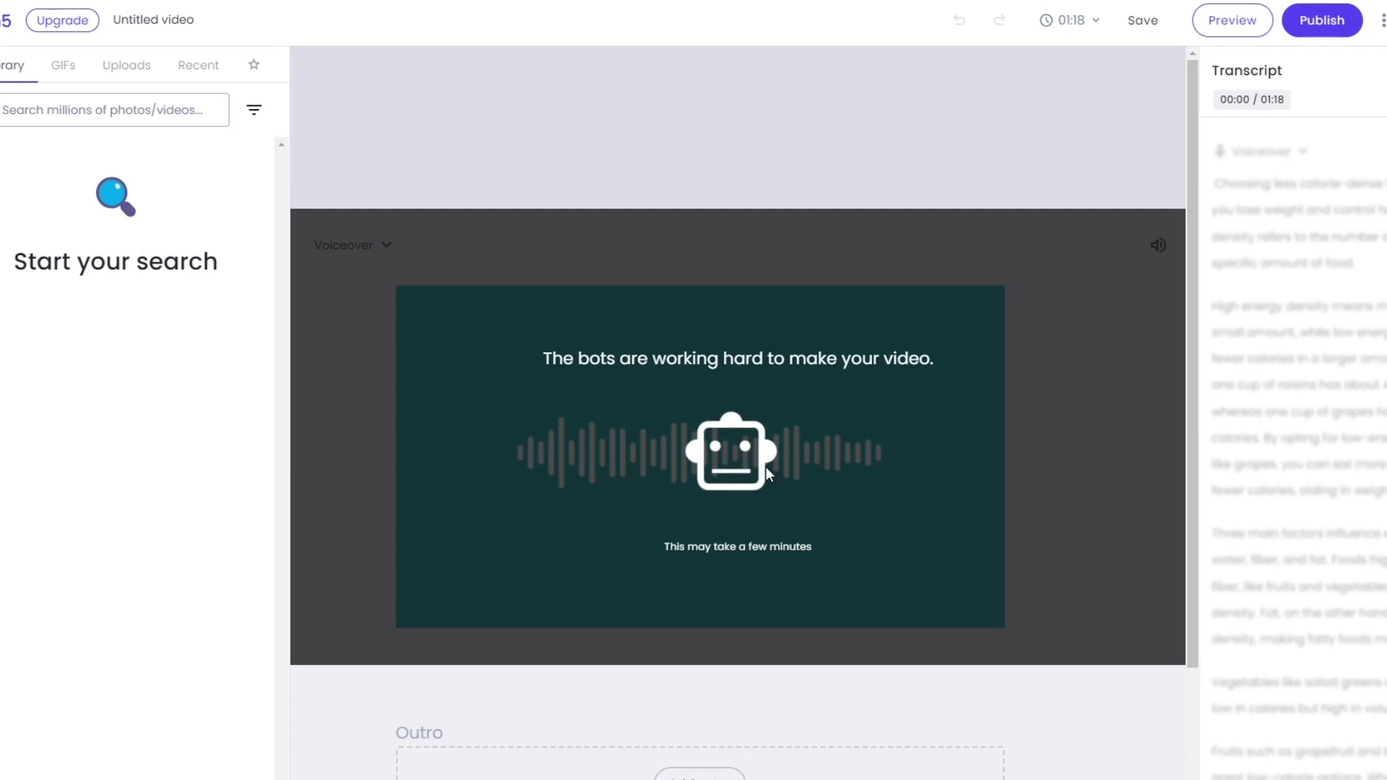
# Look through the scenes of the generated voiceover video and publish it.
pyautogui.scroll(-2, 717, 668)
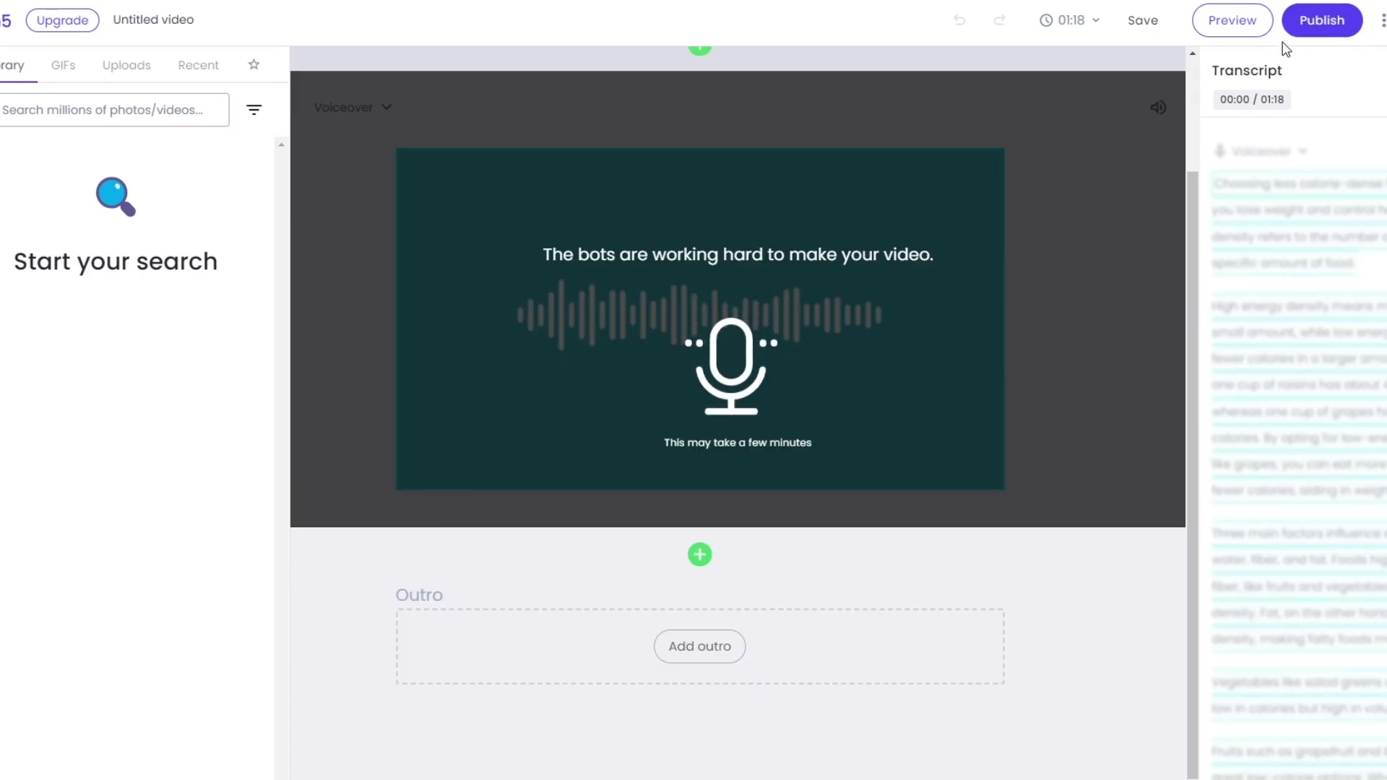
pyautogui.scroll(2, 1017, 388)
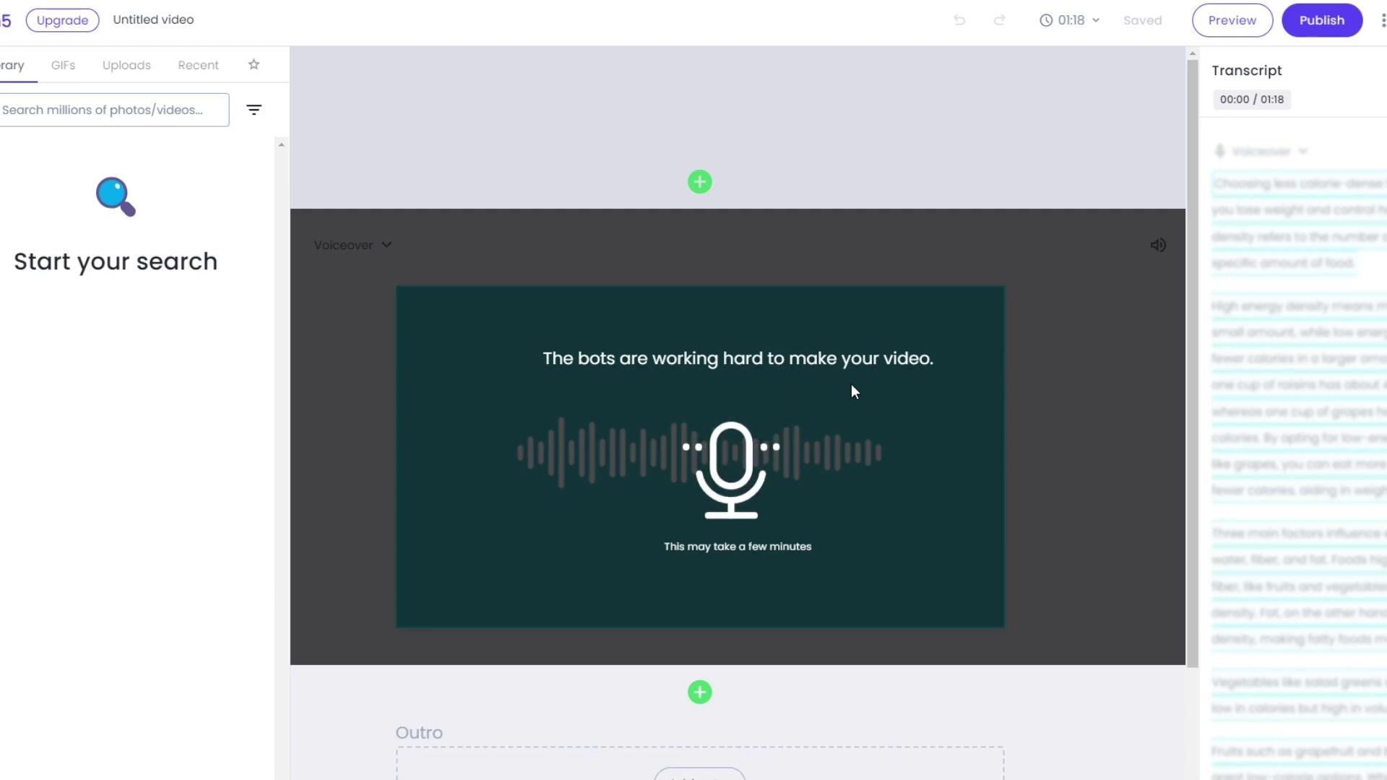
pyautogui.scroll(10, 863, 434)
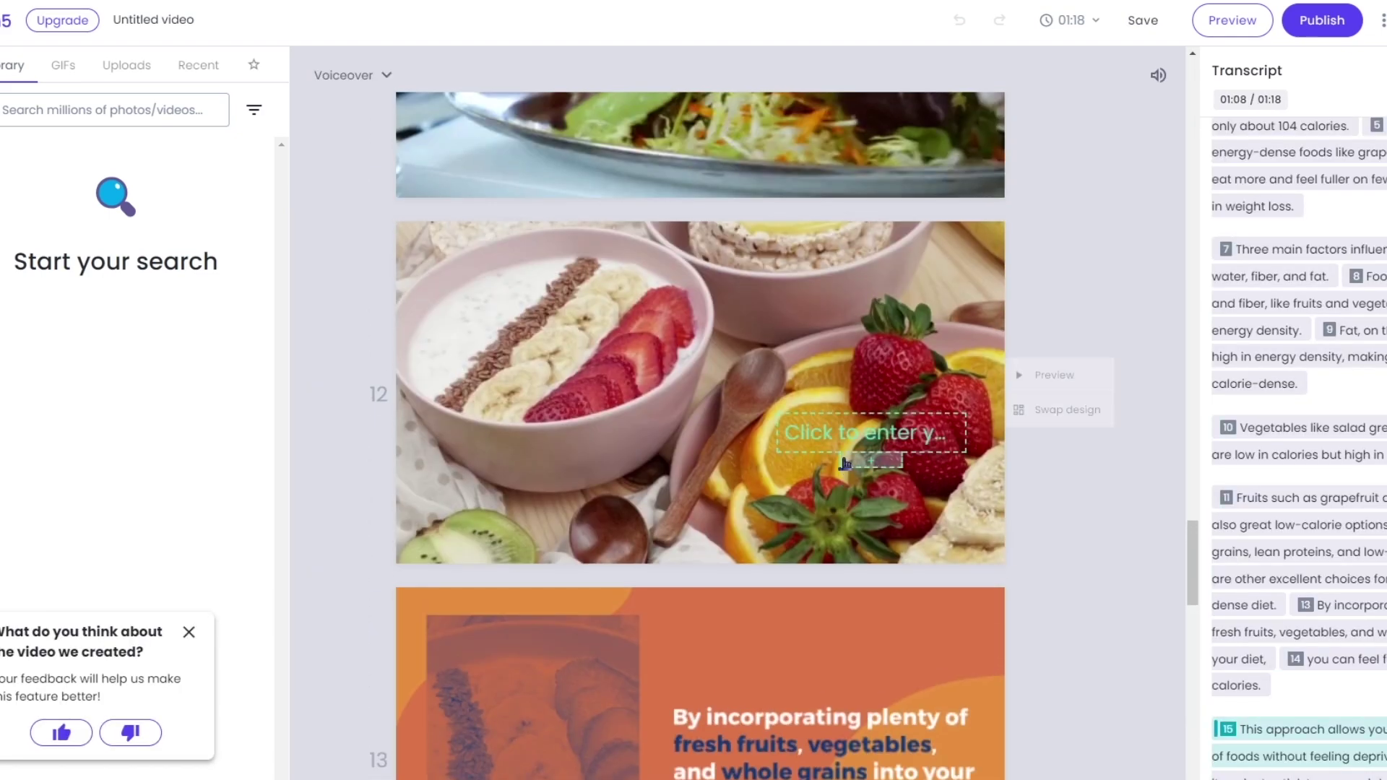
pyautogui.scroll(8, 847, 594)
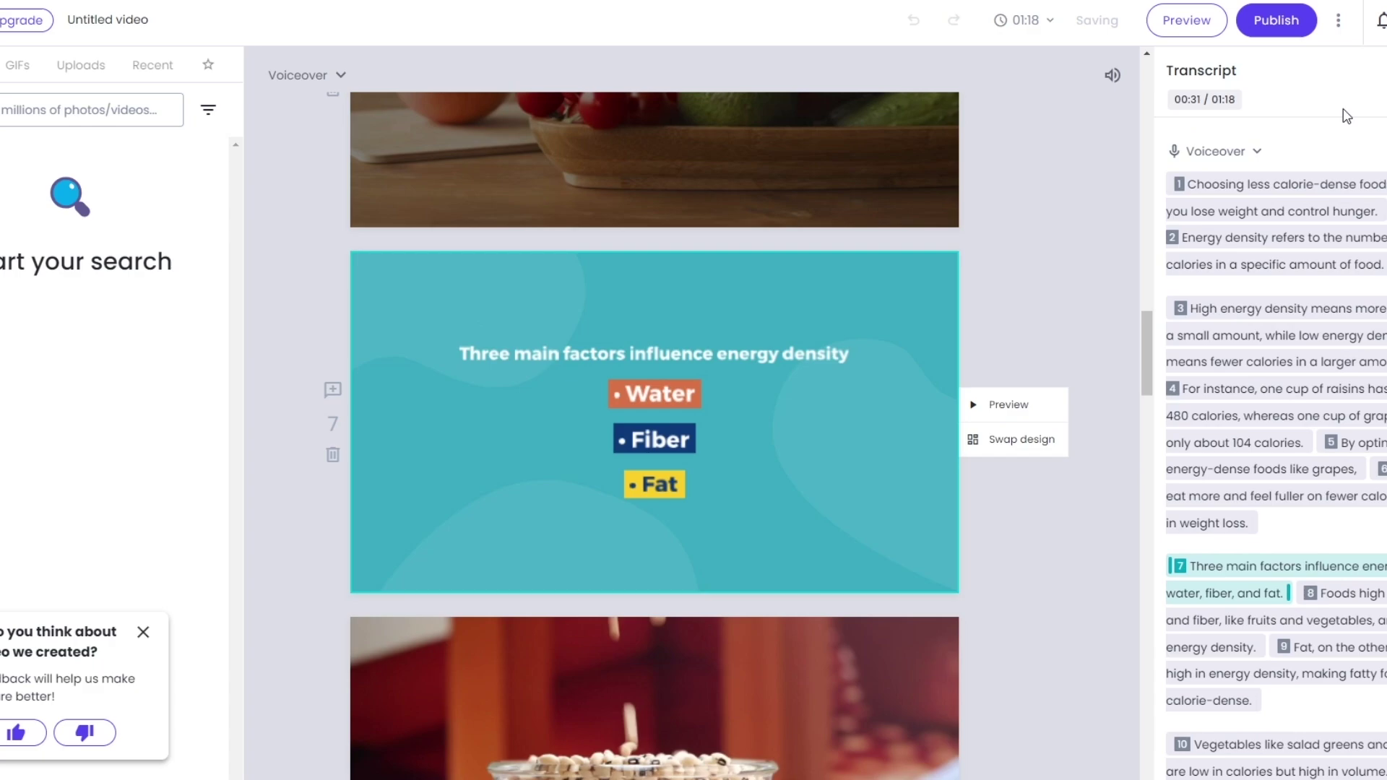
pyautogui.scroll(10, 851, 211)
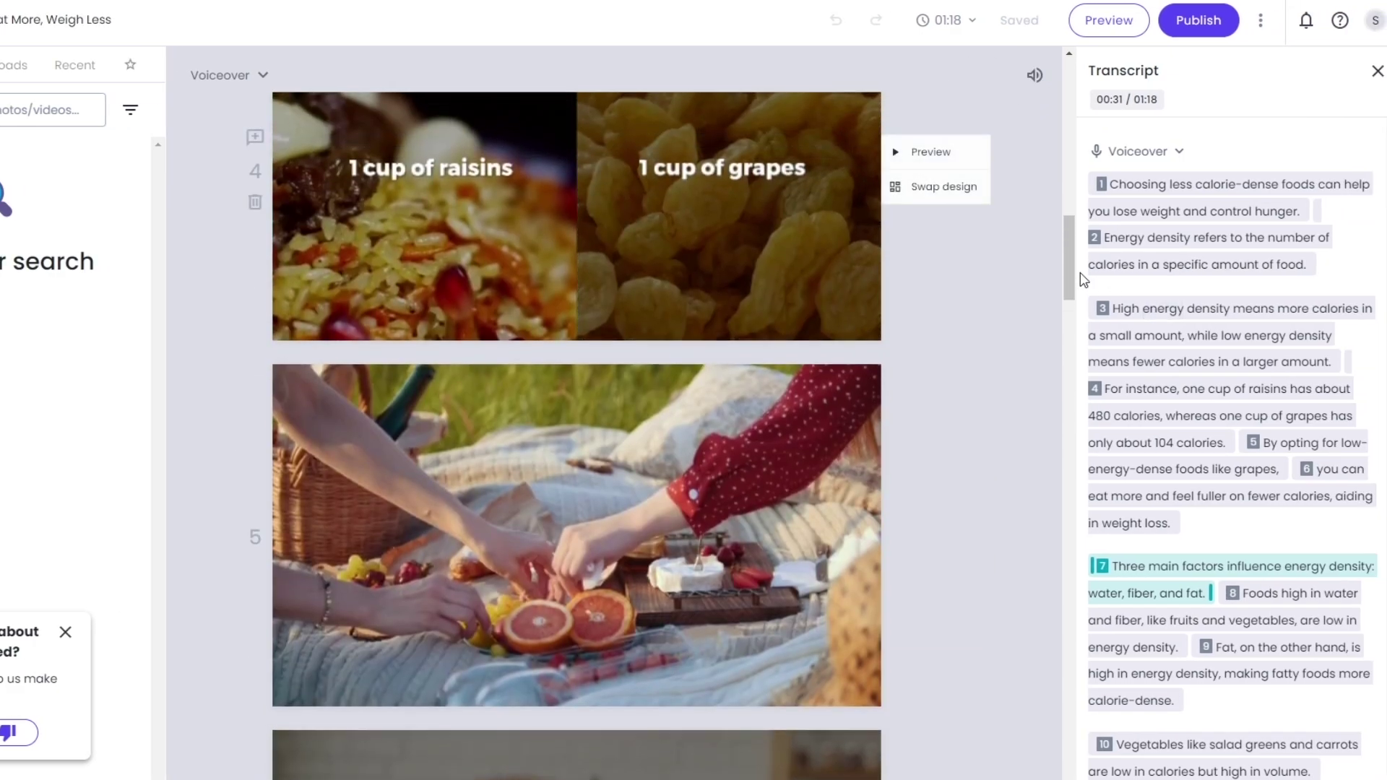
pyautogui.scroll(3, 1079, 122)
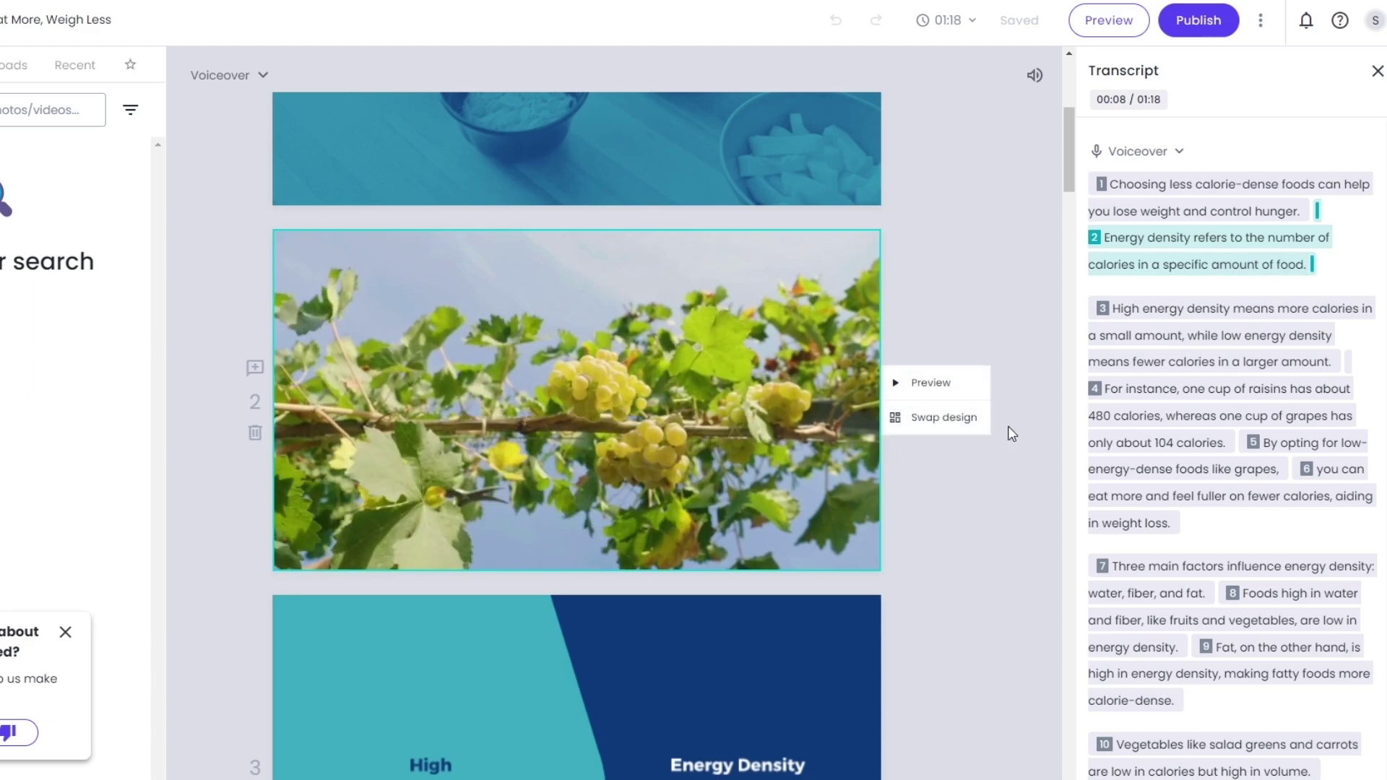
pyautogui.scroll(-15, 1012, 419)
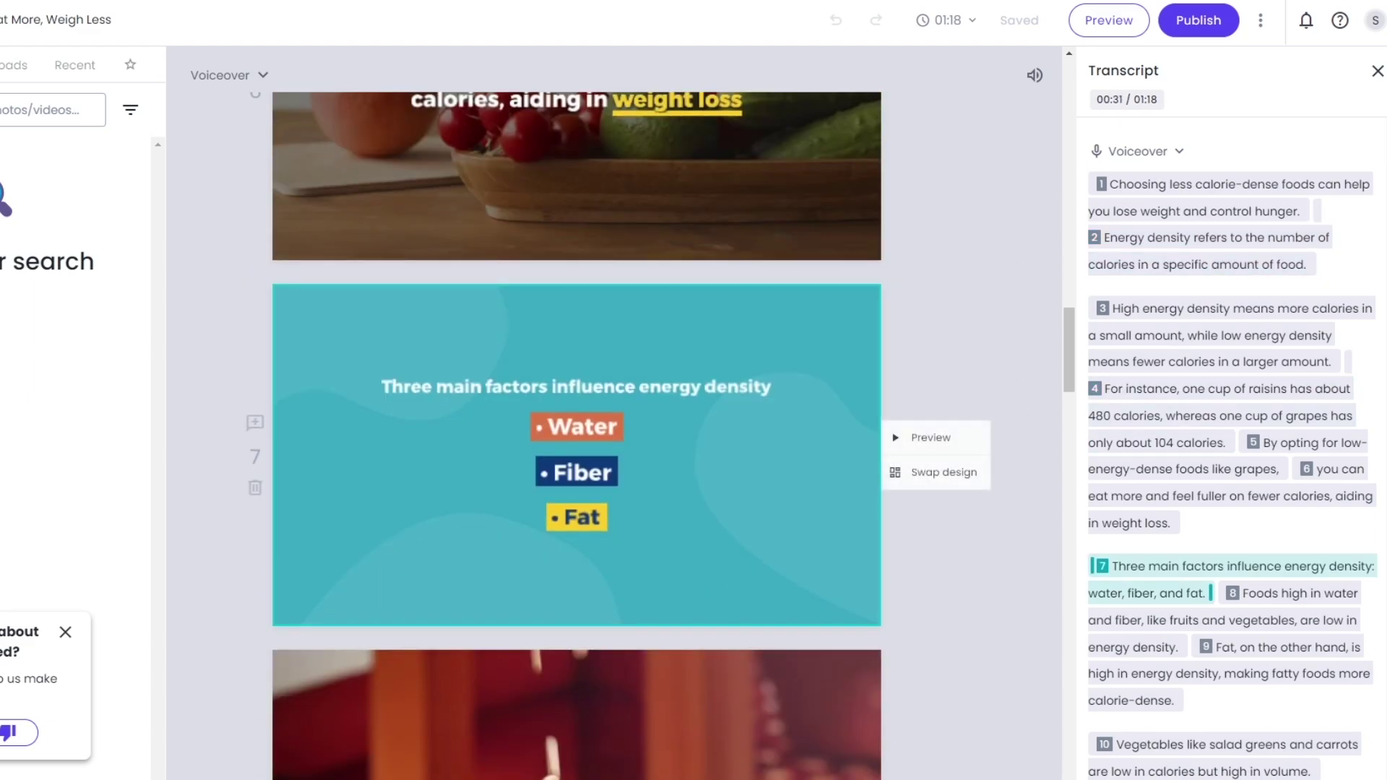
pyautogui.click(1221, 26)
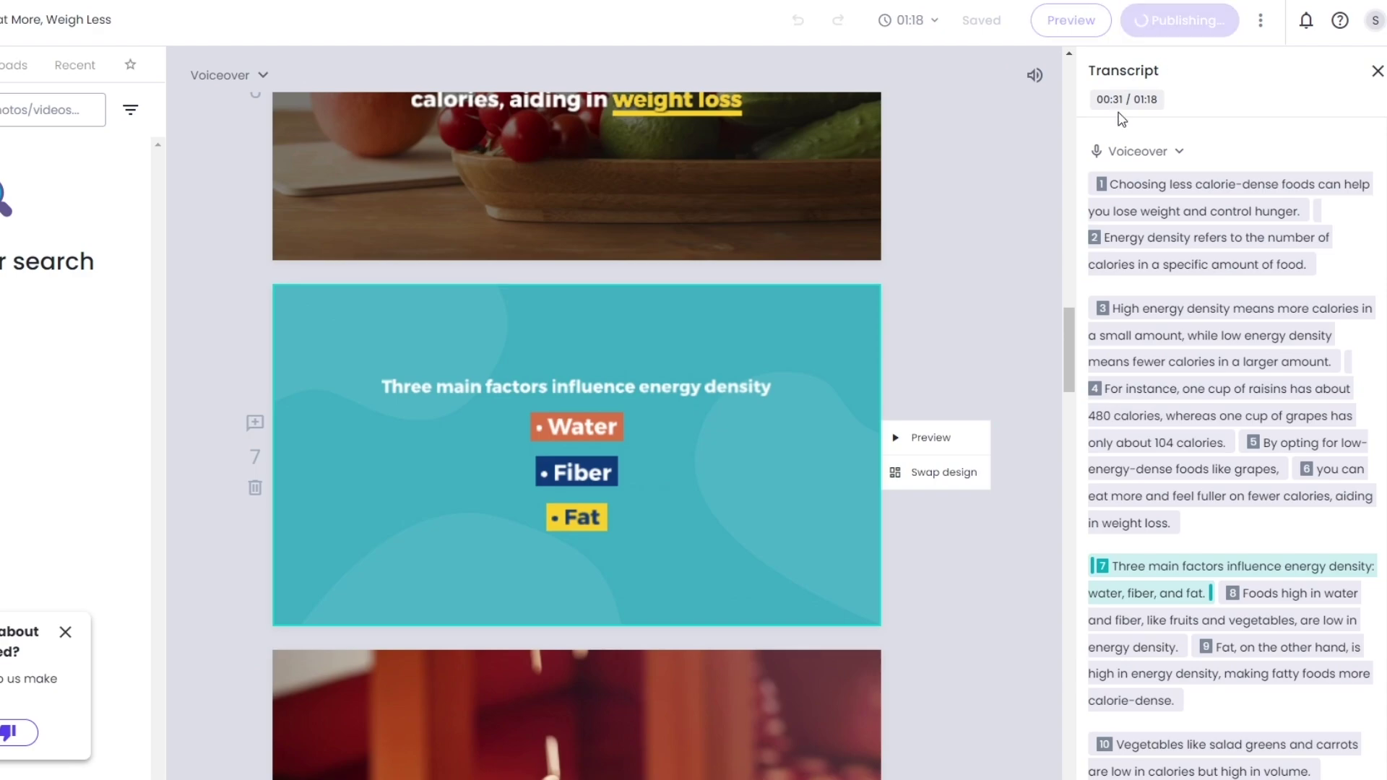